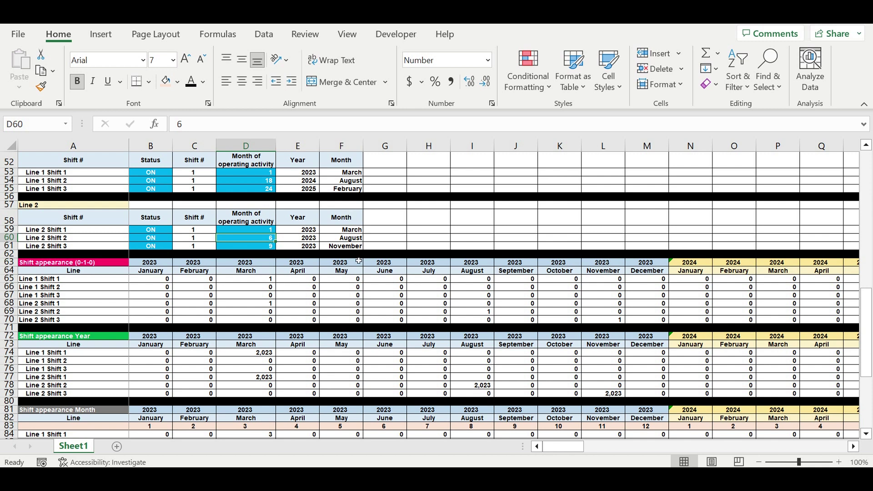
Review the Product A and Product B entries and the status choices for Product A, keeping it ON
scroll(366, 245, "up", 17)
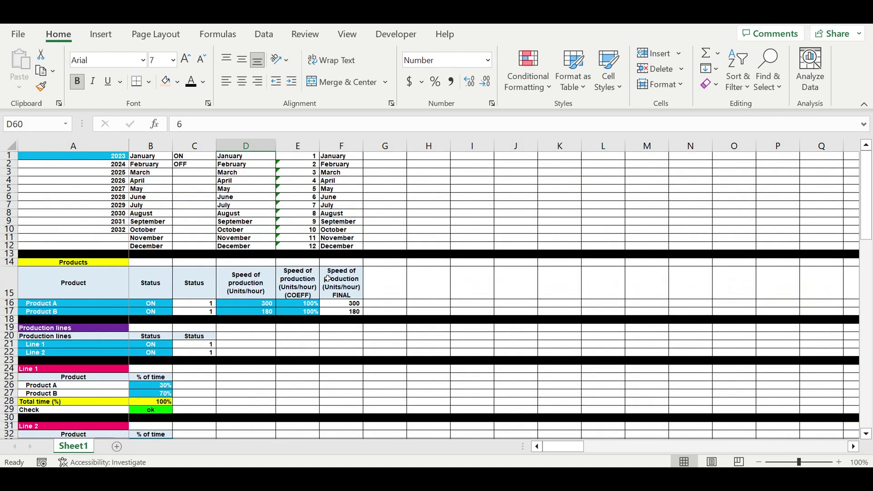
left_click_drag(59, 305, 51, 311)
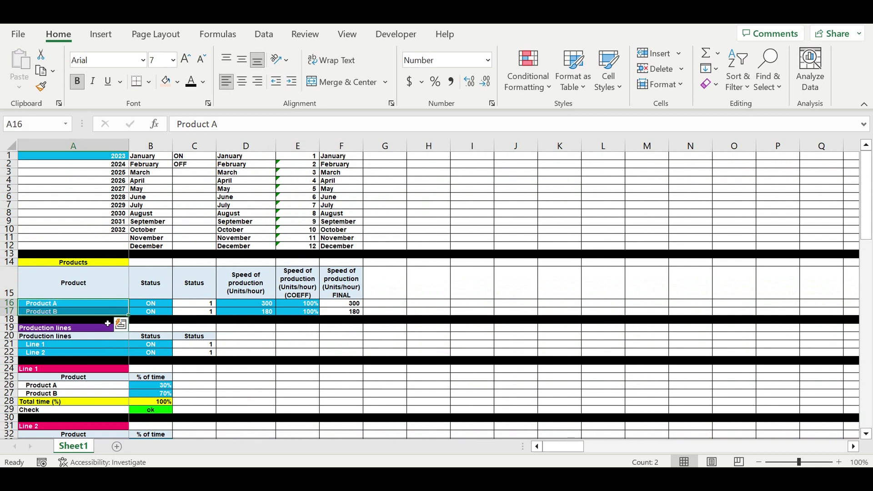
left_click(52, 308)
left_click(52, 313)
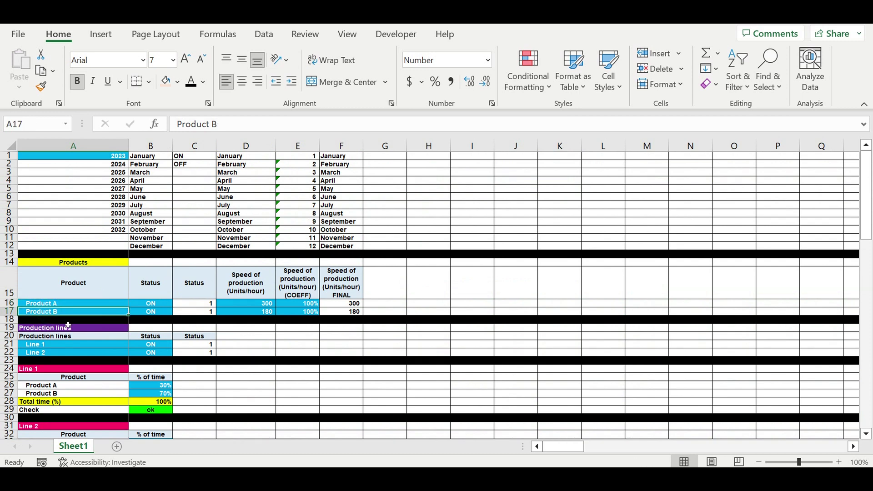
left_click(163, 306)
left_click(176, 303)
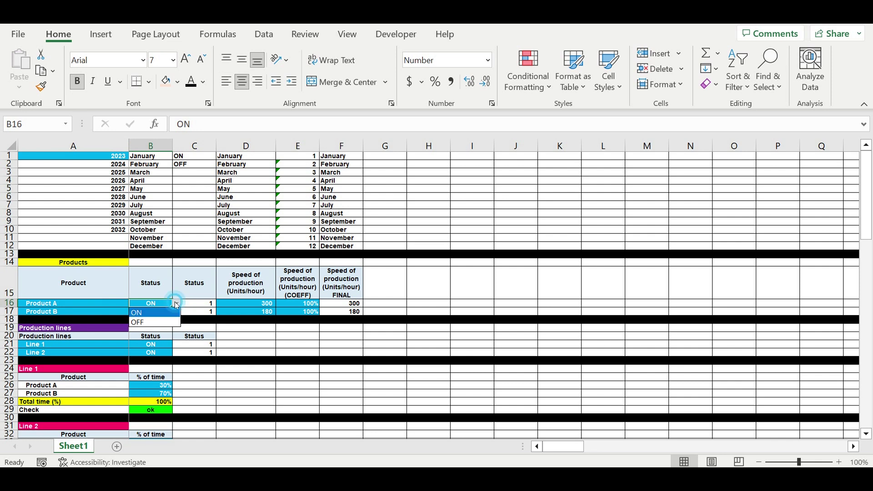
left_click(145, 313)
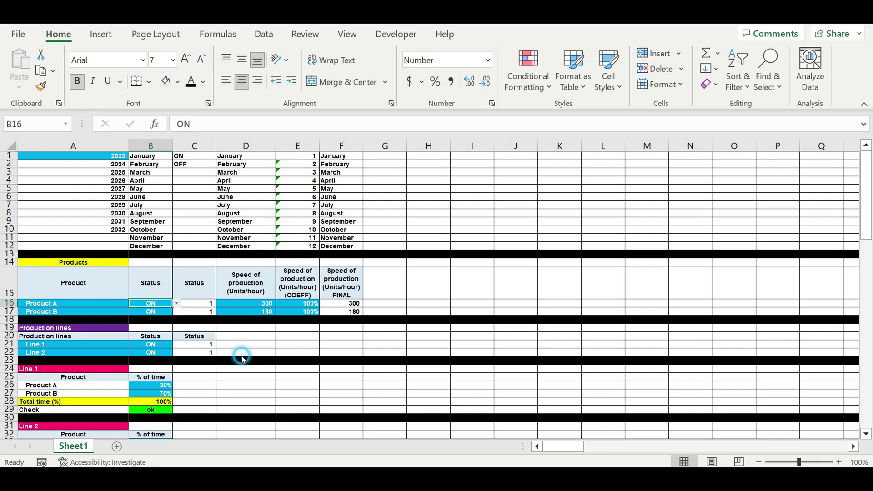
Examine the production speeds of Product A and Product B together with their speed coefficients
scroll(217, 321, "down", 2)
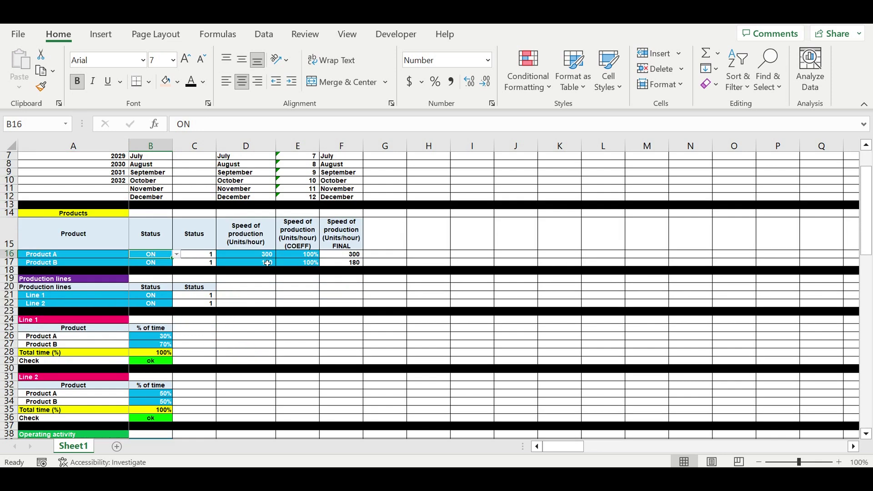
left_click_drag(251, 255, 249, 265)
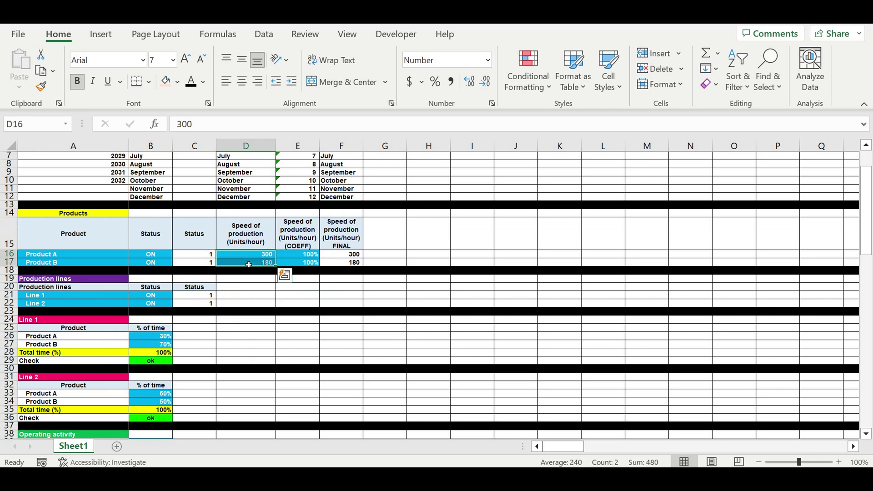
left_click(249, 265)
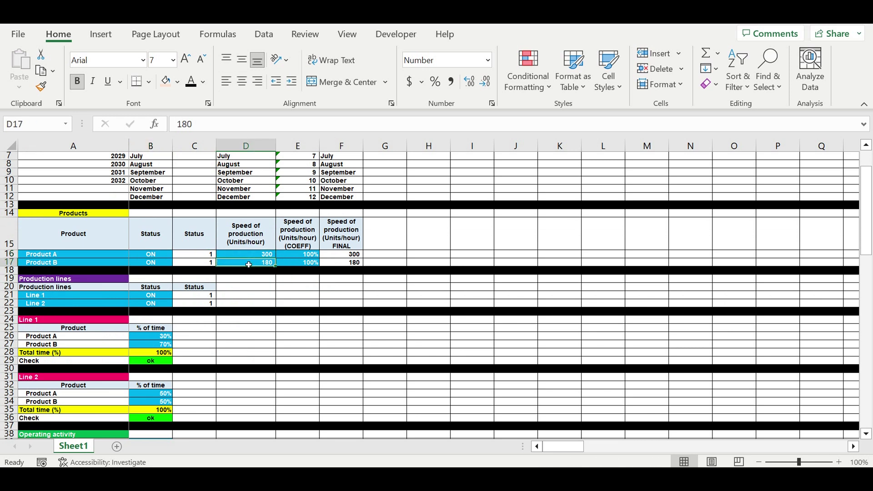
left_click(52, 255)
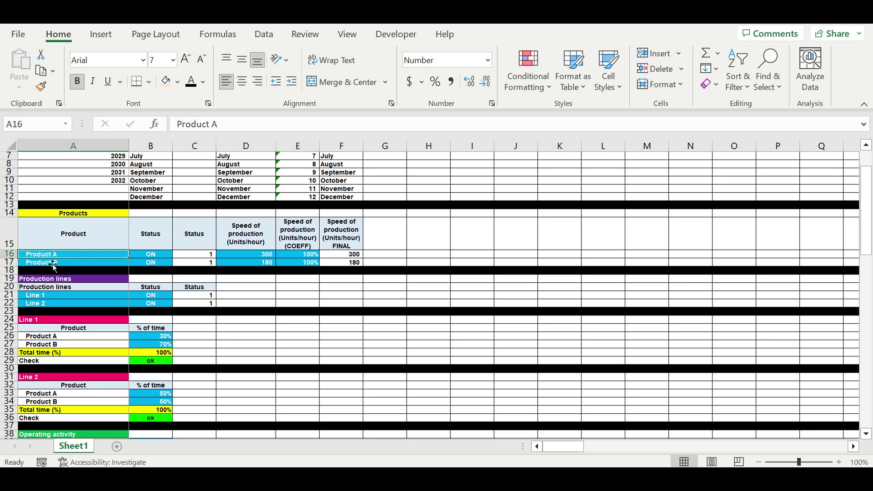
left_click(52, 263)
left_click(256, 257)
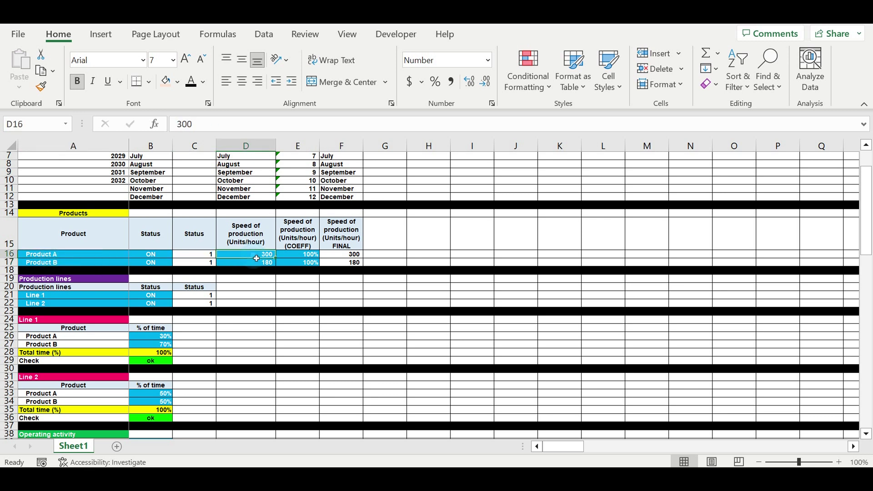
left_click_drag(304, 259, 312, 264)
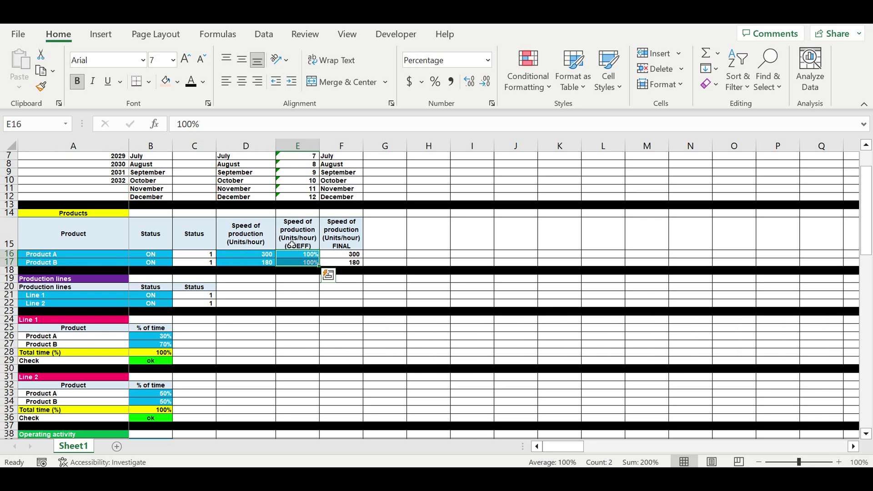
left_click_drag(258, 256, 263, 264)
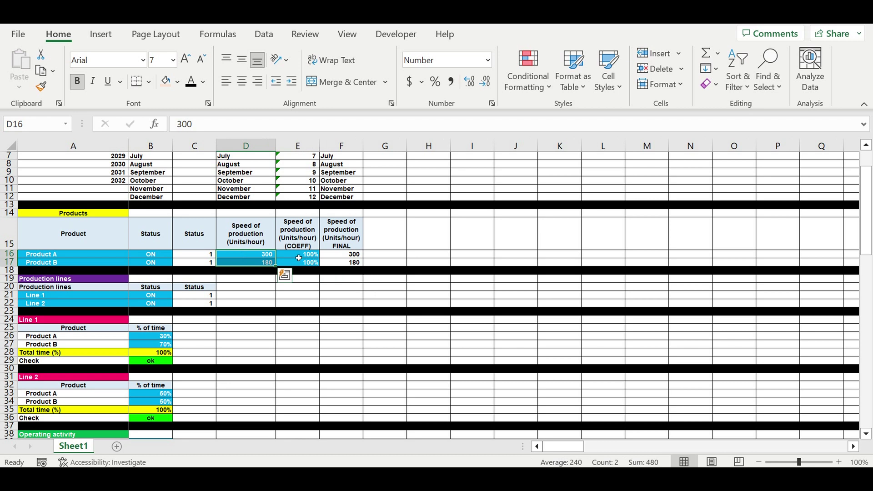
left_click_drag(298, 256, 298, 259)
left_click(299, 262)
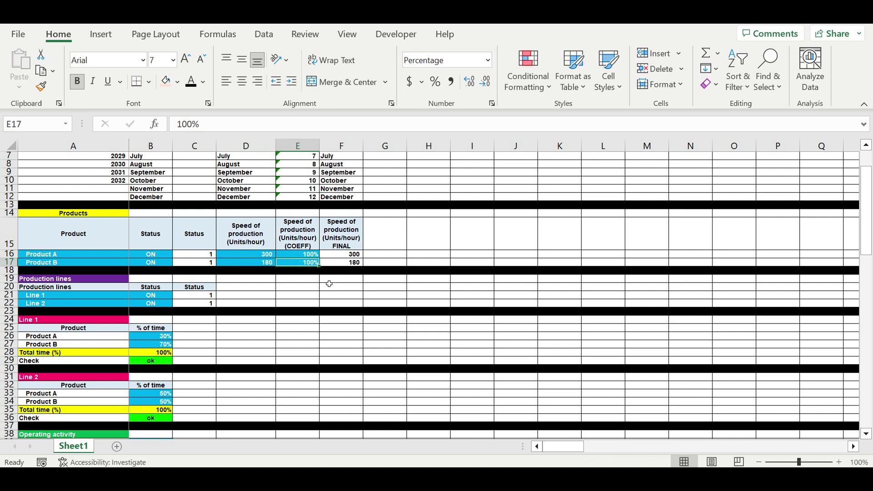
Review the two production lines and view the status choices for Line 1
scroll(246, 291, "down", 2)
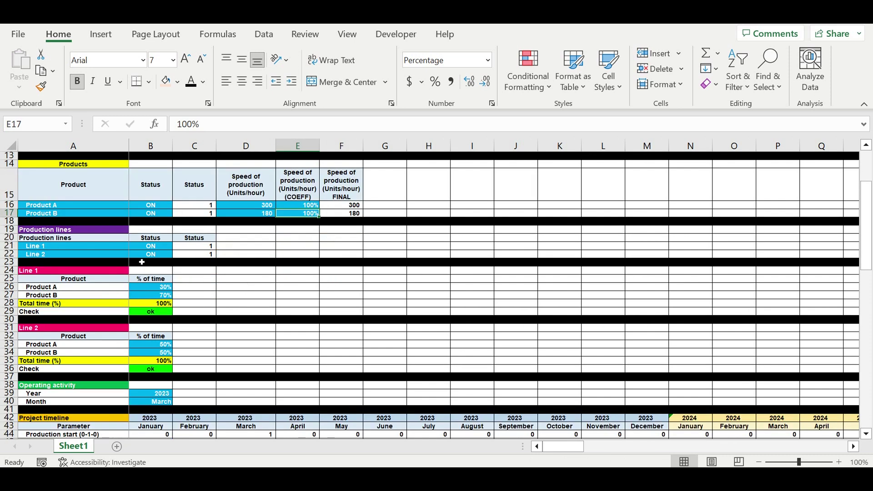
left_click_drag(93, 249, 93, 257)
left_click(147, 247)
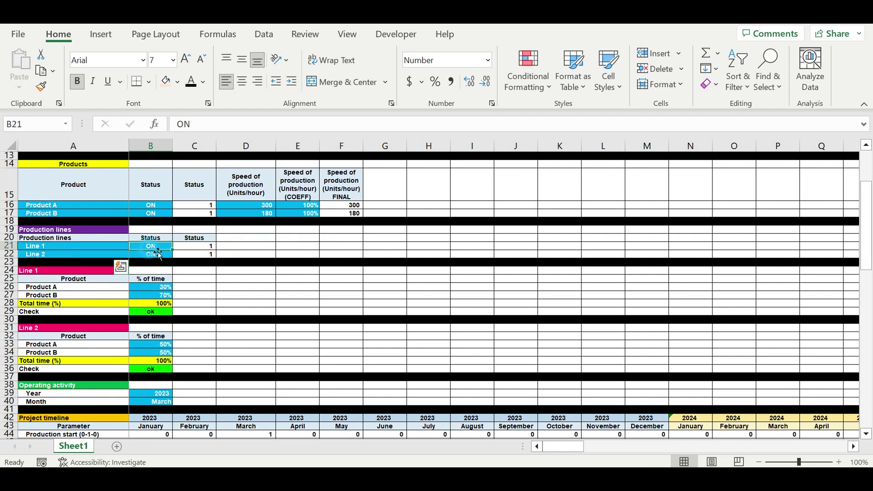
left_click(176, 246)
key("Escape")
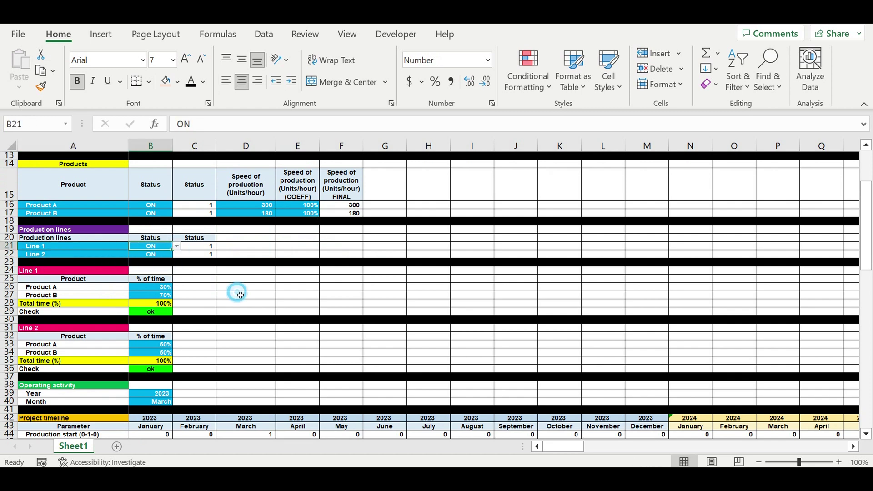
Examine how production time is divided between Product A and Product B on Line 1 and Line 2
scroll(240, 295, "down", 1)
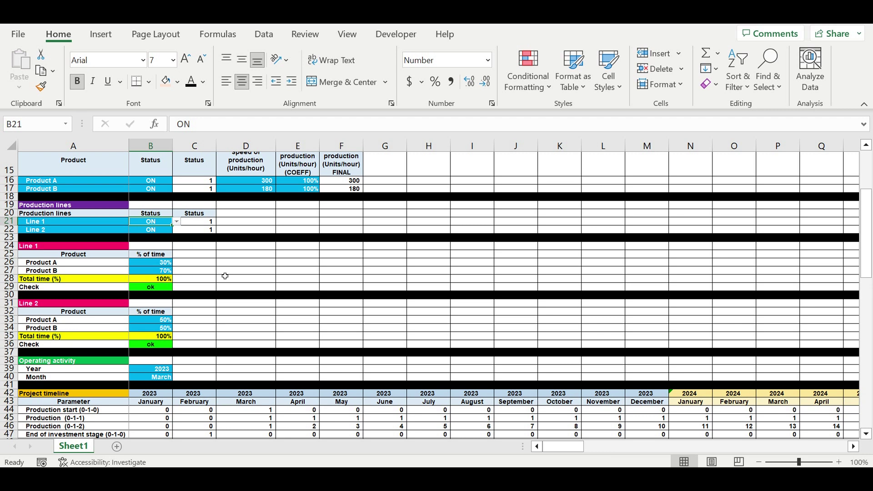
left_click(144, 264)
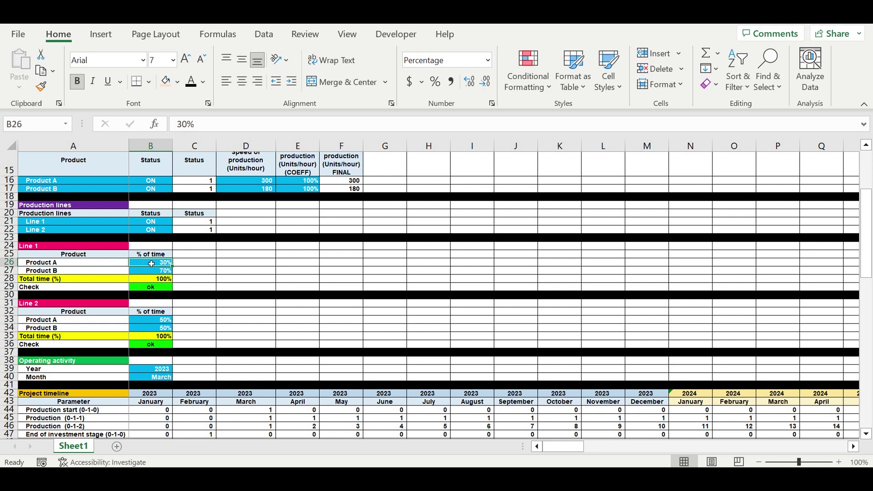
left_click(43, 269)
left_click(40, 271)
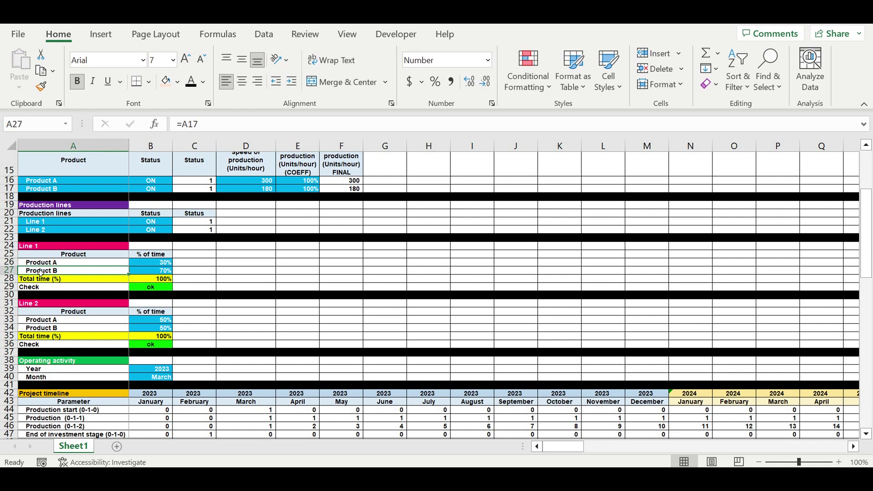
left_click(38, 245)
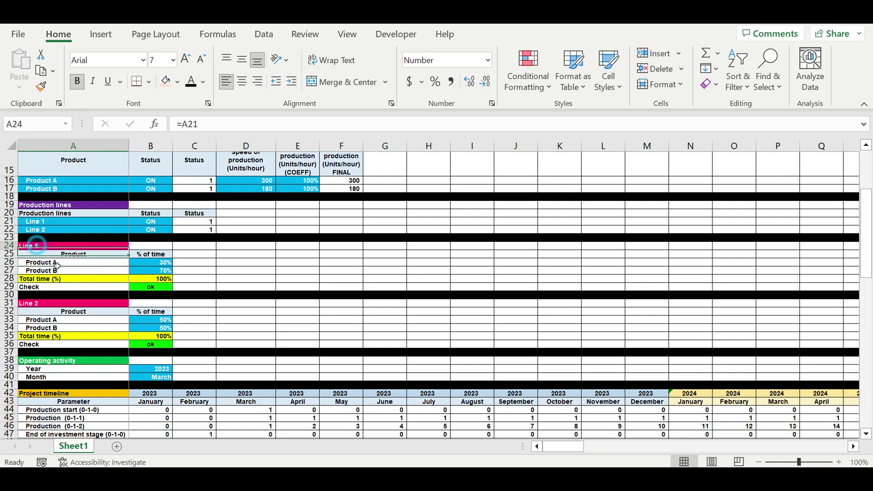
left_click(57, 304)
left_click_drag(157, 321, 162, 328)
View the available start years and months for the operating activity without changing them
scroll(170, 320, "down", 3)
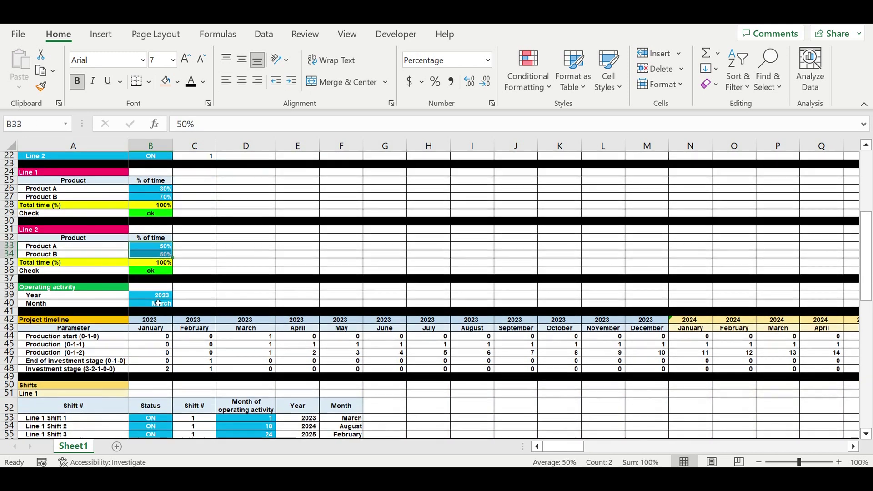
left_click(155, 296)
left_click(177, 296)
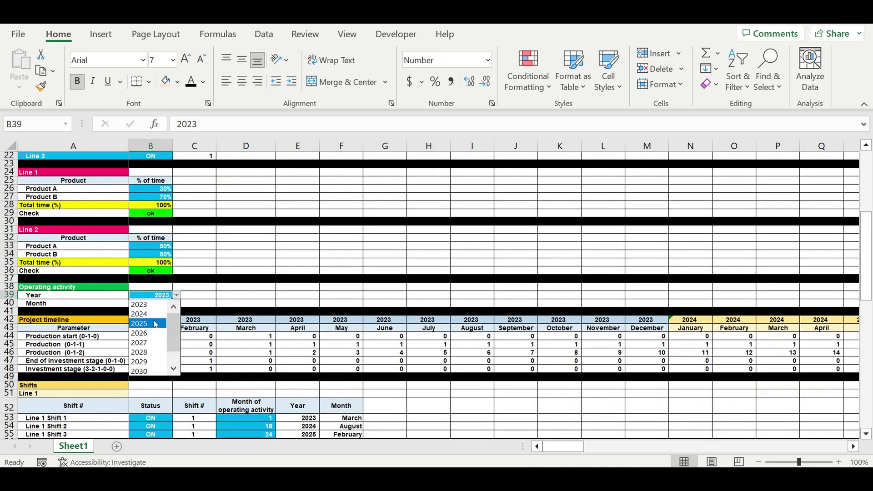
left_click(223, 314)
left_click(162, 304)
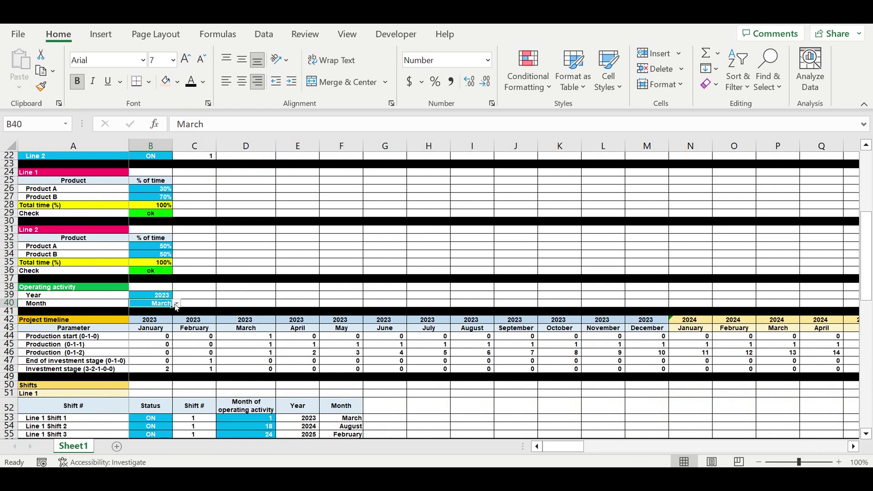
left_click(176, 304)
left_click(258, 300)
Review the three Line 1 shifts in the Shifts section and view the status choices for Line 1 Shift 1
scroll(296, 326, "down", 1)
scroll(296, 327, "down", 6)
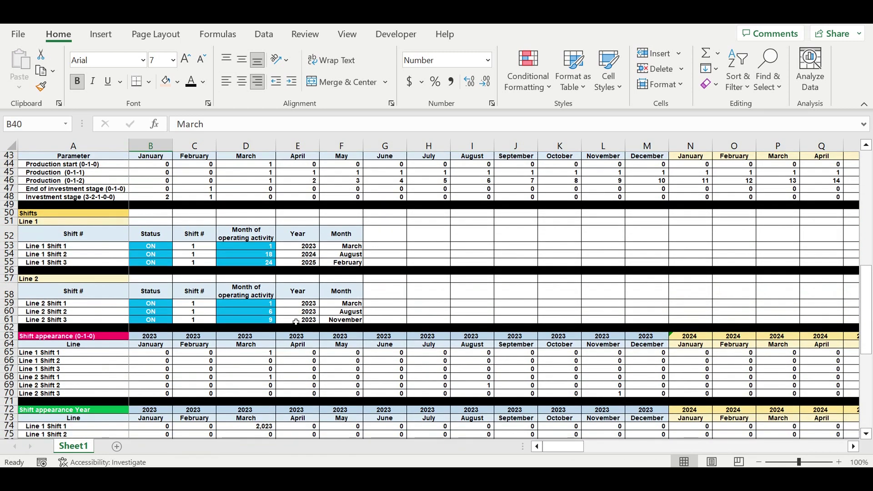
left_click(41, 216)
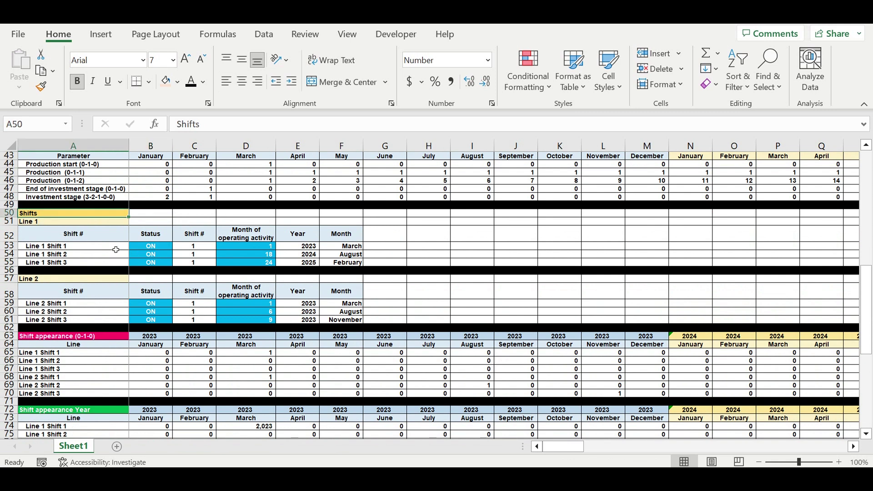
left_click(46, 246)
left_click_drag(48, 256, 48, 263)
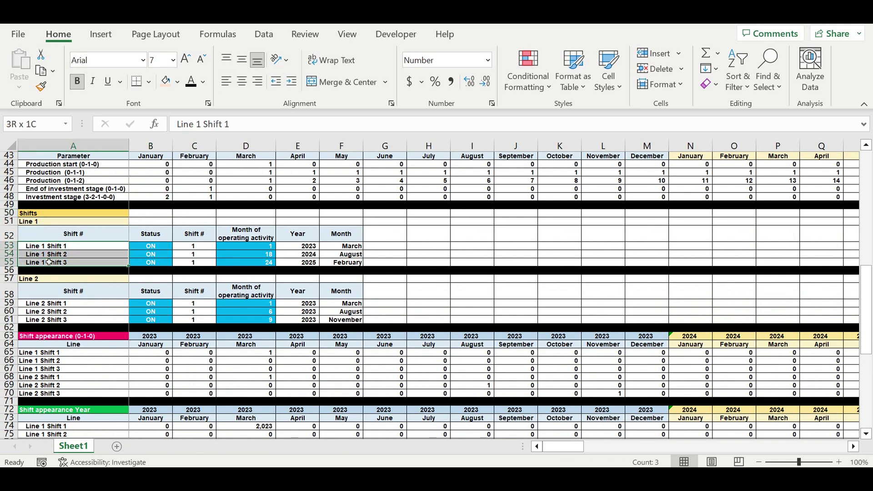
left_click_drag(159, 254, 165, 250)
left_click(157, 246)
left_click(177, 246)
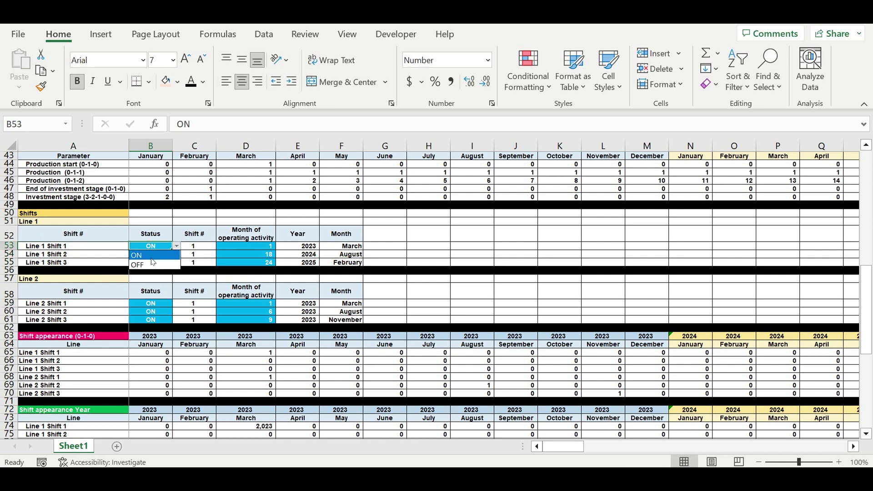
key("Escape")
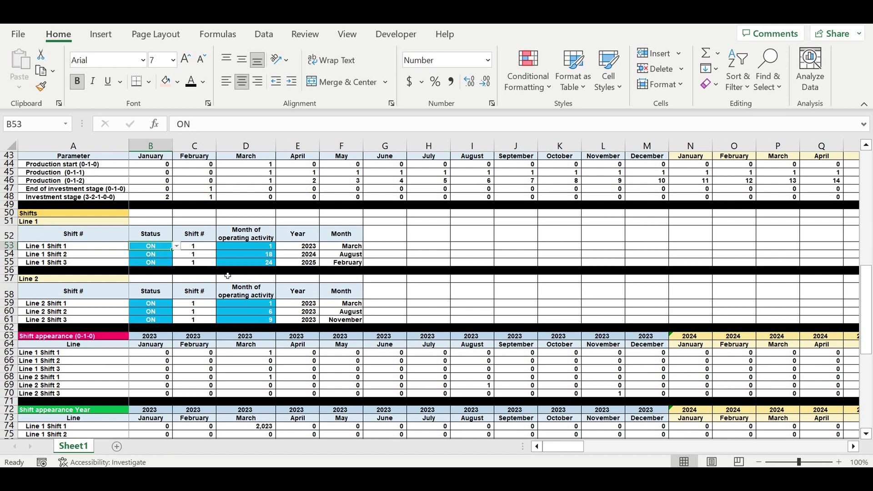
Compare the operating-activity months of Line 1 Shift 1 and Shift 2 with their calculated years and calendar months
left_click(254, 250)
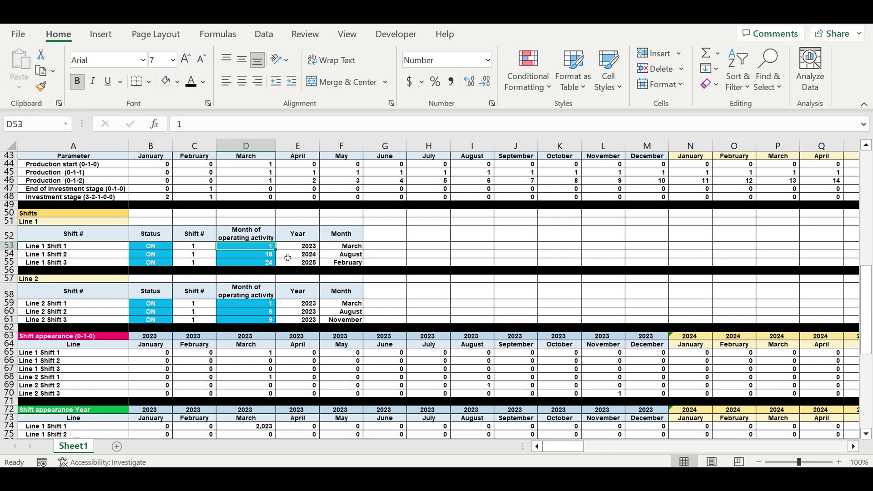
left_click(342, 249)
left_click(300, 251)
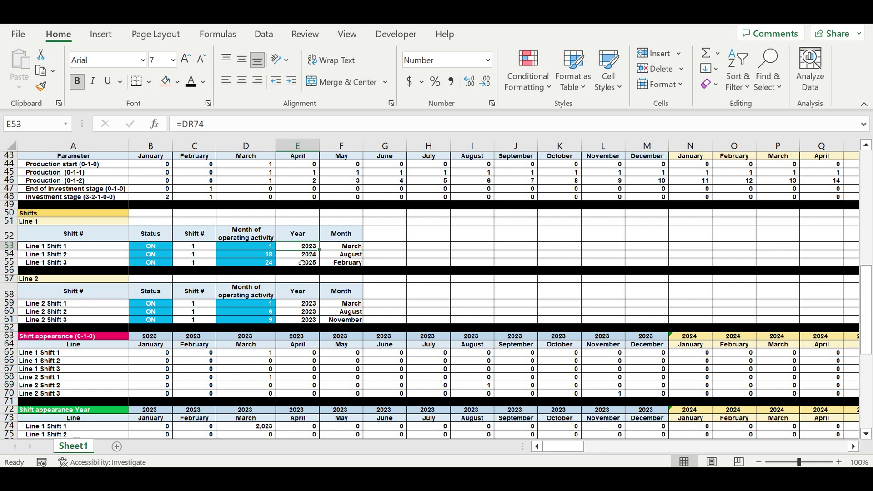
left_click(268, 248)
left_click(262, 257)
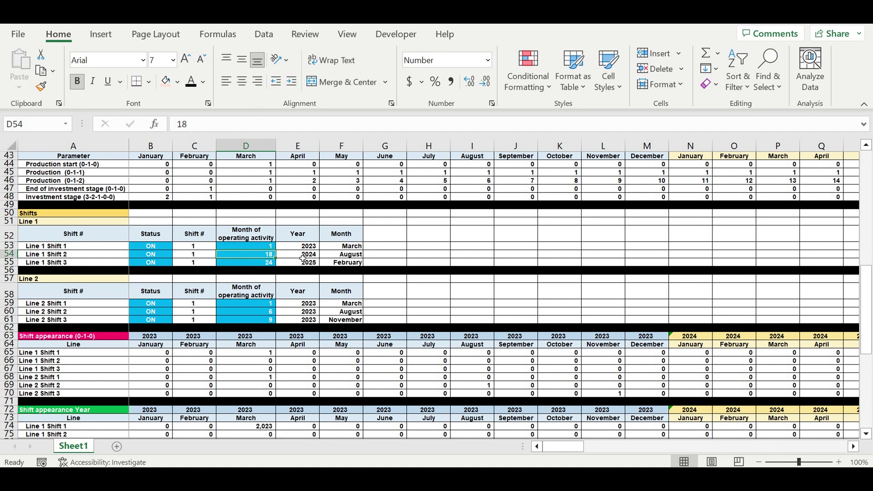
left_click(345, 257)
left_click(297, 254)
Set the month of operating activity for Line 1 Shift 2 to 20 and check its calculated calendar month
key("Left")
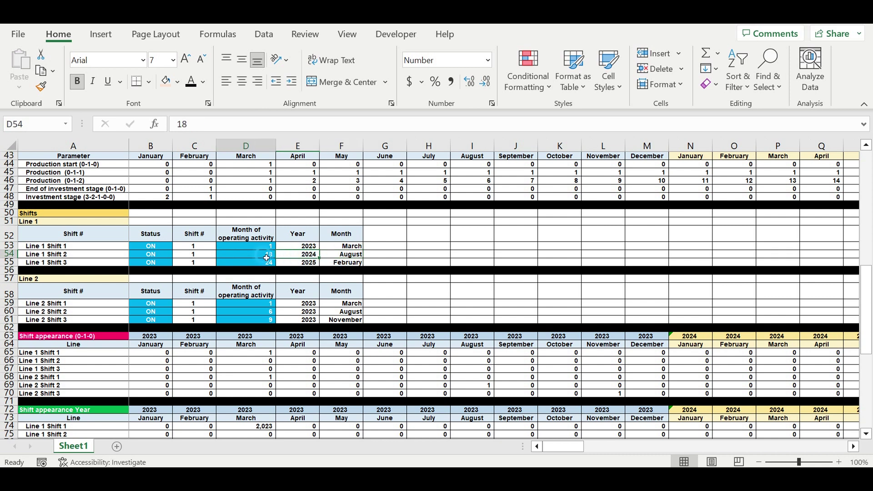
type("20")
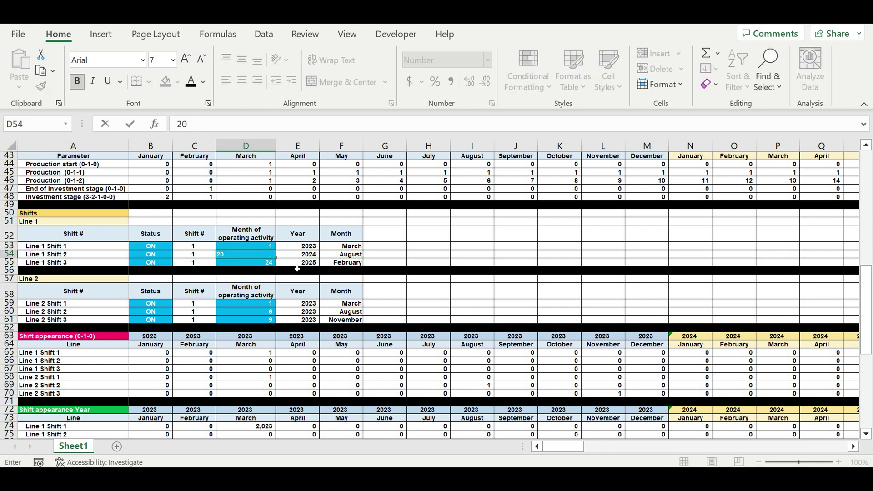
key("Return")
left_click(345, 258)
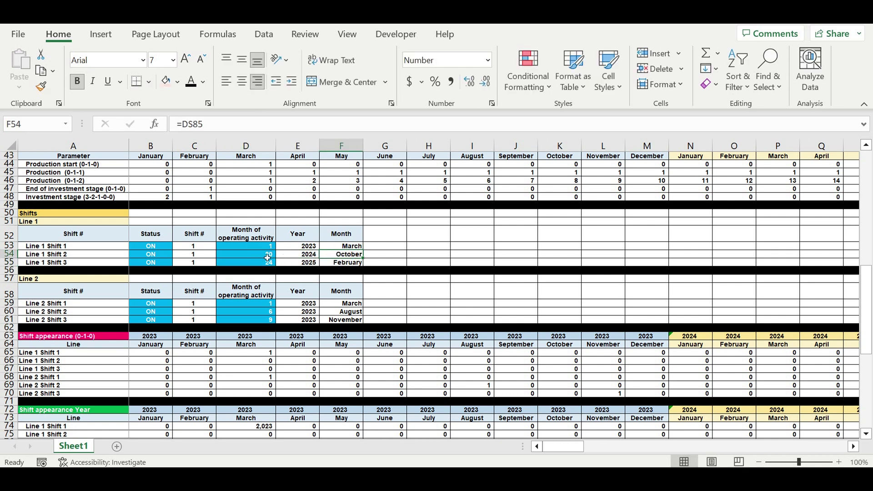
Set the month of operating activity for Line 1 Shift 2 to 9
key("Left")
key("Left")
type("9")
key("Return")
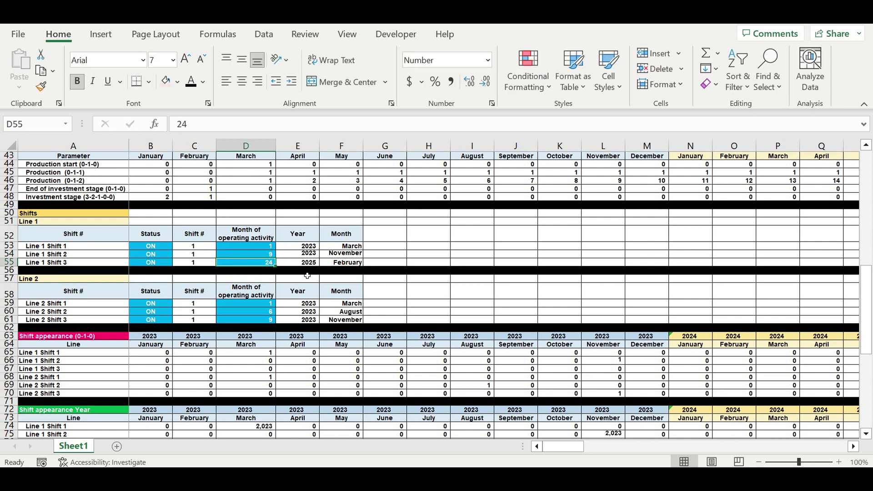
Review the statuses and months of operating activity of the three Line 1 shifts and the three Line 2 shifts
left_click(270, 255)
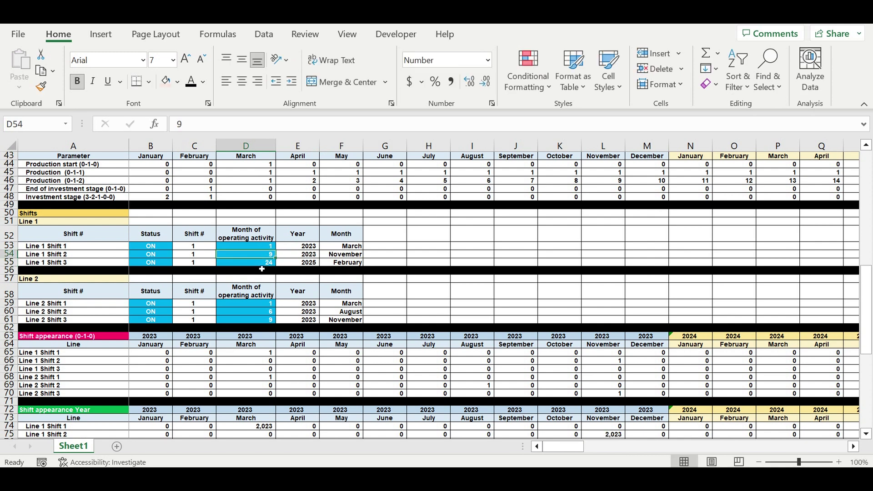
left_click_drag(150, 246, 149, 264)
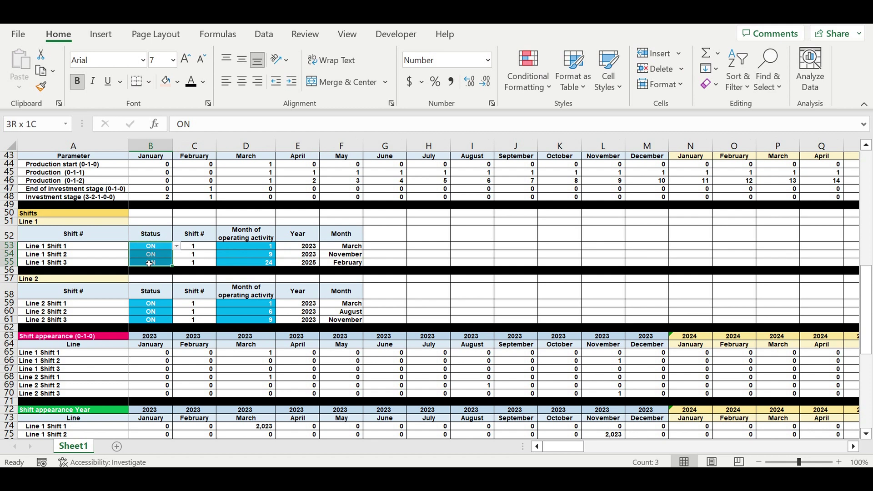
left_click_drag(258, 247, 264, 272)
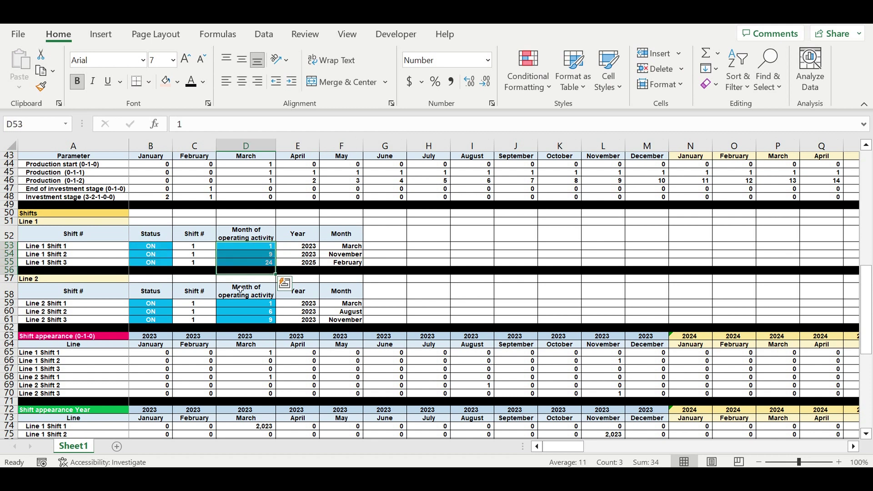
left_click(56, 223)
left_click_drag(91, 303, 91, 320)
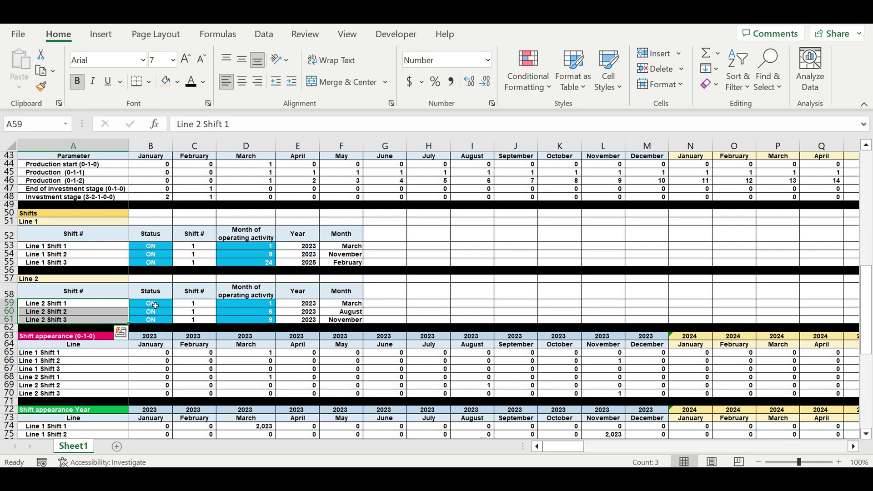
left_click_drag(155, 305, 155, 320)
left_click_drag(251, 304, 251, 320)
Look over the shift appearance tables and the production speeds of Product A and Product B
scroll(114, 311, "down", 3)
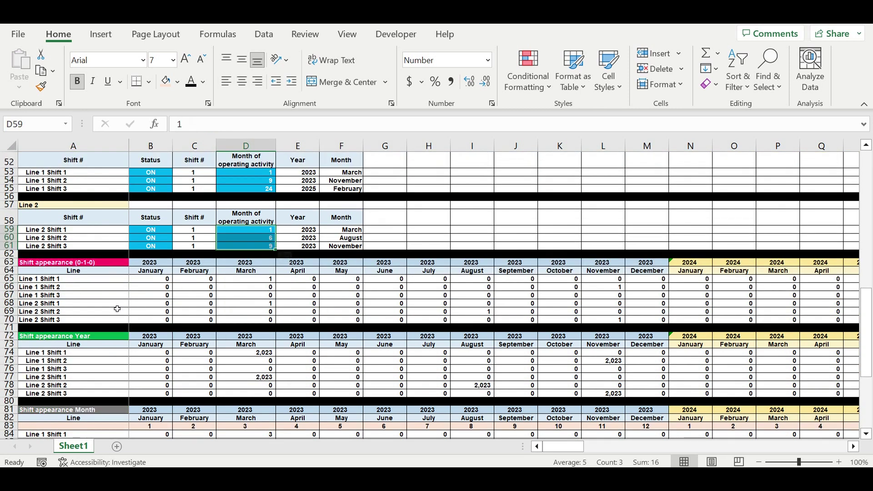
scroll(117, 309, "down", 2)
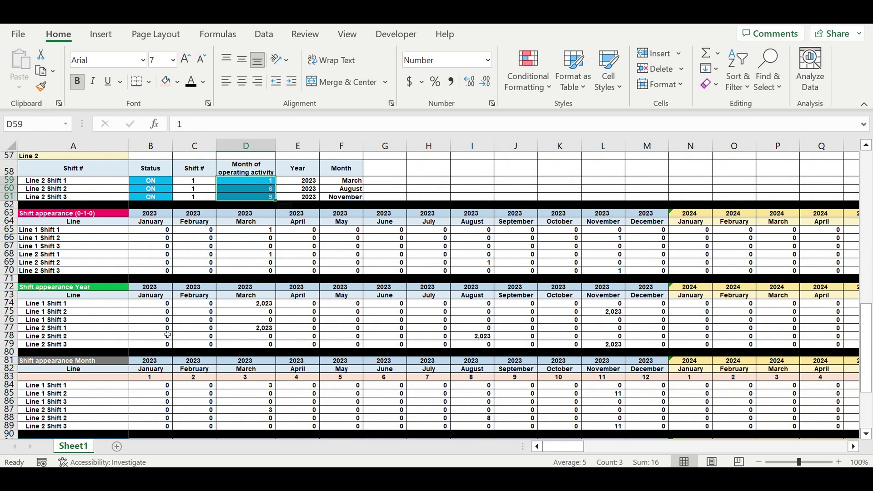
scroll(196, 341, "up", 1)
scroll(197, 338, "up", 9)
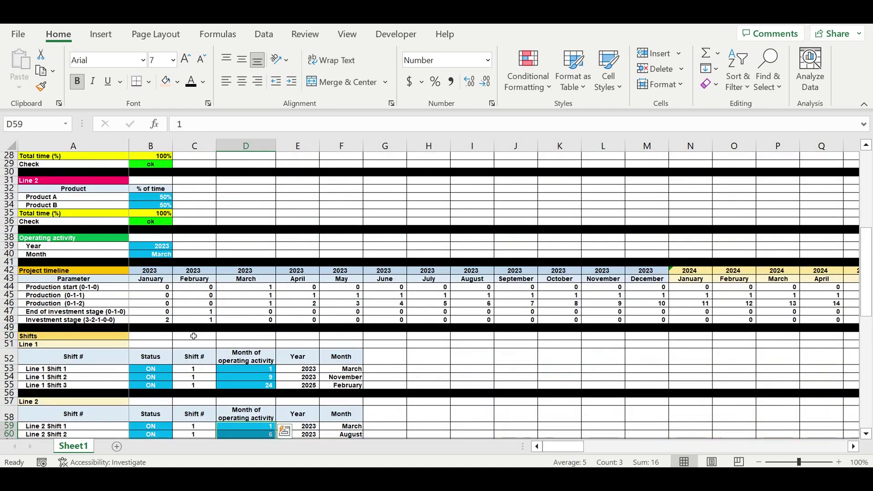
scroll(193, 336, "up", 9)
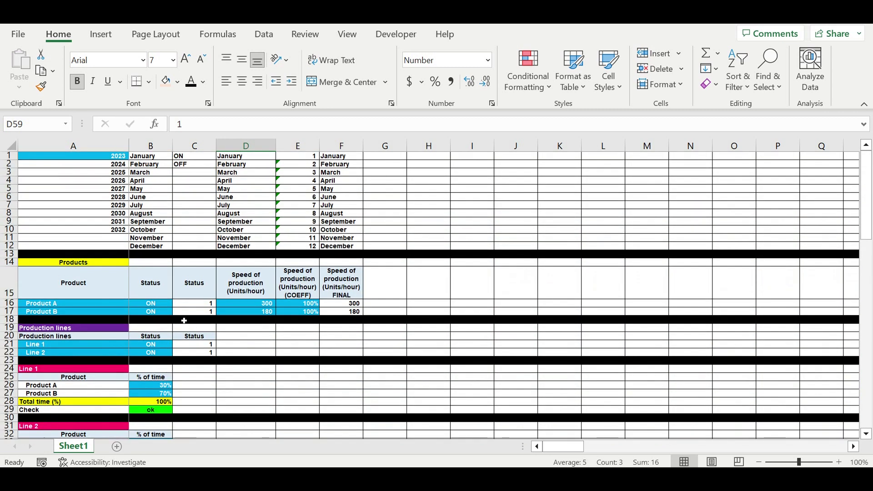
left_click_drag(246, 304, 286, 314)
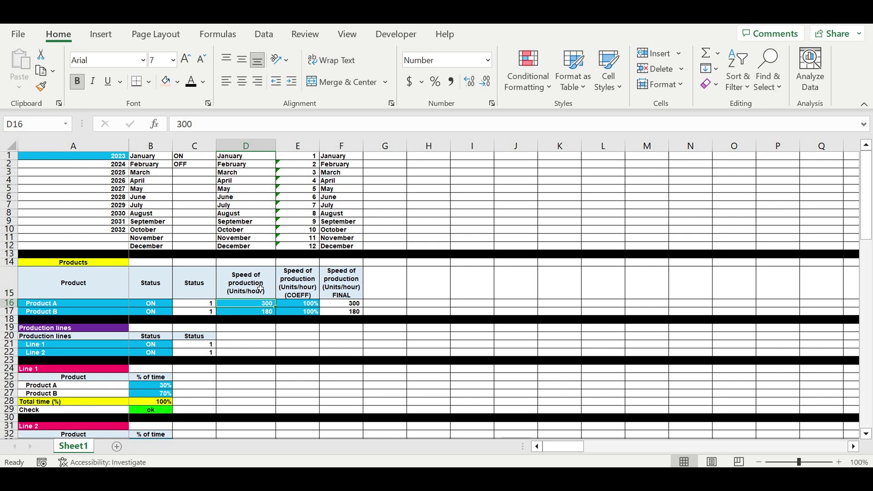
Examine the year, month and 0-1-1 shift appearance tables and the Line 1 and Line 2 rows of Shifts/day/line
scroll(298, 340, "down", 3)
scroll(299, 341, "down", 9)
scroll(279, 340, "down", 4)
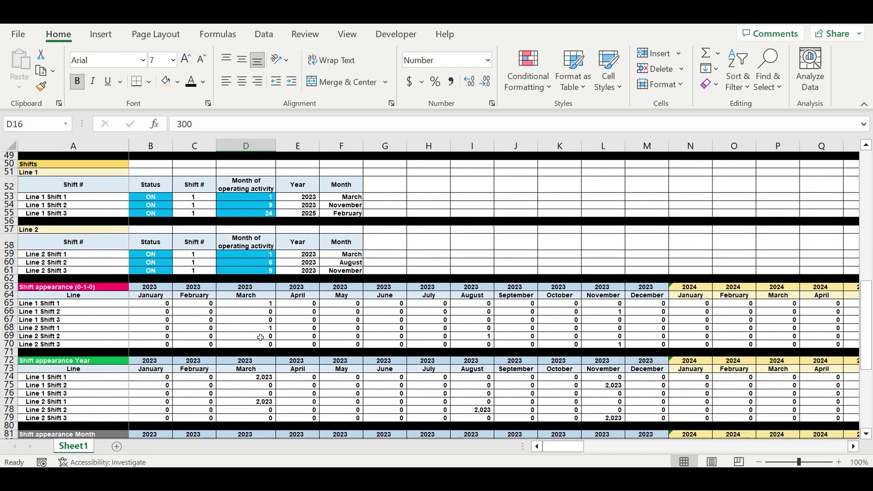
scroll(260, 337, "down", 4)
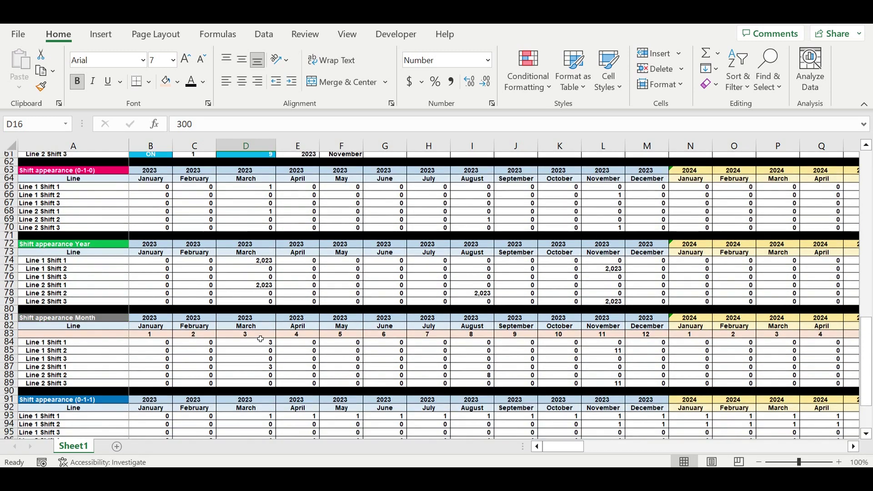
scroll(260, 339, "down", 5)
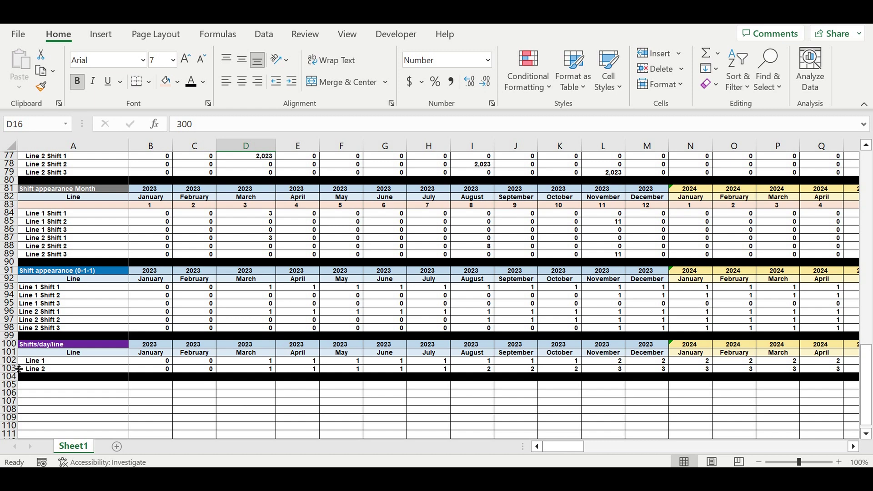
left_click(72, 346)
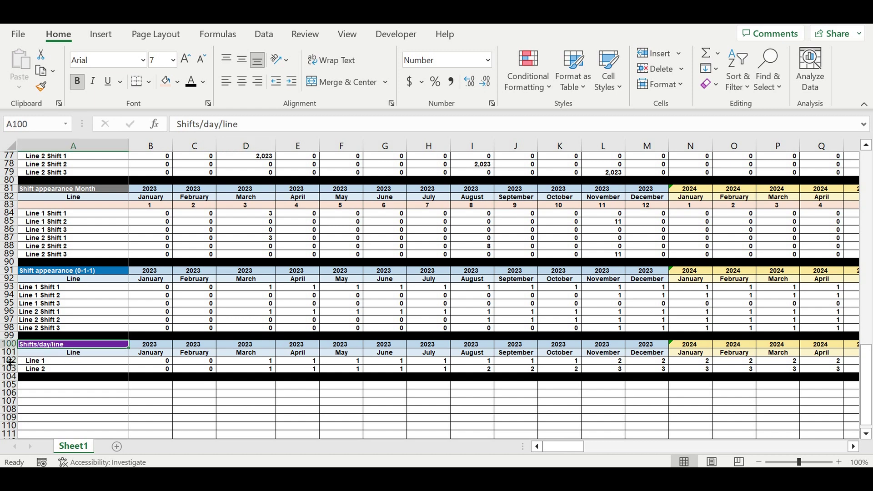
left_click_drag(10, 360, 139, 367)
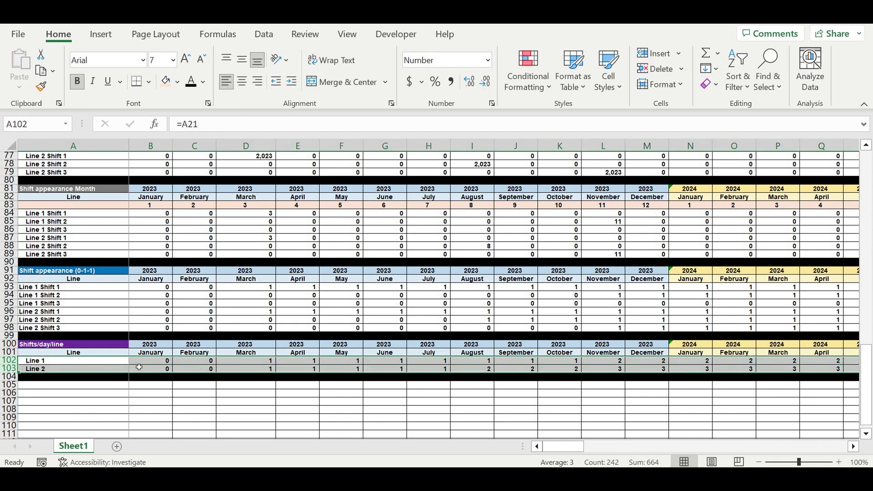
Change the January 2023 Shifts/day/line formula for Line 1 in B102 to =(B93+B94+B95)*$C$21
left_click(145, 363)
left_click(189, 126)
type("(")
left_click(260, 126)
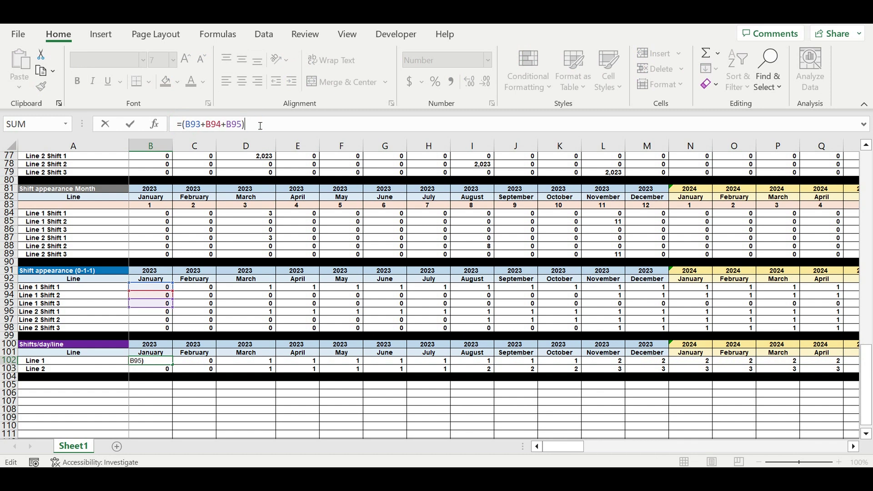
scroll(233, 240, "up", 13)
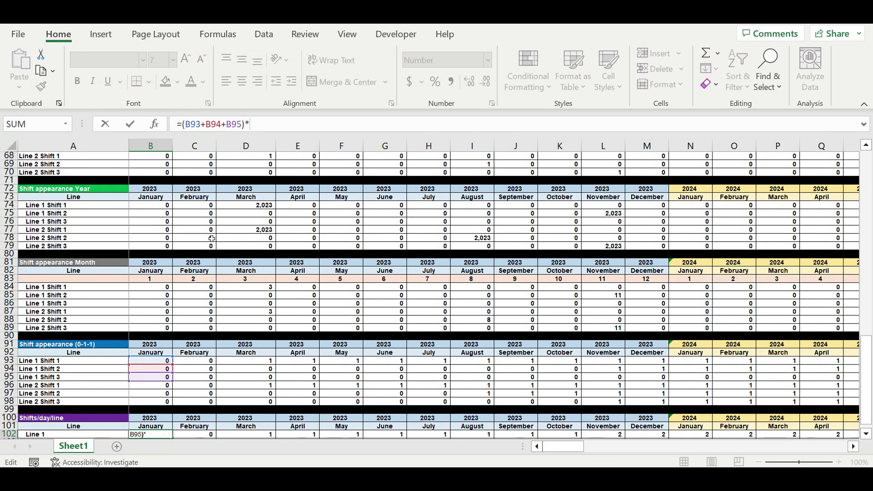
scroll(234, 240, "up", 9)
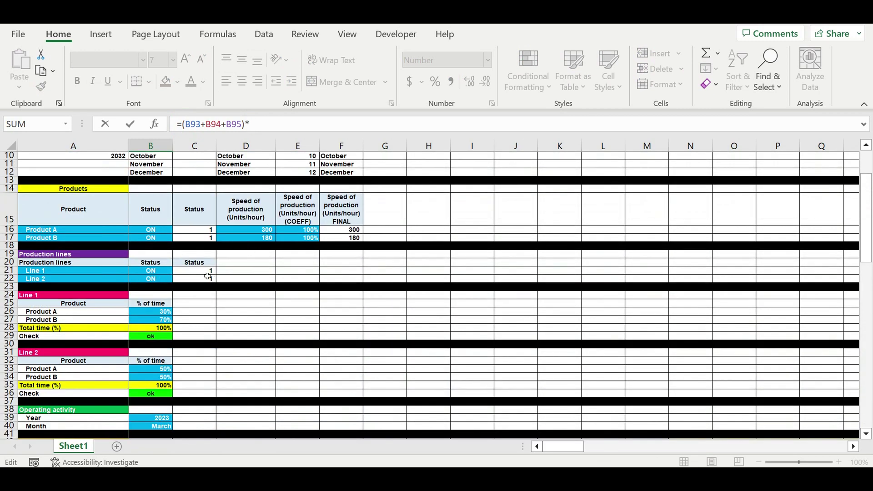
left_click(202, 273)
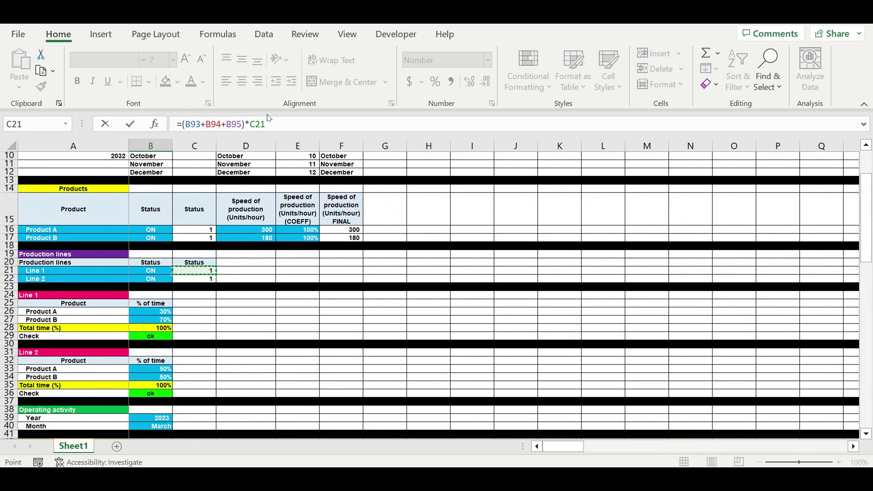
left_click(259, 125)
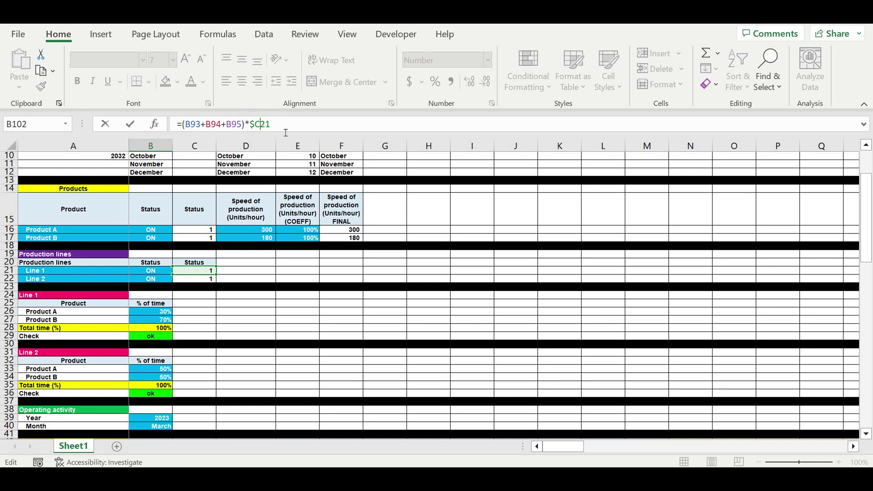
type("$")
key("Return")
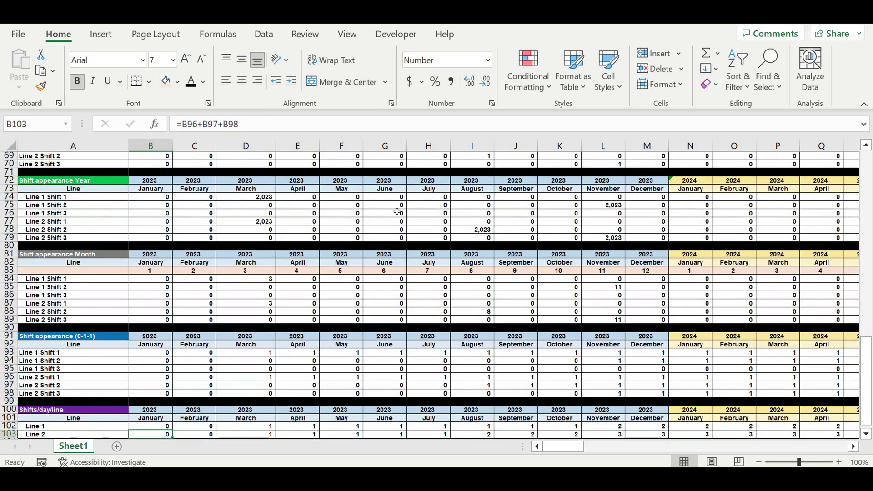
Change the January 2023 Shifts/day/line formula for Line 2 in B103 to =(B96+B97+B98)*$C$22
scroll(301, 302, "down", 1)
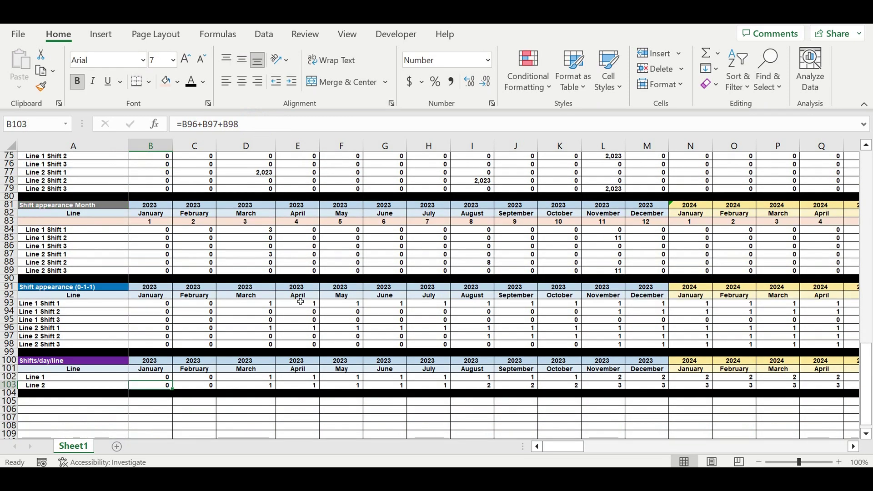
left_click(153, 379)
key("Down")
left_click(184, 124)
type("(")
left_click(257, 128)
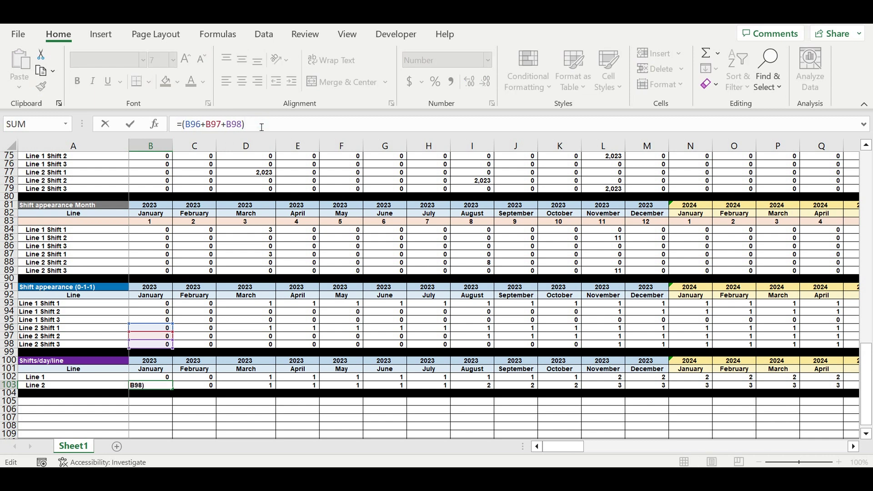
type(")*")
left_click_drag(866, 376, 866, 189)
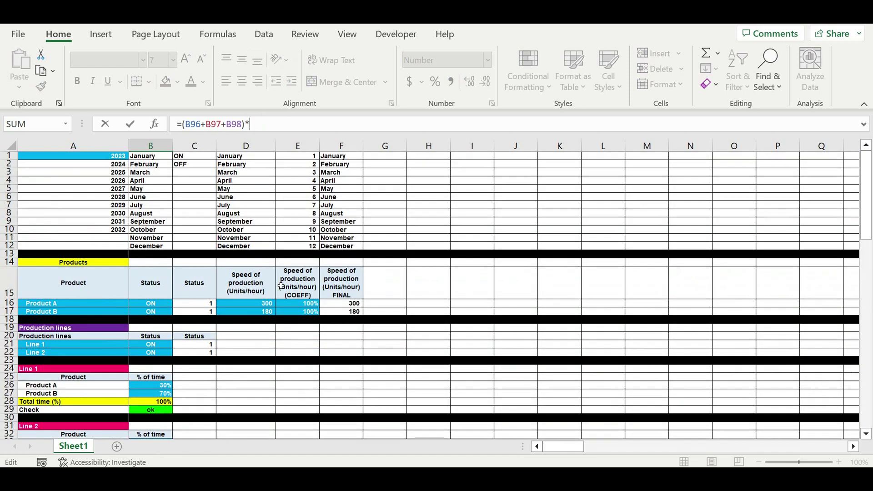
left_click(201, 355)
left_click(252, 125)
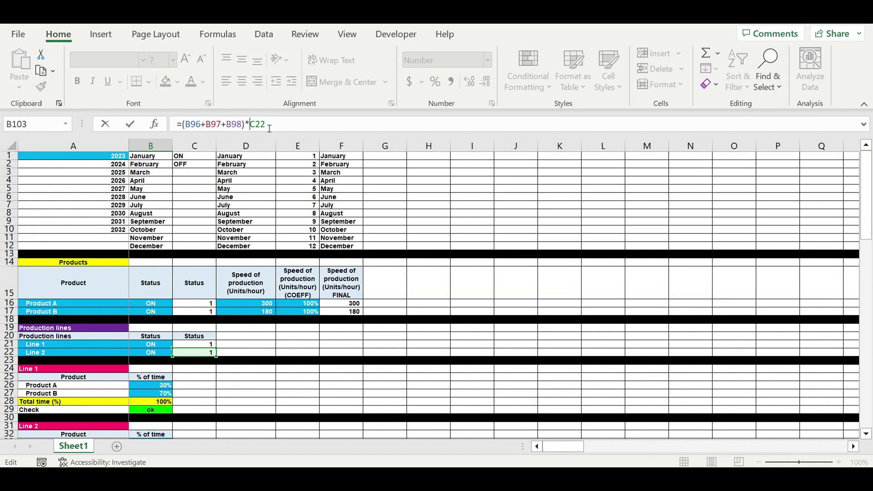
type("$C$")
key("Return")
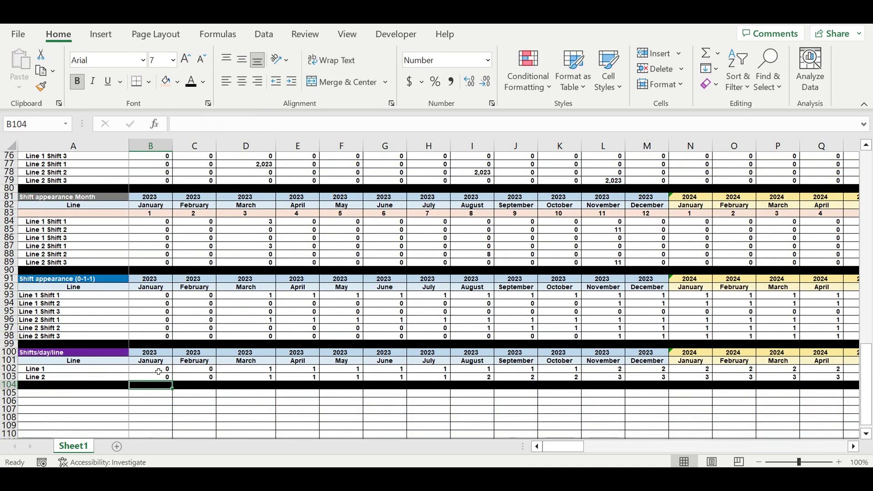
Fill the B102 and B103 formulas across all months through December 2032 in column DQ
left_click_drag(158, 371, 780, 381)
left_click_drag(824, 400, 682, 380)
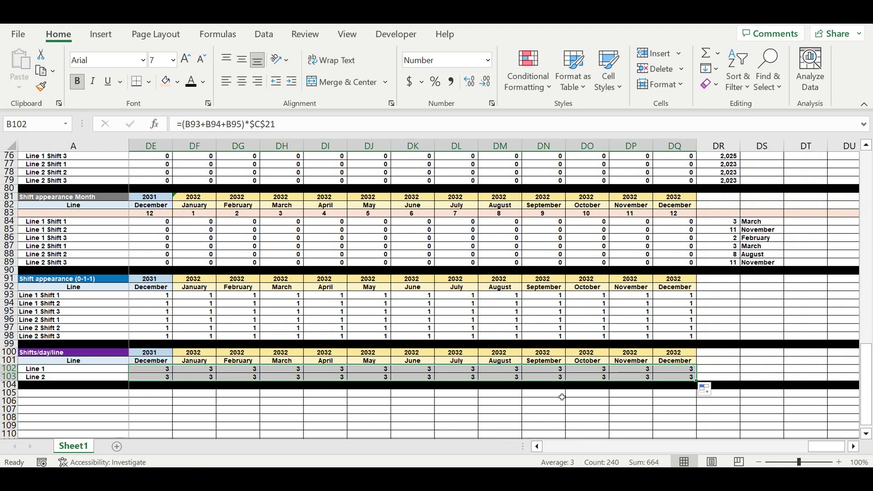
left_click(563, 397)
left_click_drag(825, 447, 436, 445)
left_click(295, 402)
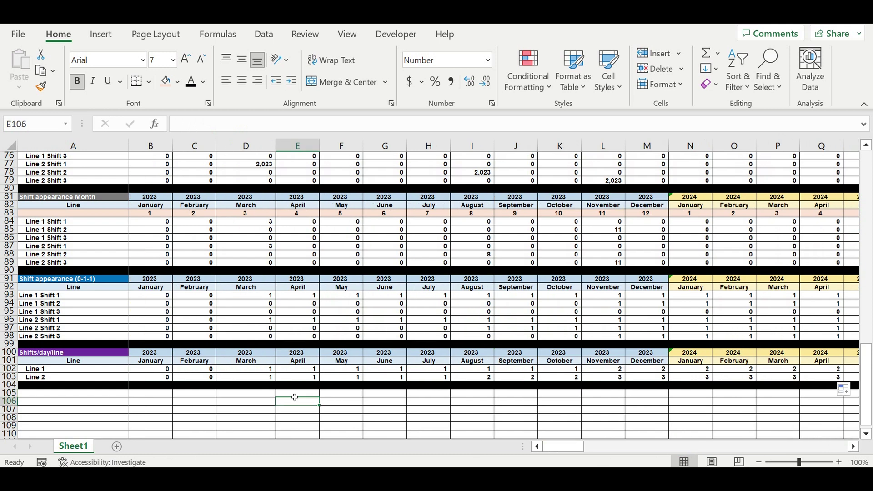
Select the Line 2 row of Shifts/day/line for reference and set the Line 2 status under Production lines to OFF
left_click(47, 377)
key("ctrl+shift+Right")
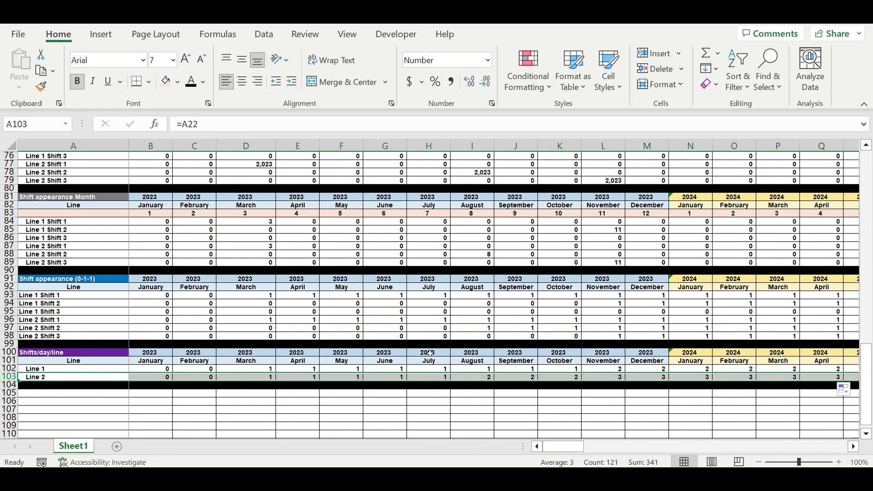
left_click_drag(871, 407, 868, 212)
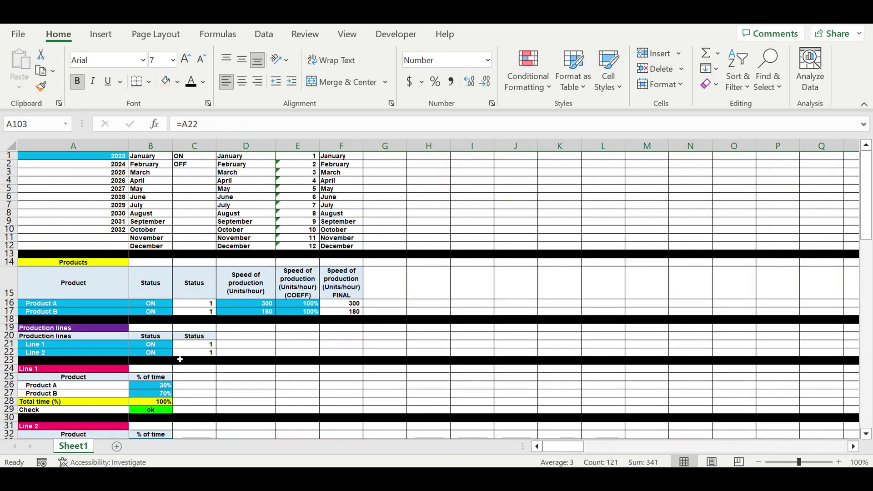
left_click(151, 353)
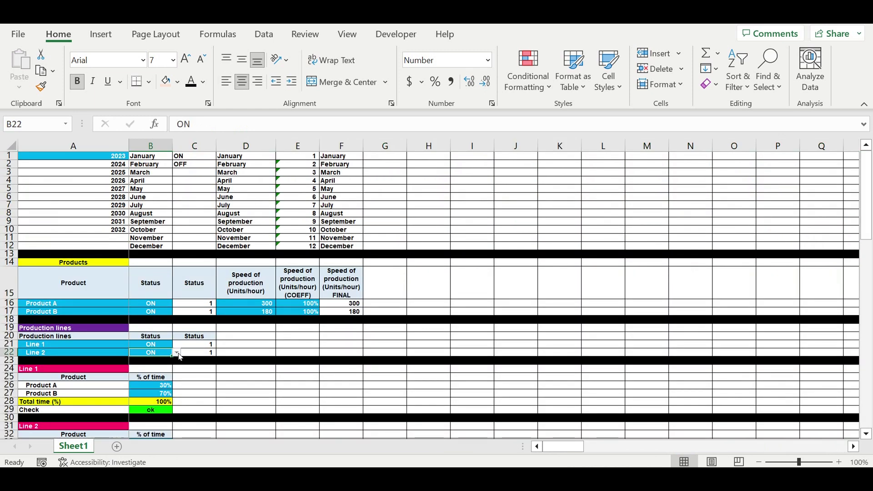
left_click(177, 353)
left_click(156, 372)
left_click(296, 369)
Check how the Line 2 status affects the Line 1 and Line 2 rows of Shifts/day/line
scroll(294, 385, "down", 18)
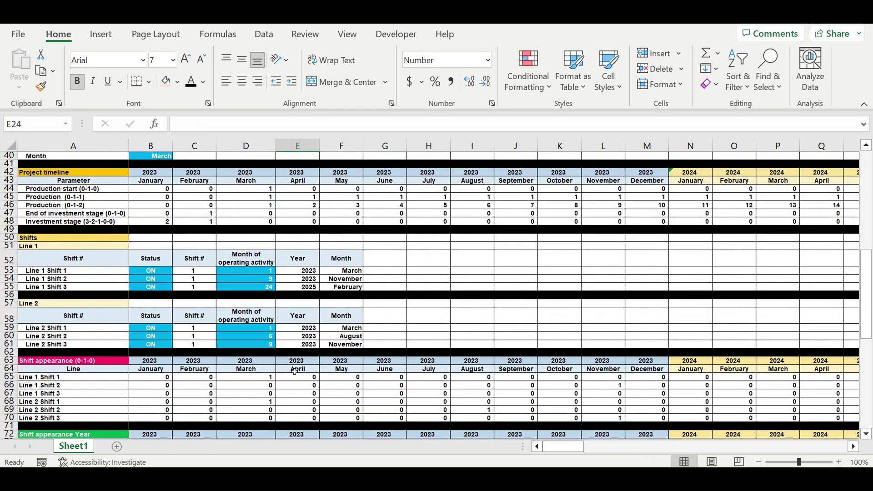
scroll(297, 372, "down", 8)
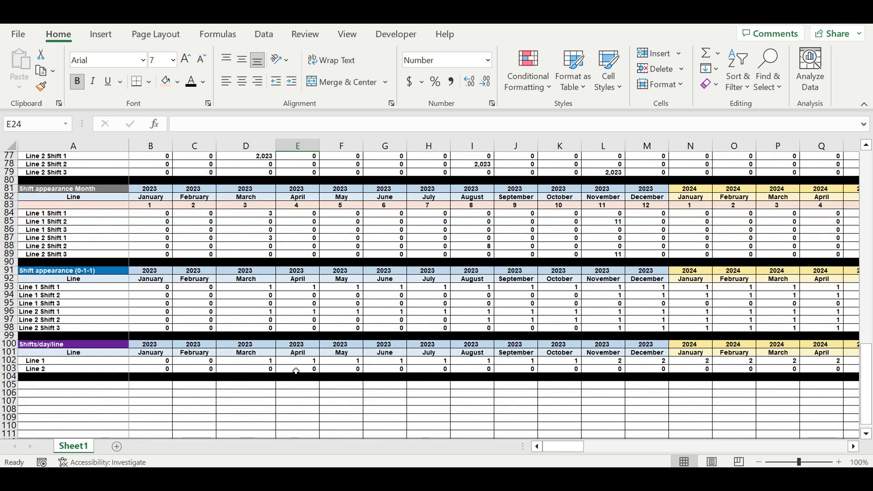
left_click(661, 369)
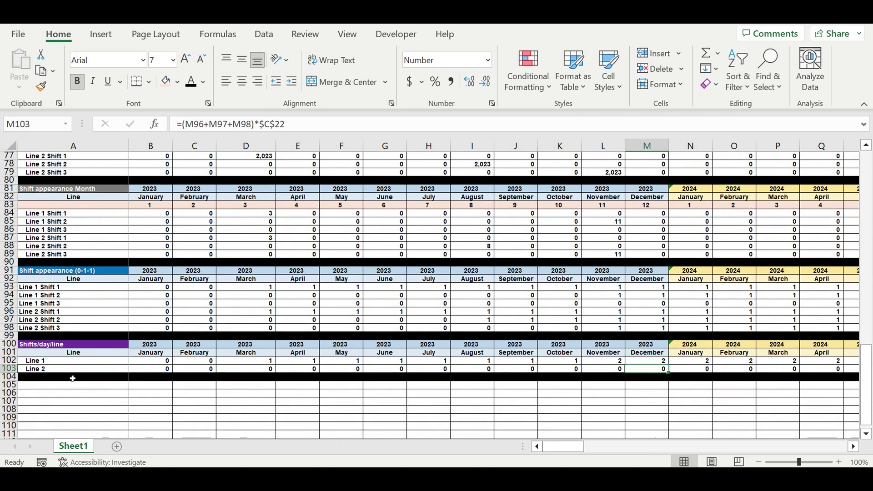
left_click(8, 361)
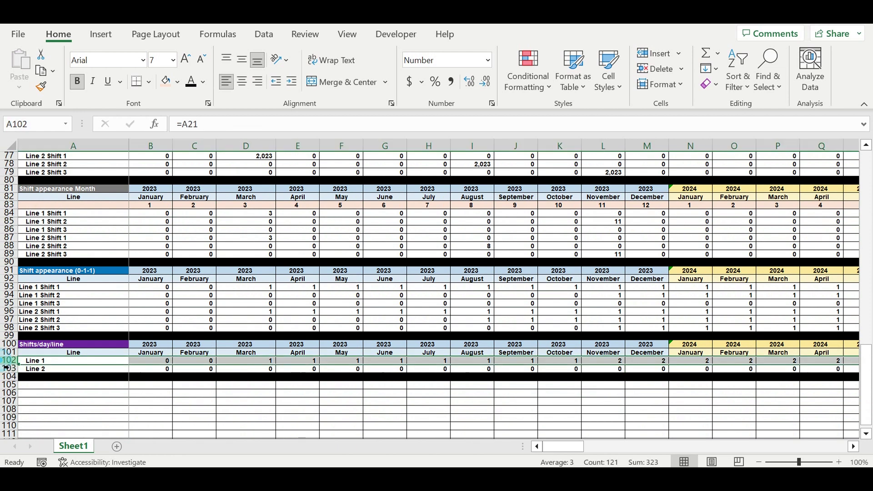
scroll(9, 367, "up", 1)
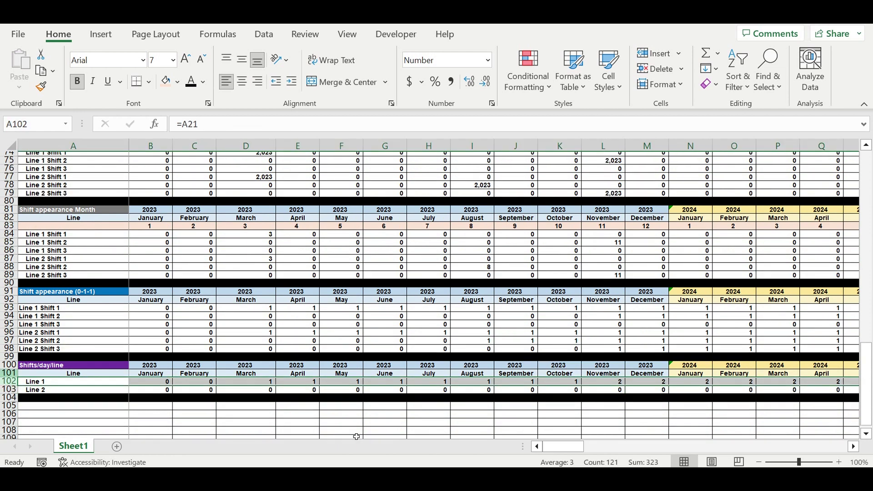
Check the Line 1 row of Shifts/day/line across the months up to August 2028
left_click_drag(568, 446, 717, 395)
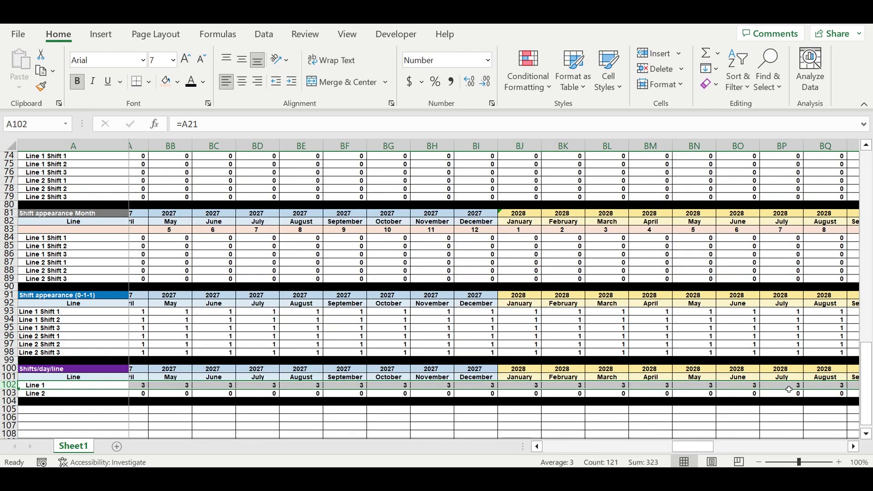
left_click(791, 386)
left_click_drag(682, 451, 555, 448)
scroll(233, 297, "up", 7)
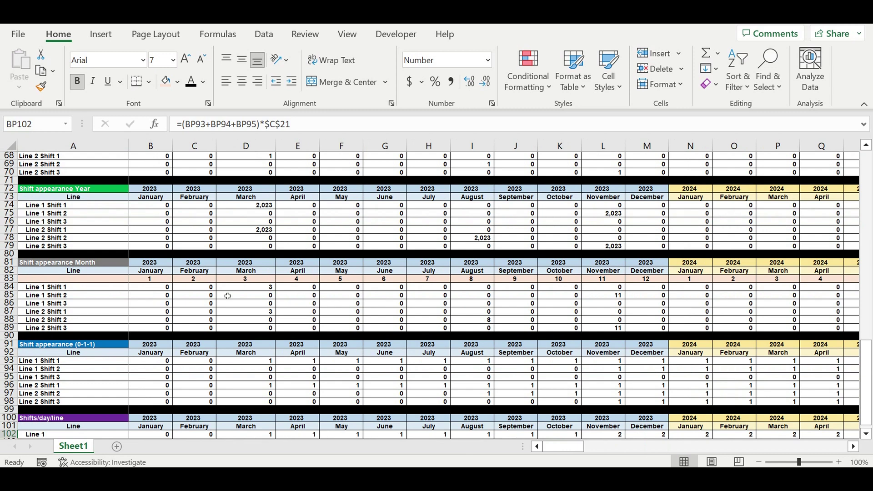
Set the status of Line 1 Shift 3 in the Shifts table to OFF
scroll(233, 297, "up", 3)
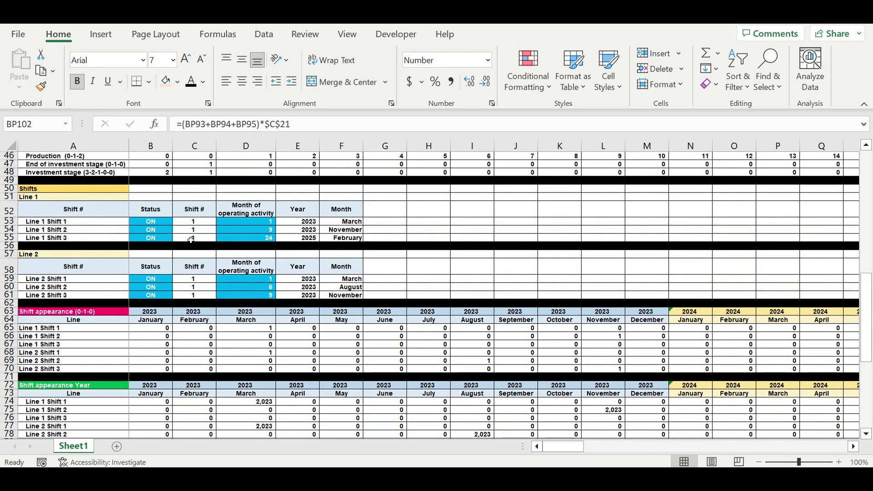
left_click(140, 239)
left_click(177, 238)
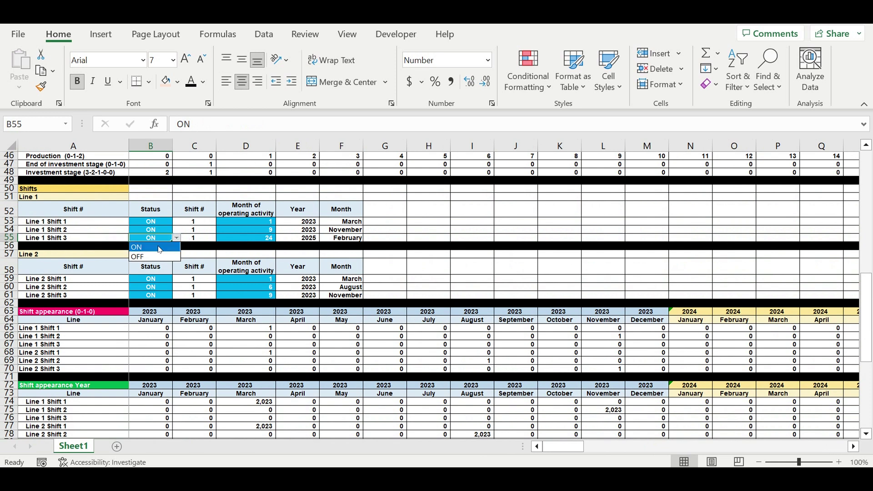
left_click(152, 258)
left_click(155, 222)
Check how the Line 1 Shift 3 status affects the Line 1 row of Shifts/day/line through early 2030
scroll(281, 322, "down", 9)
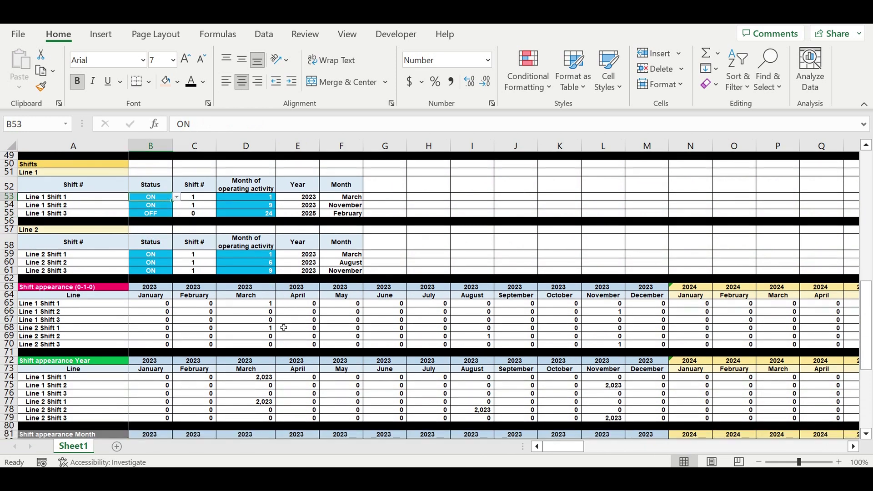
scroll(284, 326, "down", 2)
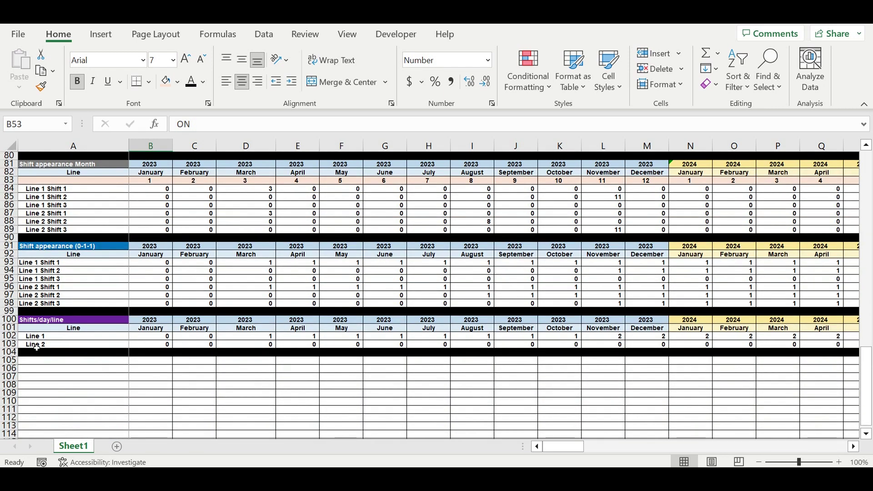
left_click(8, 337)
left_click_drag(564, 447, 782, 445)
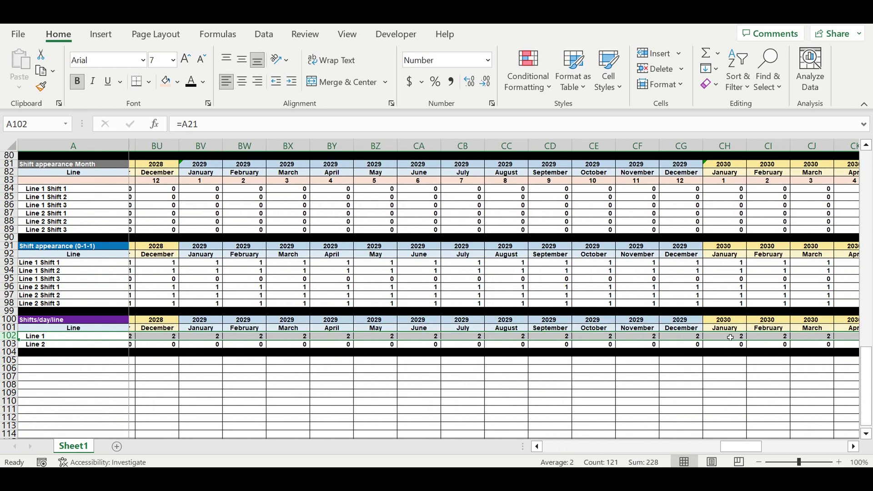
left_click(730, 337)
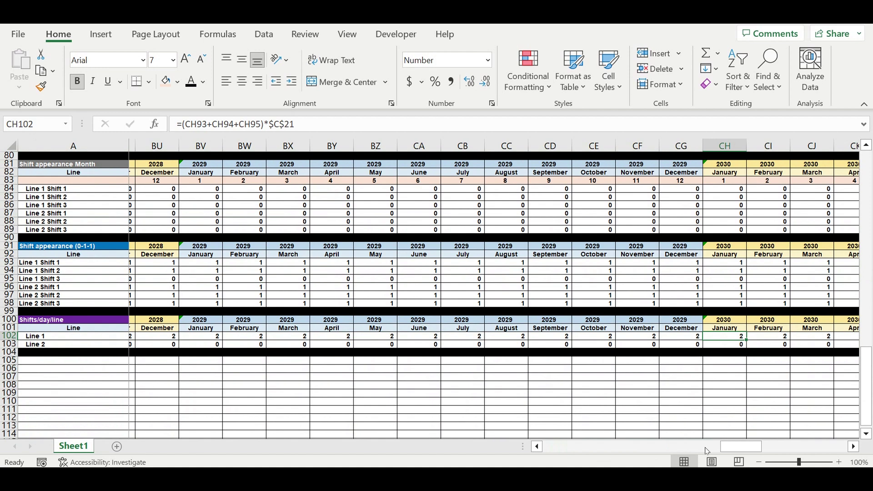
left_click_drag(747, 450, 569, 448)
Set the status of Line 1 Shift 3 in the Shifts table back to ON
scroll(286, 349, "up", 16)
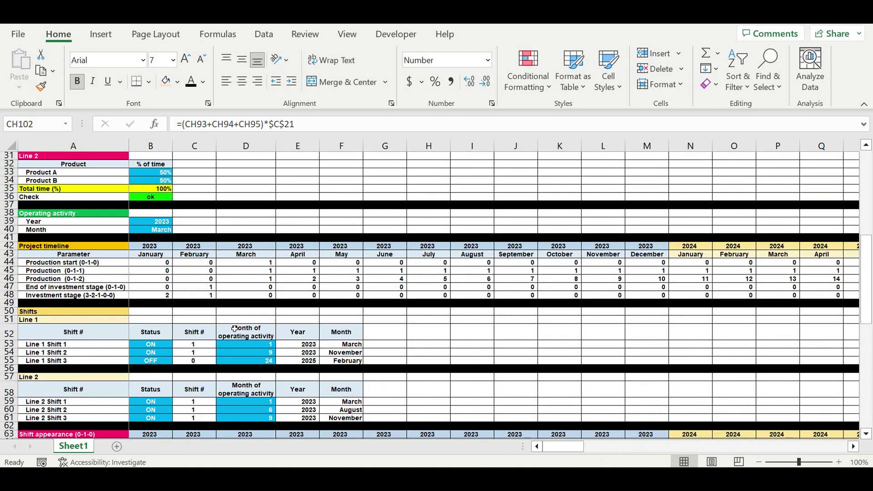
left_click(166, 361)
left_click(177, 361)
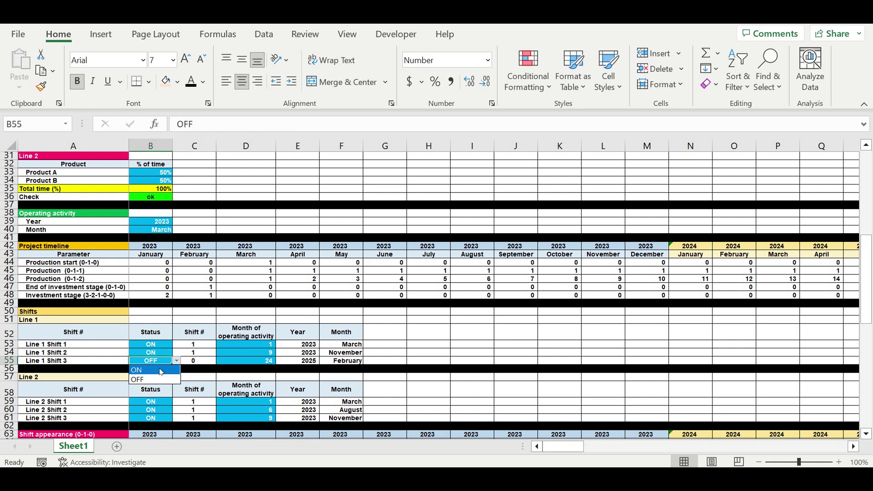
key("Escape")
left_click(283, 336)
Set the Line 2 status in the Production lines table to ON
scroll(221, 262, "up", 6)
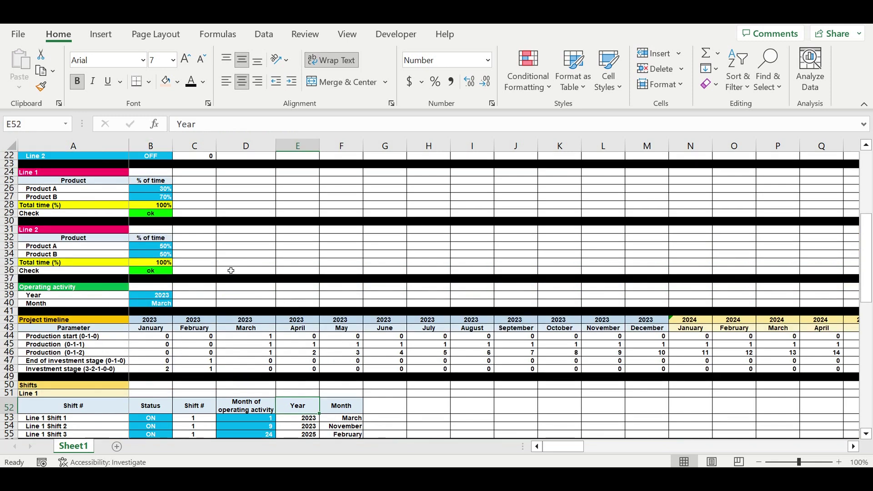
left_click(158, 257)
left_click(178, 255)
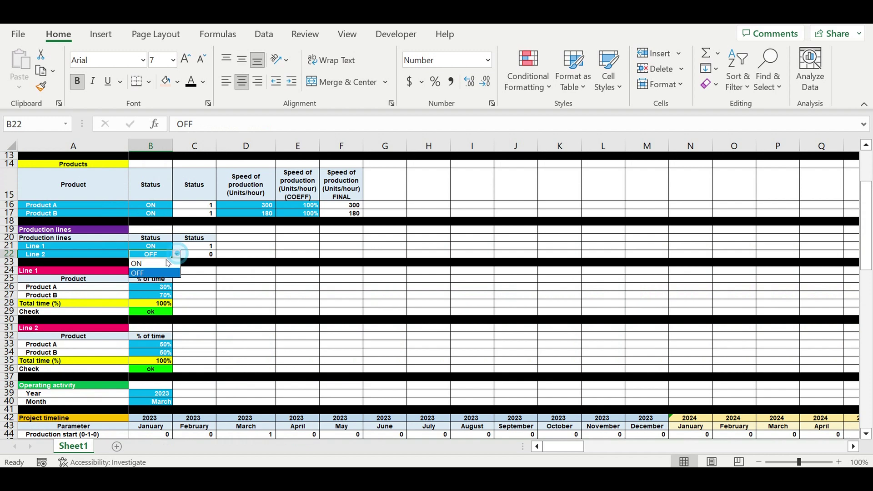
left_click(155, 262)
left_click(255, 303)
Enter the label "Shift duration (hours)" in A105, below the Shifts/day/line block
scroll(304, 357, "down", 20)
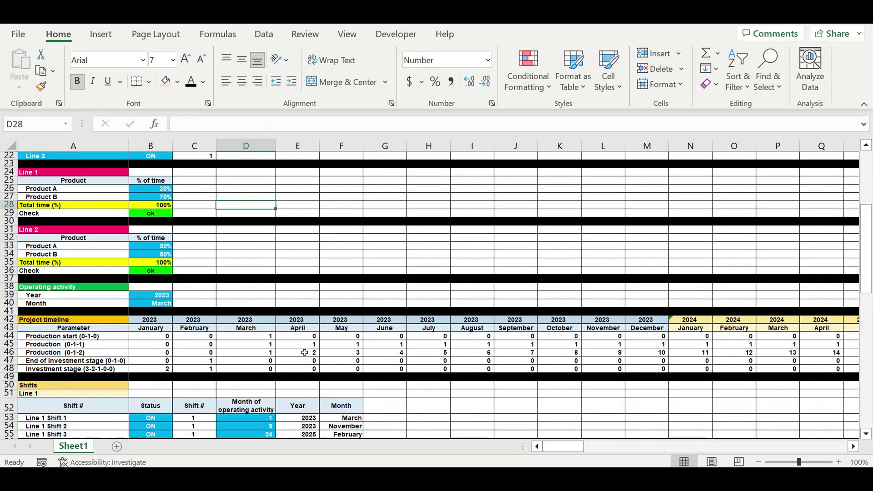
scroll(305, 351, "down", 10)
scroll(300, 344, "up", 6)
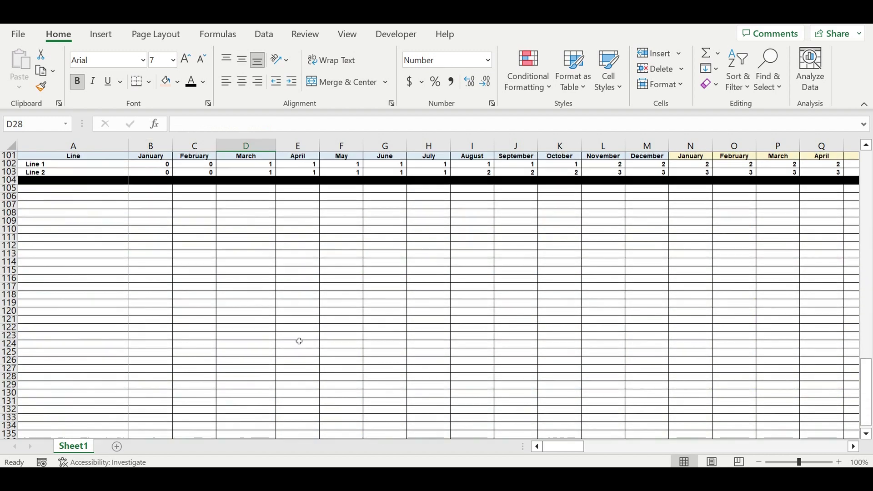
scroll(245, 340, "up", 1)
left_click(101, 315)
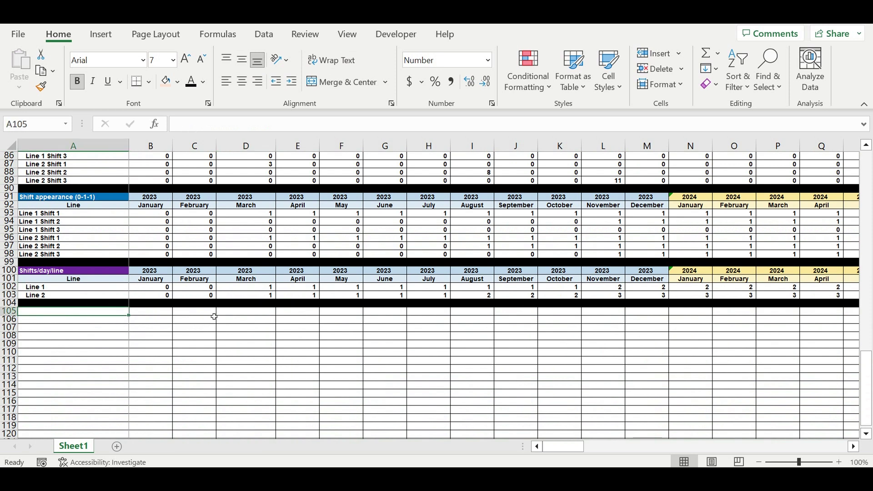
type("Shi")
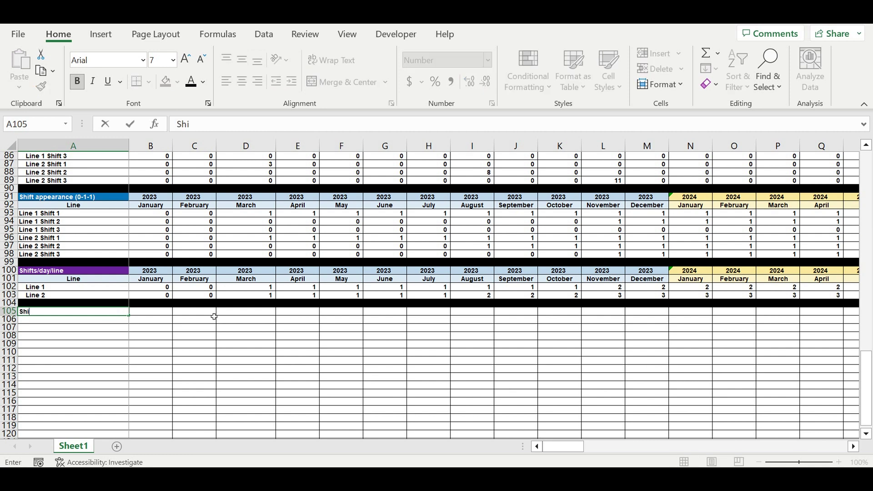
type("ft duration (")
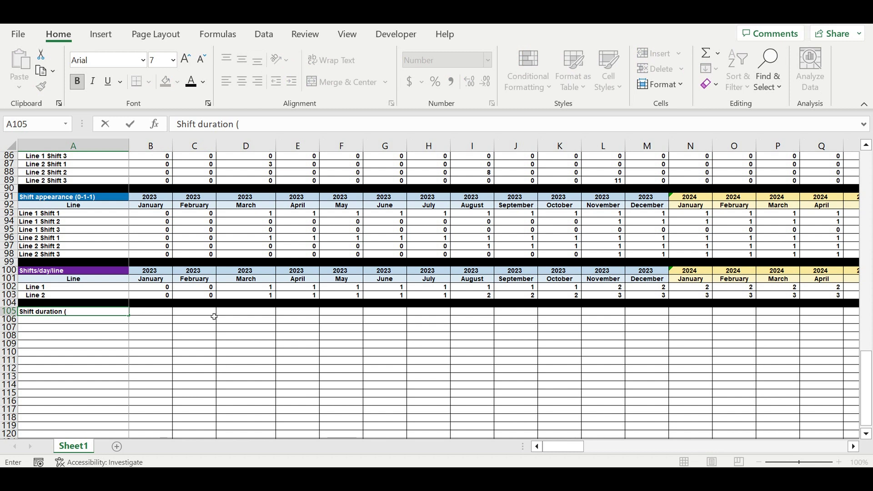
type("ho")
key("Return")
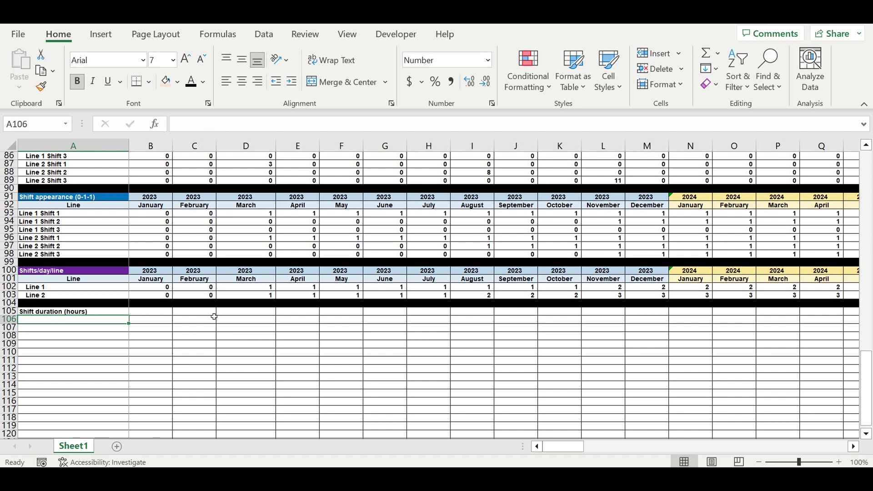
Set the shift duration in B105 to 8 hours
key("Up")
key("Right")
type("8")
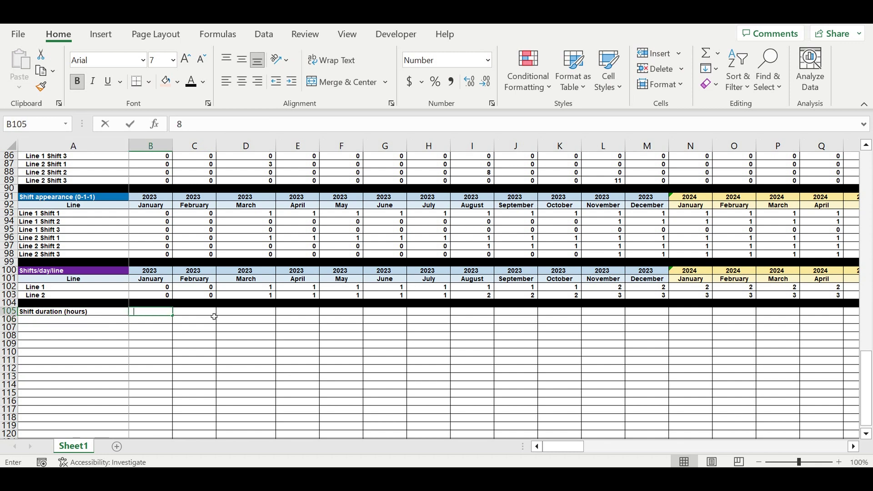
key("Return")
key("Up")
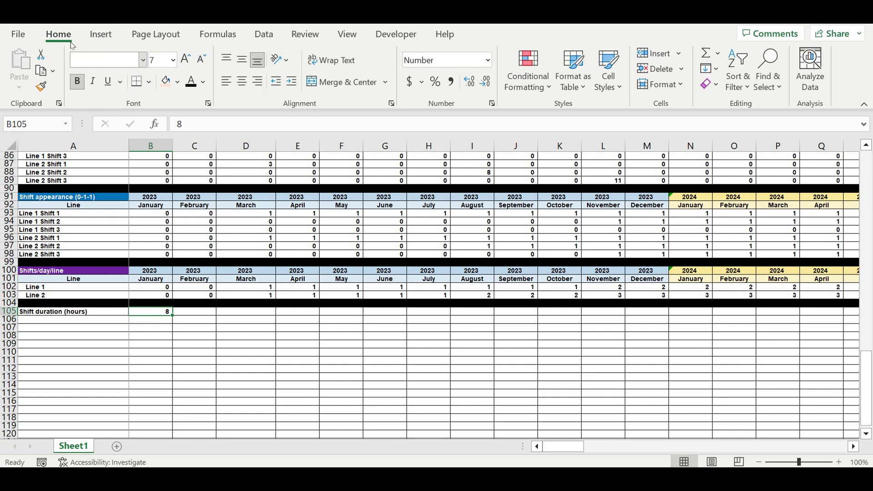
Format the shift duration value in B105 as an input cell with light blue fill and white font
left_click(178, 84)
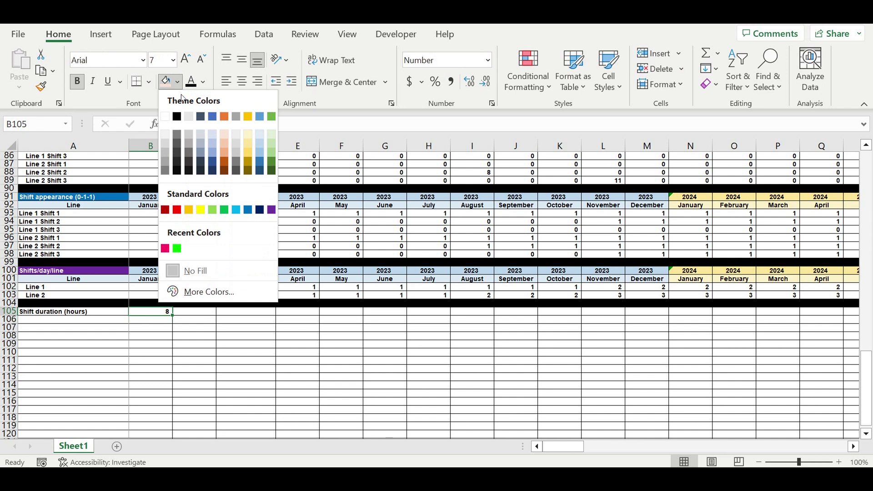
left_click(236, 210)
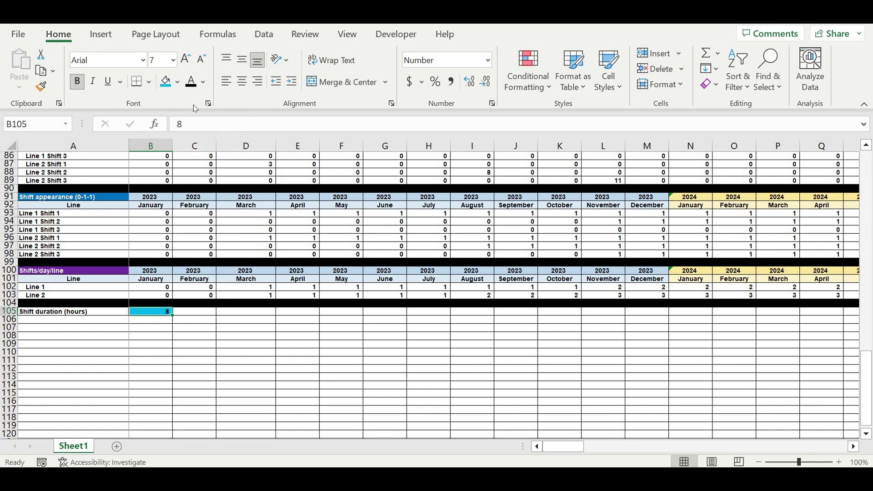
left_click(204, 83)
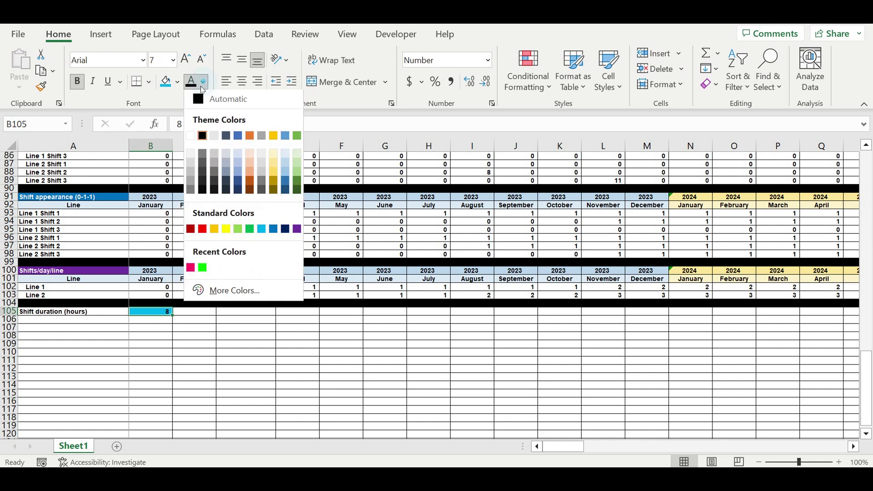
left_click(196, 145)
left_click(252, 352)
left_click(154, 314)
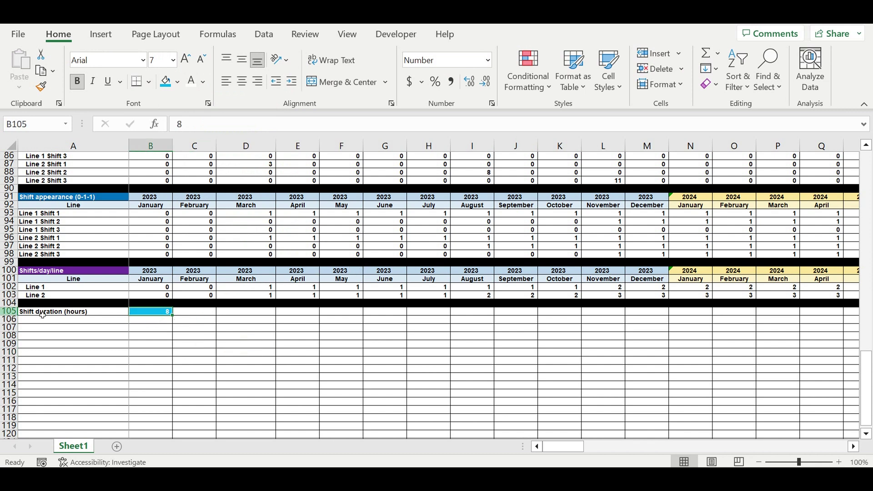
Fill the whole of row 106 with black as a separator below the shift duration
left_click(10, 319)
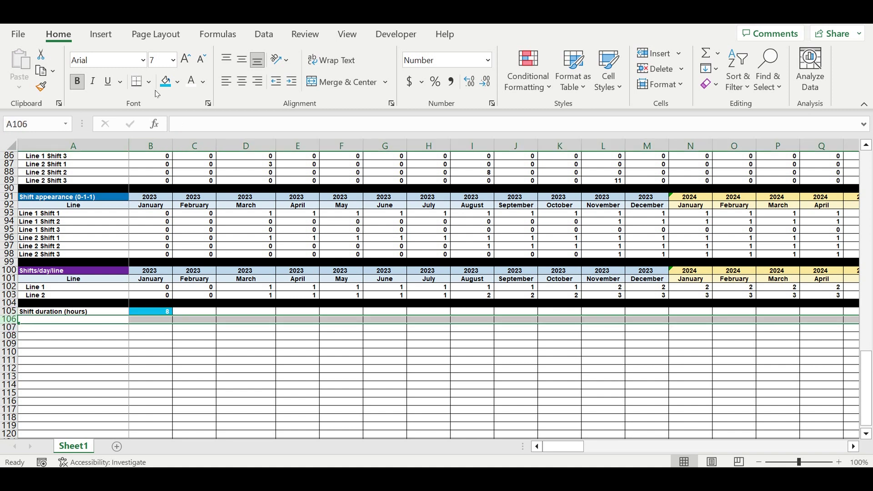
left_click(178, 85)
left_click(176, 119)
Review the blue input cells: shift duration, the Line 1 and Line 2 shift statuses, and Line 1's months of operating activity
left_click(151, 315)
scroll(210, 283, "up", 12)
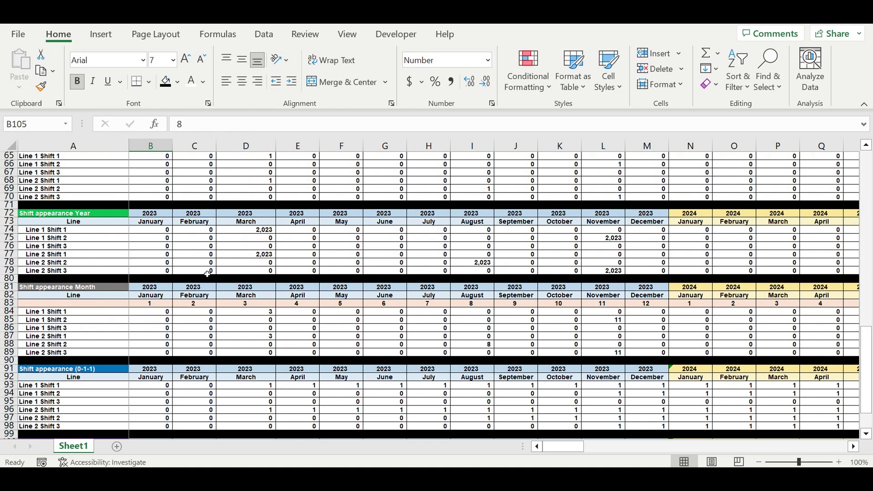
left_click_drag(262, 281, 258, 297)
left_click(151, 277)
left_click_drag(154, 302, 154, 297)
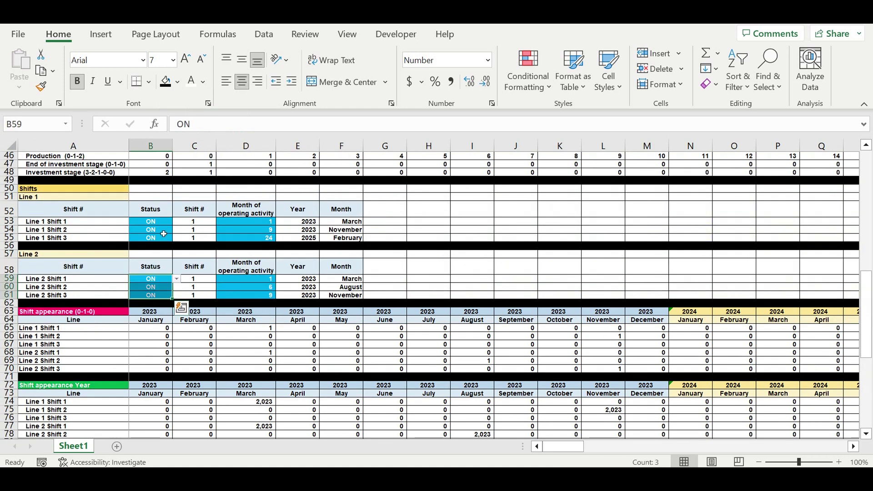
left_click_drag(153, 223, 155, 238)
left_click_drag(249, 224, 249, 240)
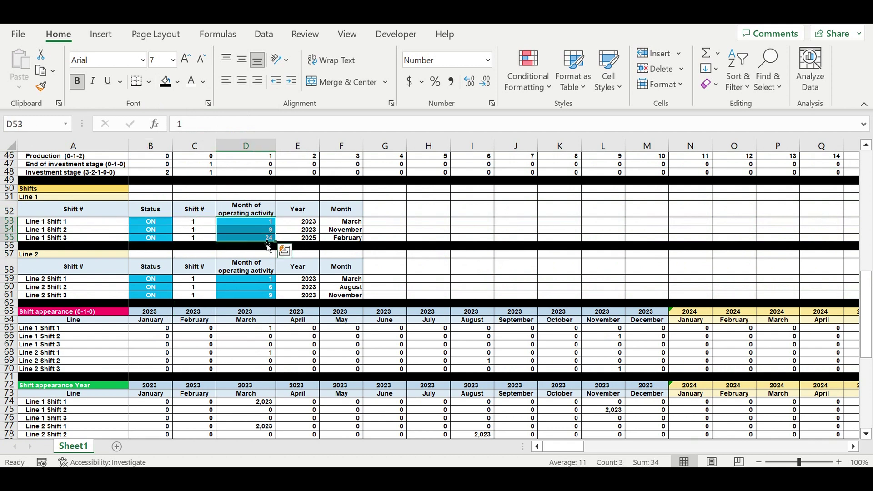
scroll(290, 261, "down", 4)
scroll(298, 283, "down", 7)
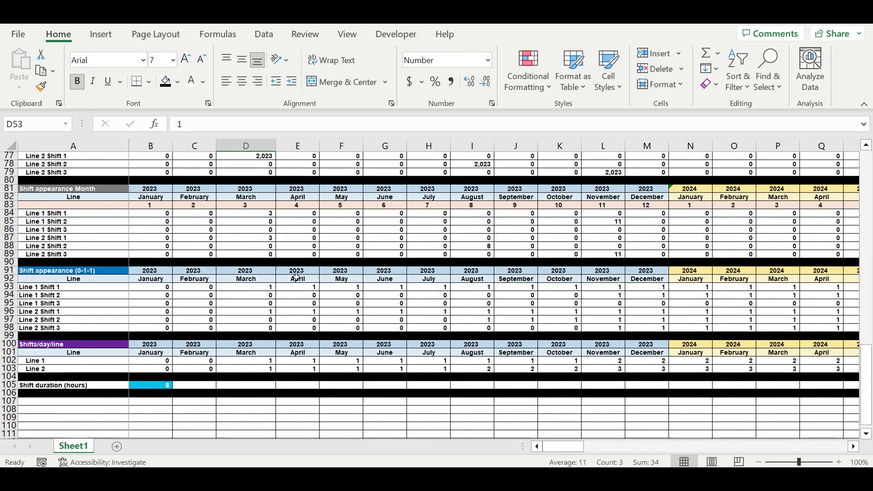
scroll(296, 278, "down", 2)
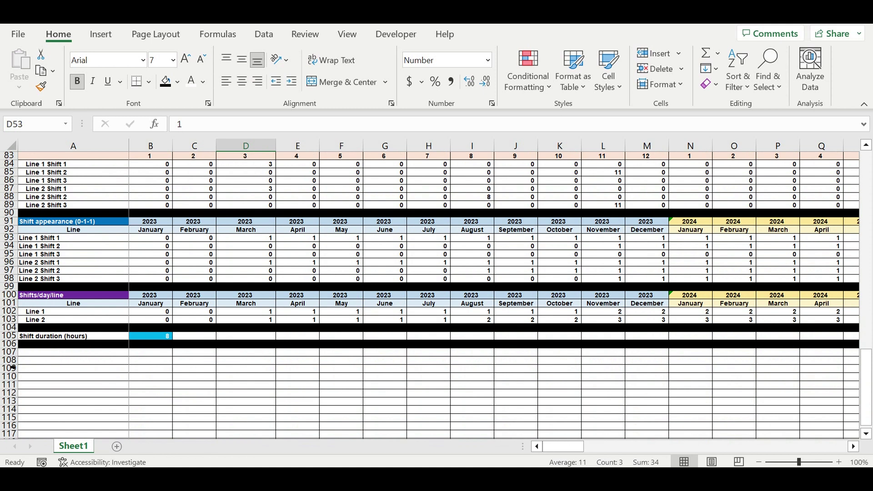
Indent the "Shift duration (hours)" label in A105 by one level
left_click(99, 339)
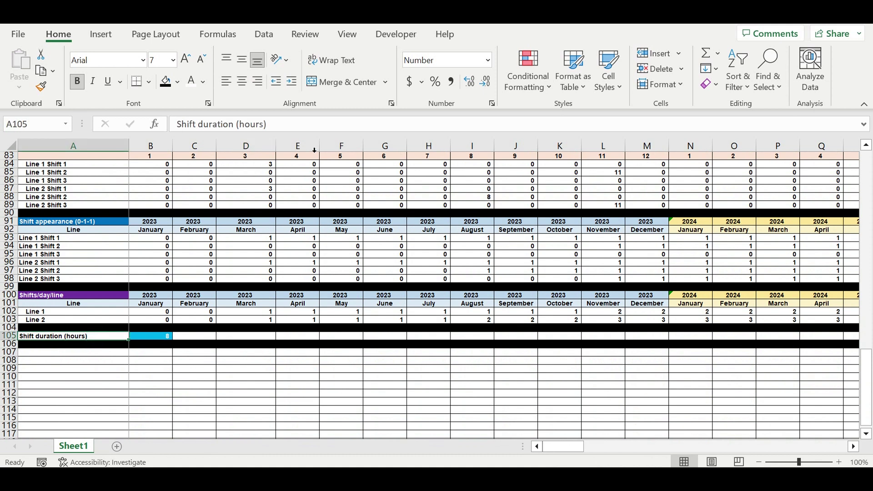
left_click(294, 84)
left_click(209, 393)
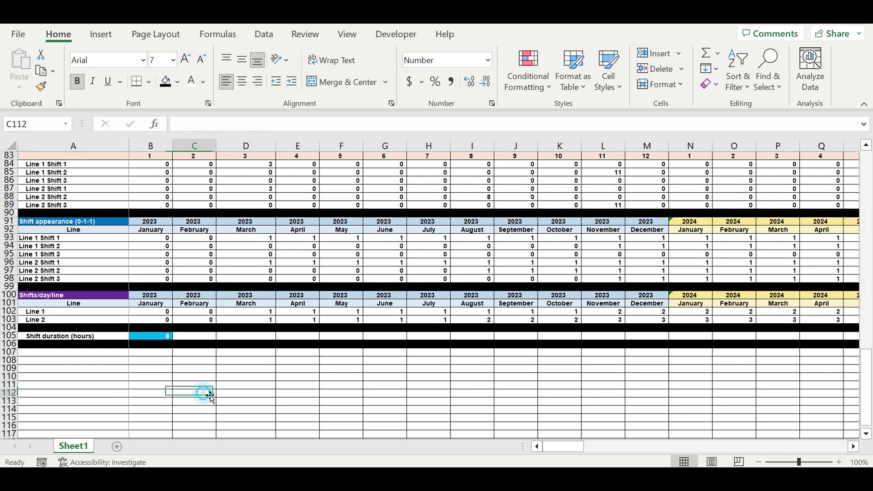
Enter the label "Workdays / month" in A107, below the black separator row
left_click(121, 351)
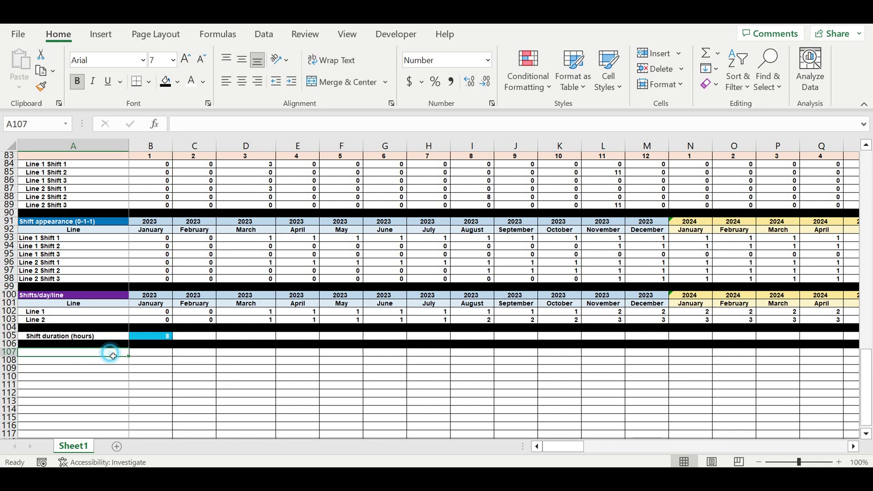
type("Workda")
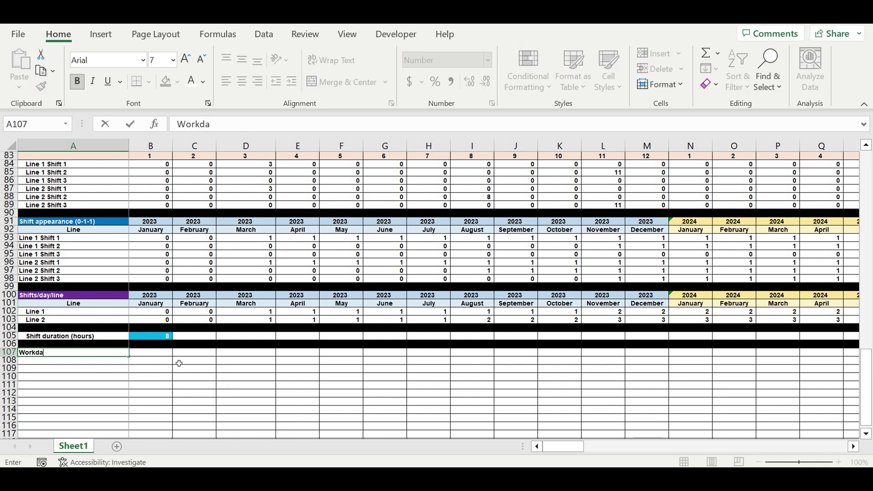
type("ys/month")
left_click(221, 124)
left_click(232, 126)
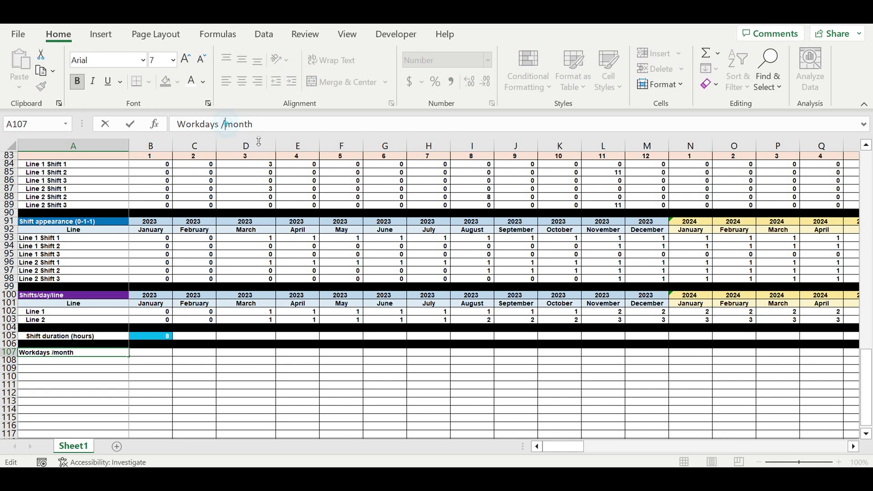
key("Return")
left_click(211, 392)
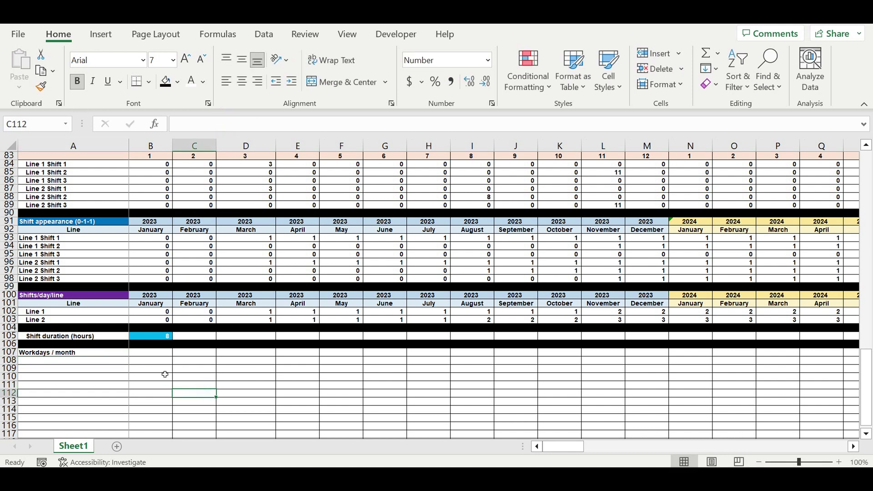
Enter January in B108 and extend the month series across row 108 through December in M108
left_click(160, 362)
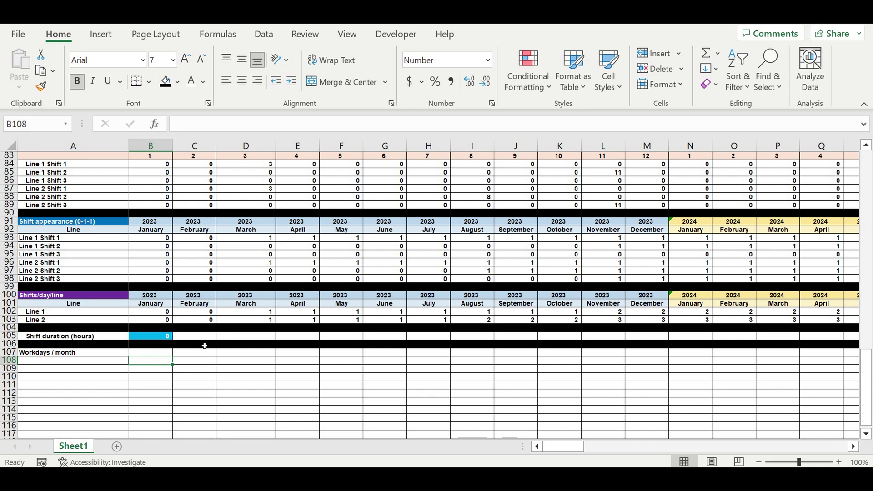
type("Januay")
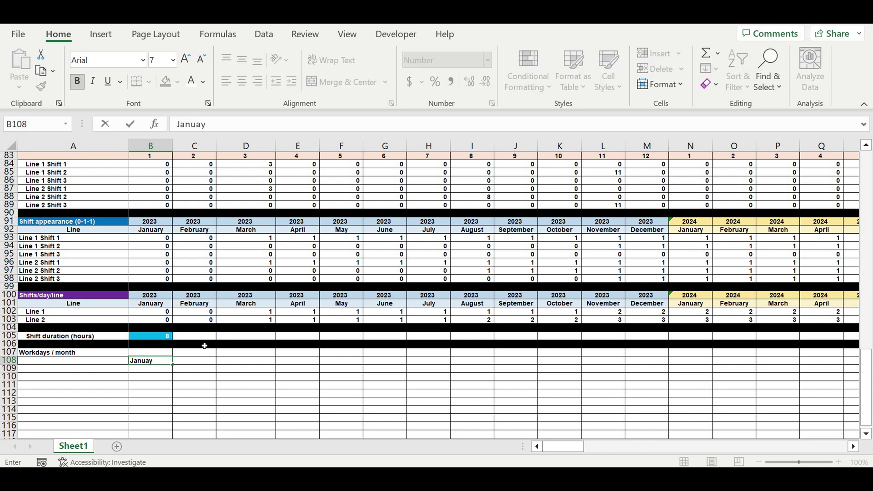
key("Return")
left_click(142, 362)
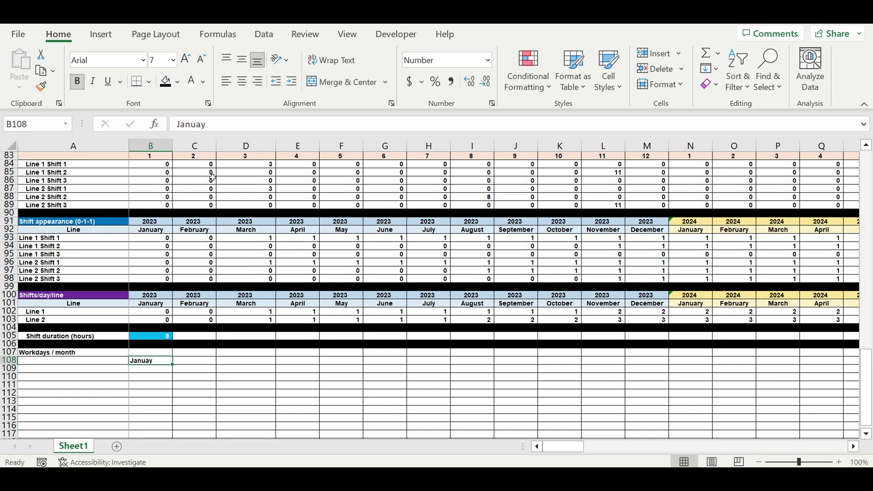
left_click(203, 125)
type("r")
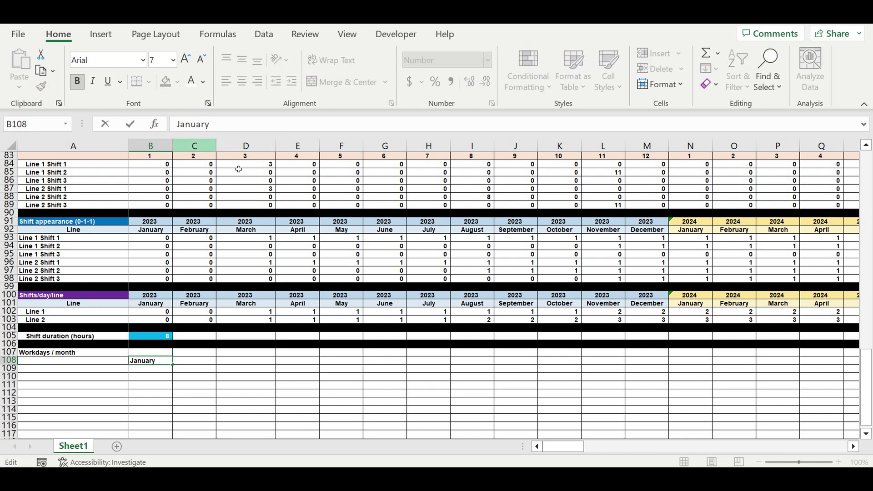
key("Return")
left_click(160, 363)
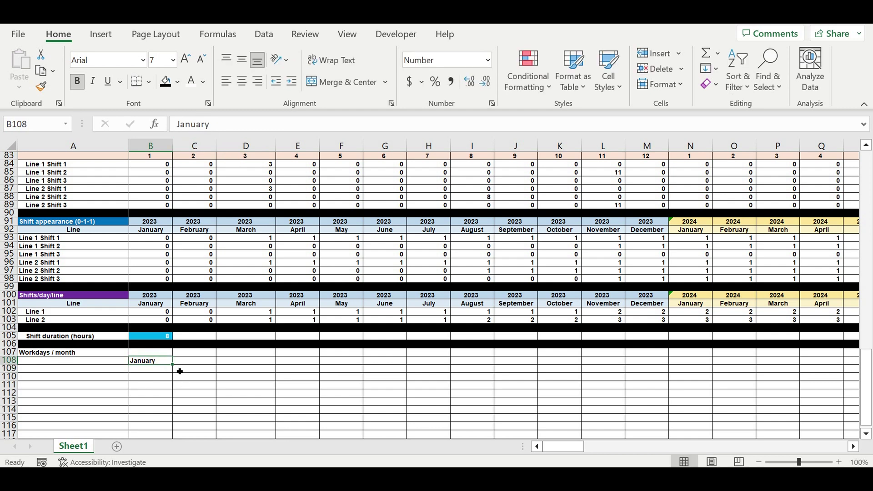
left_click_drag(177, 368, 676, 385)
Center the month headers in B108:M108 and give them the lightest blue theme fill
left_click(242, 82)
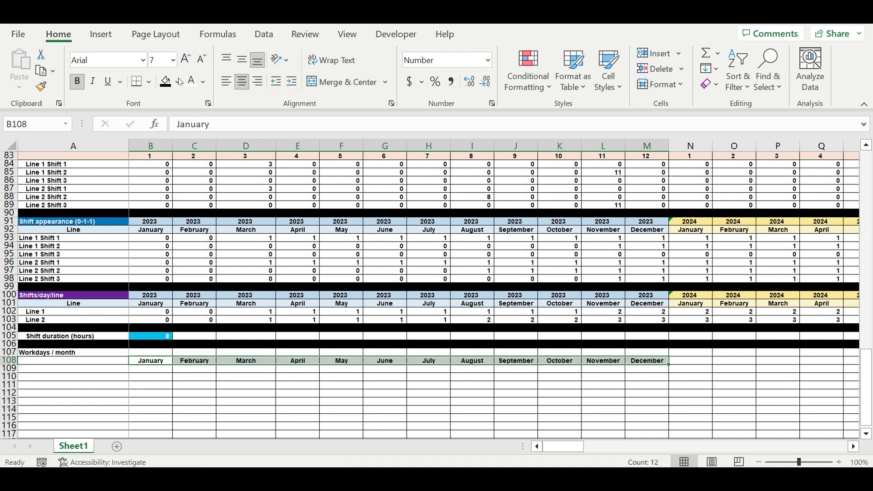
left_click(179, 82)
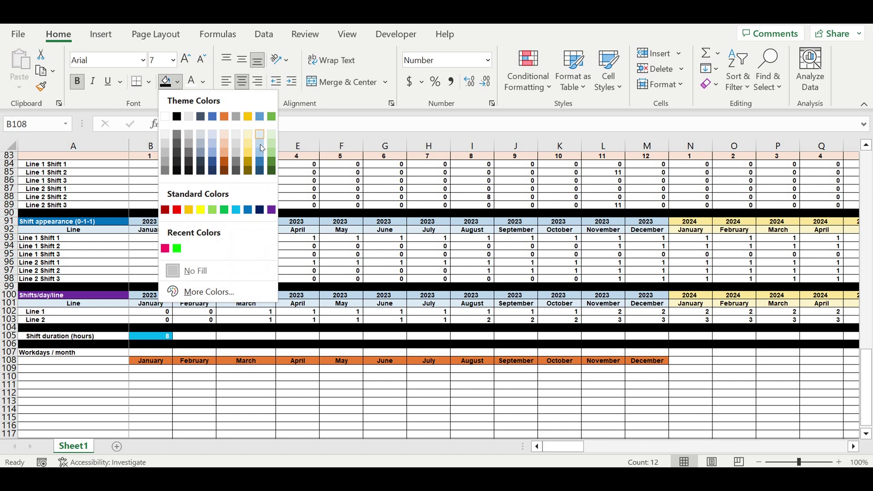
left_click(259, 135)
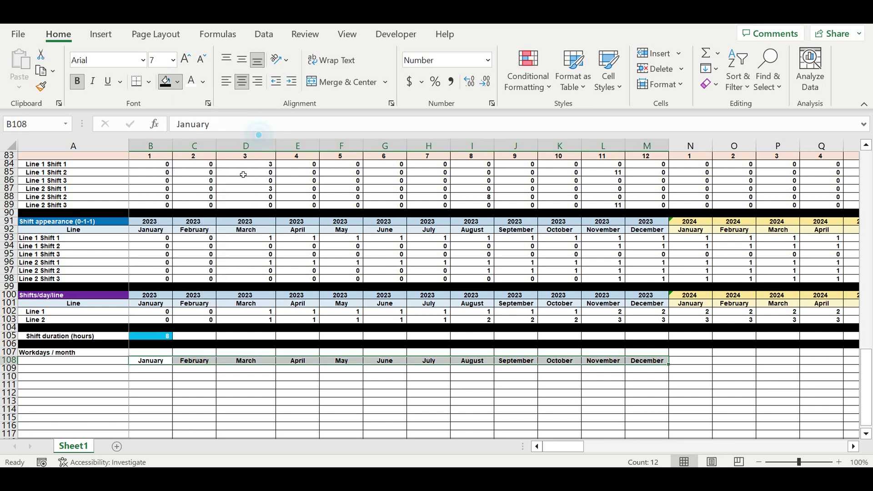
Merge and center B107:M107 above the months and enter the heading "Typical year"
left_click_drag(164, 353, 655, 358)
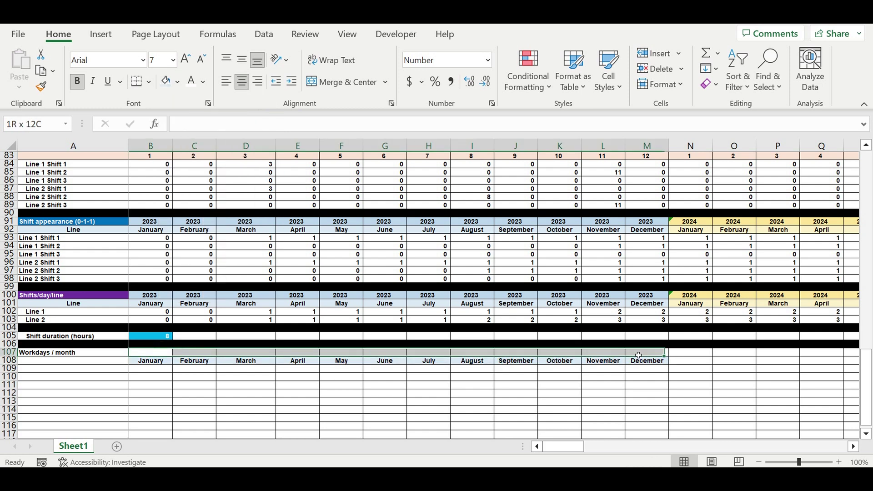
left_click(321, 83)
type("Typical year")
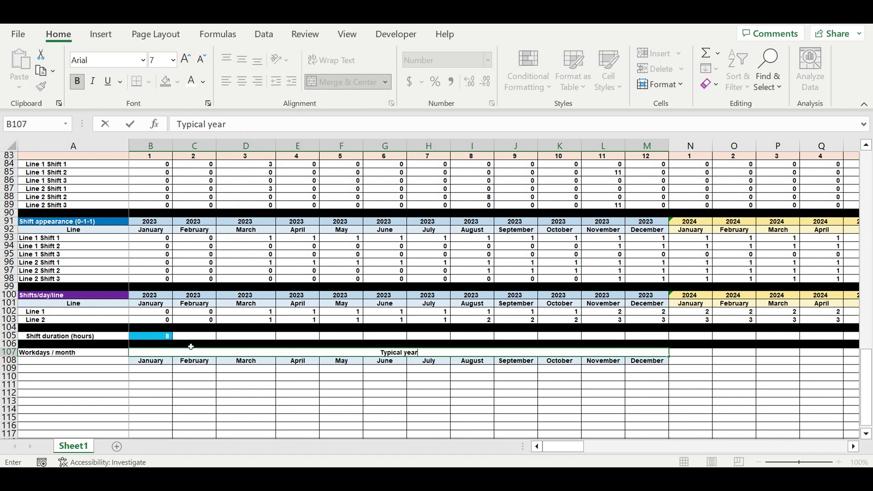
Fill the merged "Typical year" heading with a light blue one shade darker than the month headers
left_click(378, 353)
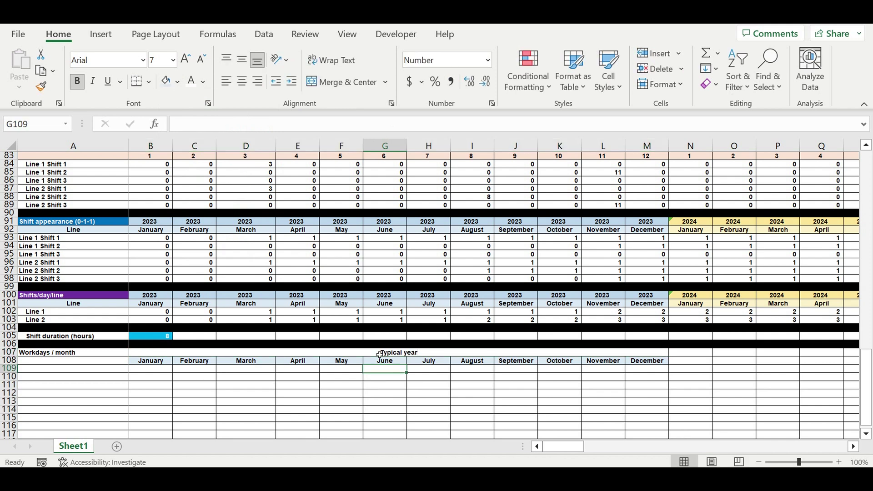
left_click(178, 82)
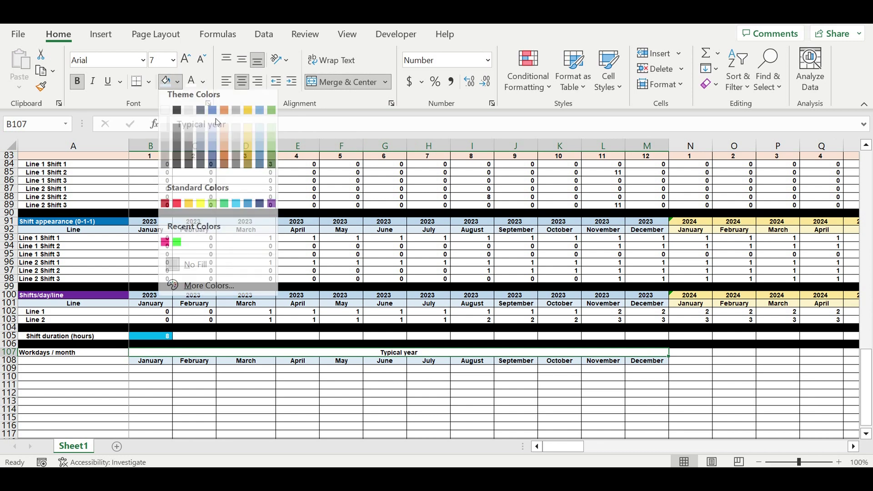
left_click(258, 144)
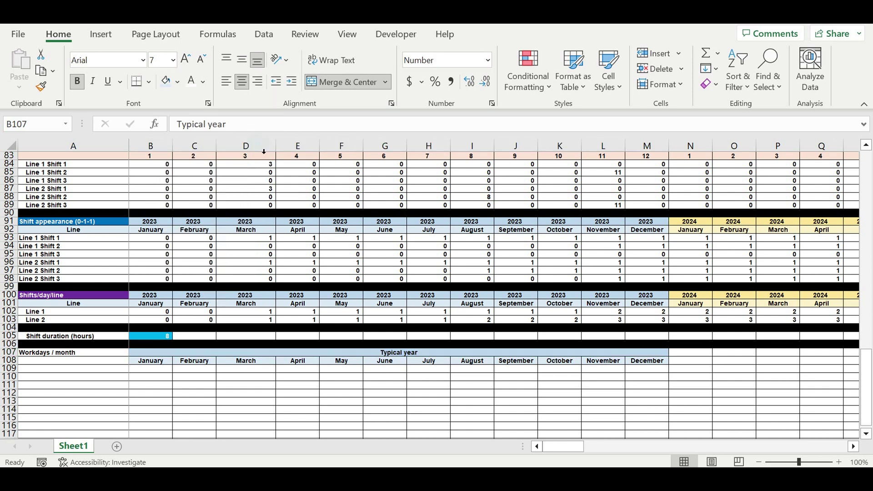
Enter the header "Parameter" in A108, in the same row as the month names
left_click(107, 365)
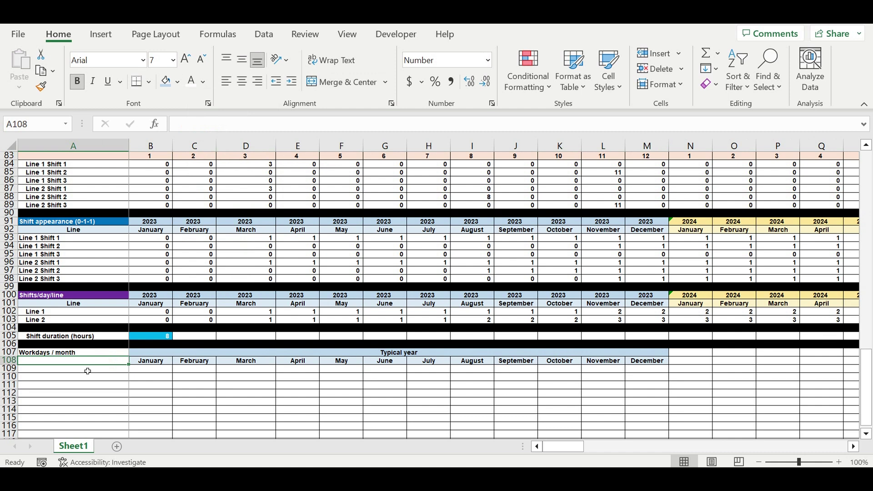
type("Parameter")
key("Return")
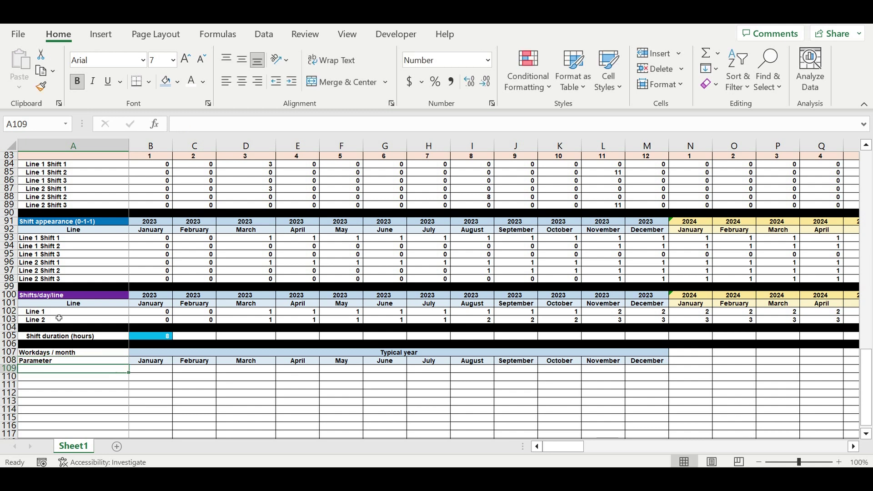
Give the "Parameter" header in A108 the lightest blue theme fill and center it
left_click(65, 362)
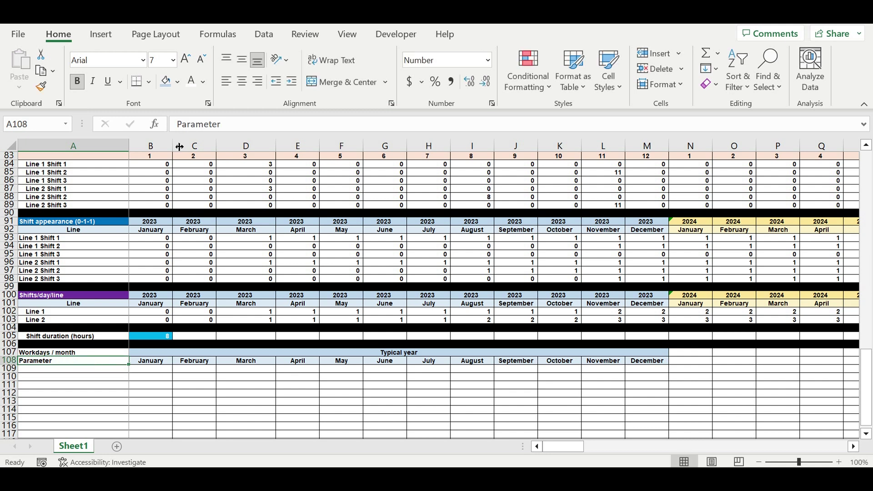
left_click(177, 82)
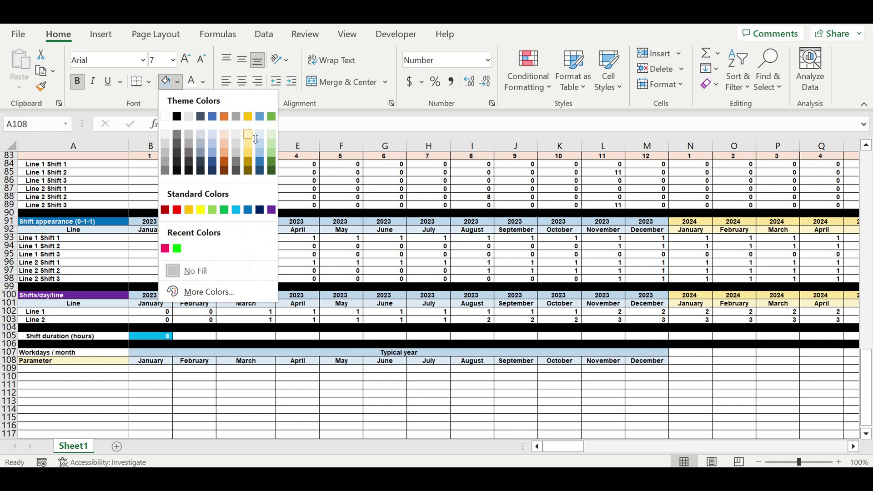
left_click(248, 135)
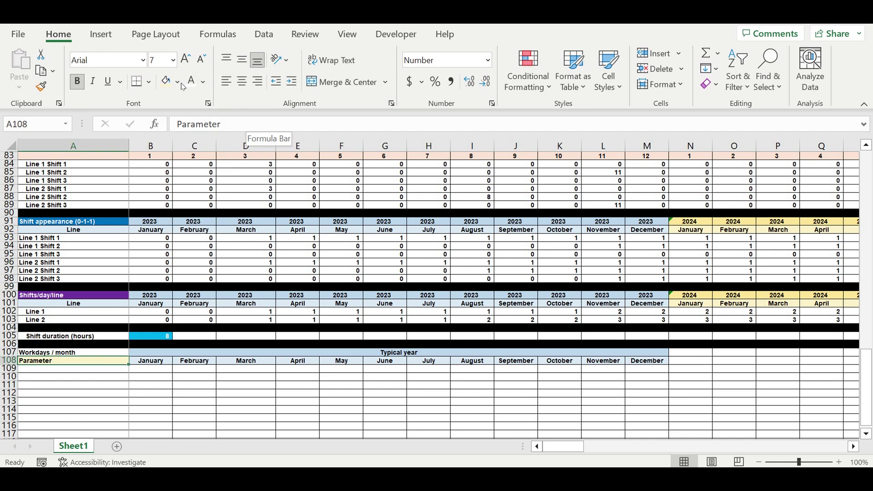
left_click(177, 81)
left_click(256, 132)
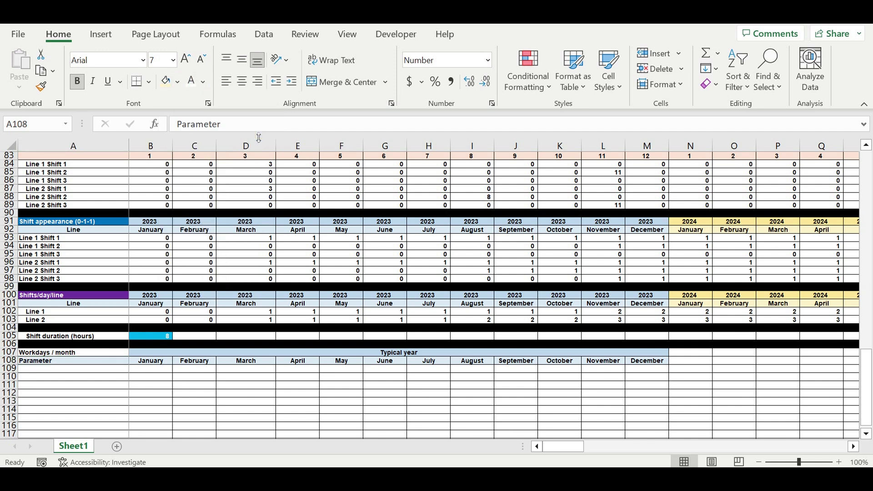
left_click(237, 83)
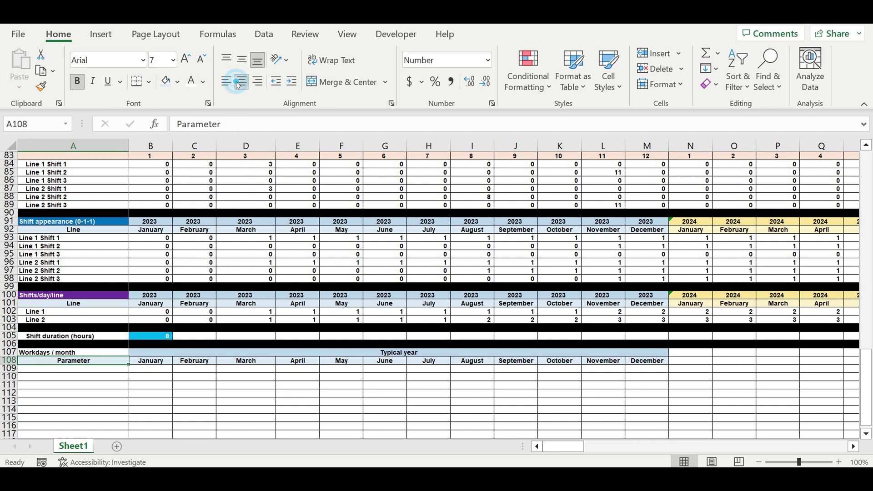
Fill the "Workdays / month" title cell A107 with light orange
left_click(82, 352)
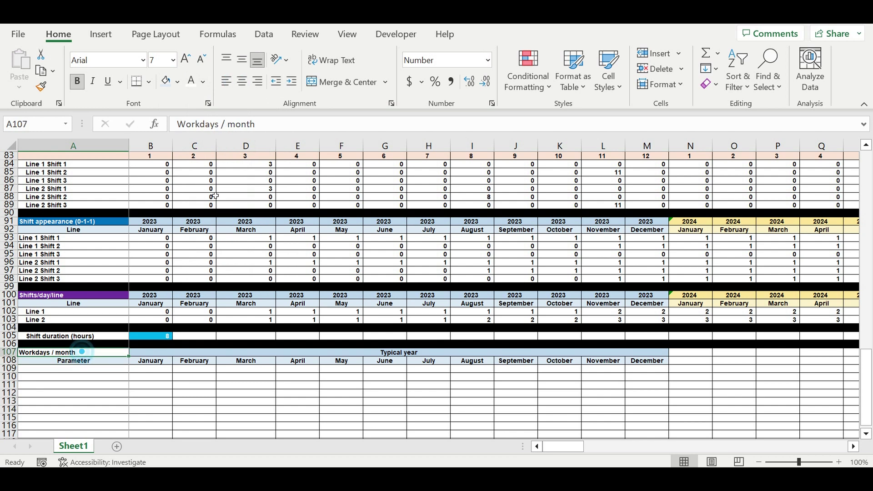
left_click(178, 82)
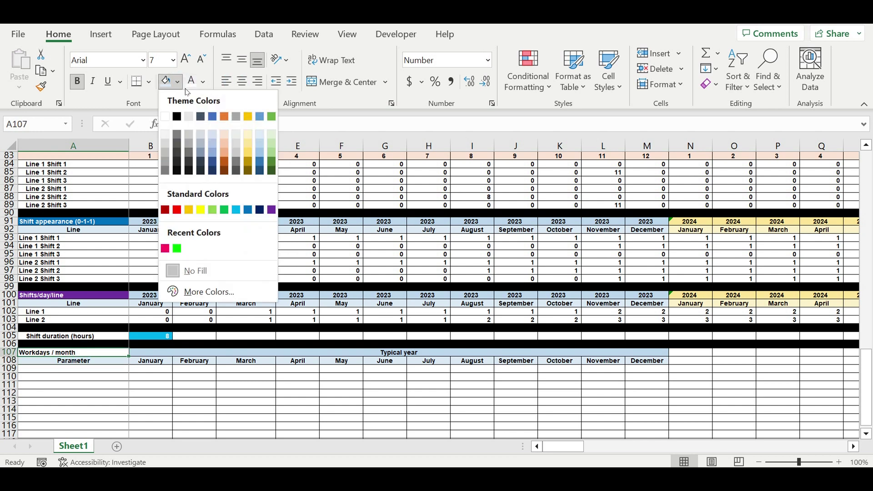
left_click(223, 151)
left_click(117, 392)
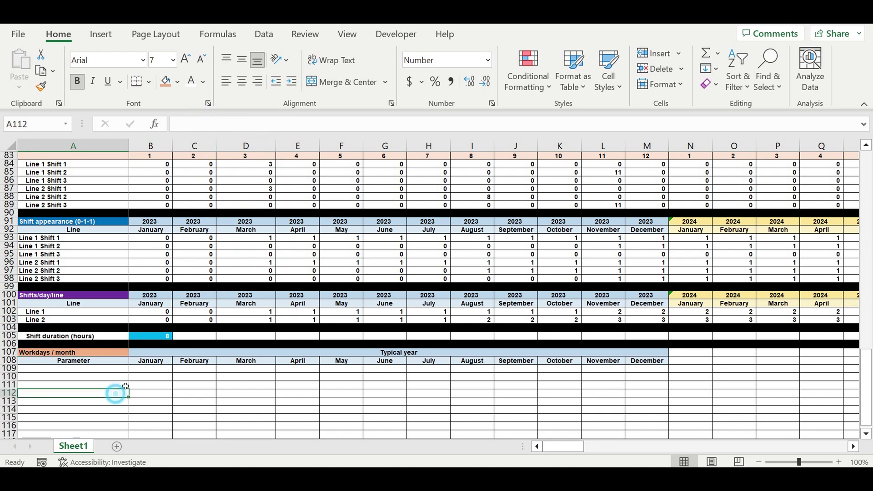
Link A109 to the table title with the formula =A107
left_click(111, 370)
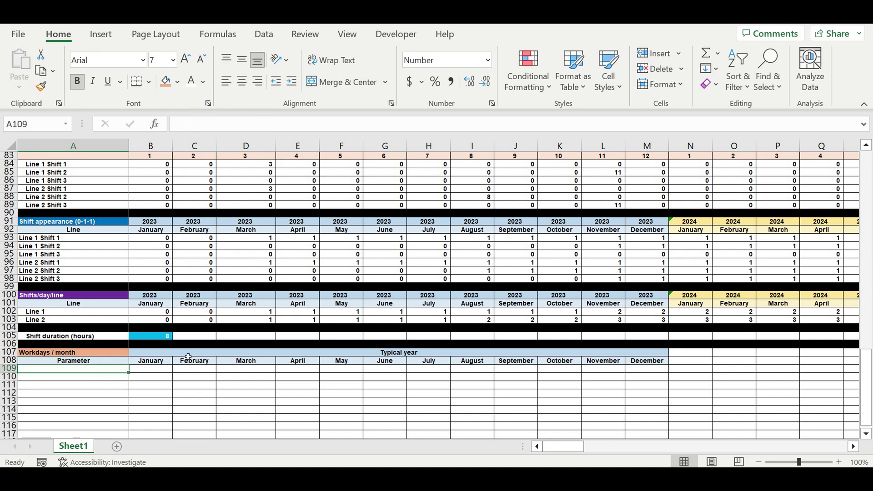
type("=")
left_click(55, 354)
key("Return")
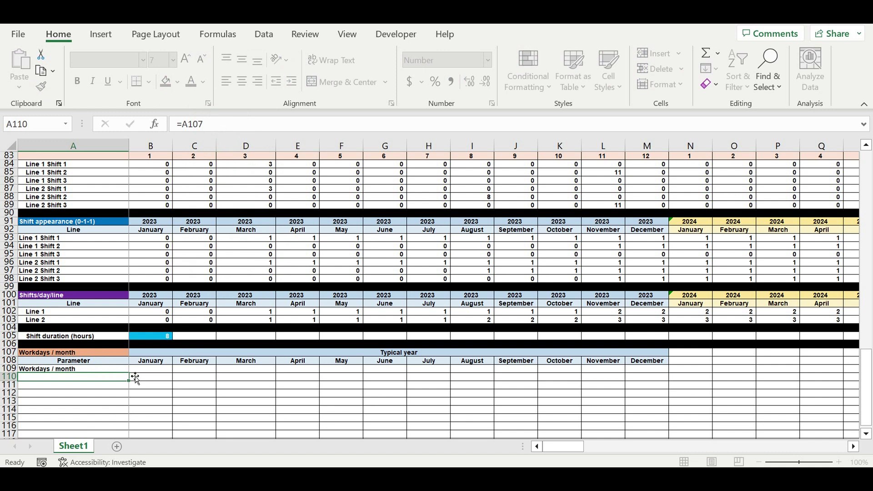
Enter 22 workdays for every month in B109:M109 and format the cells as inputs with light blue fill and white font
left_click(143, 371)
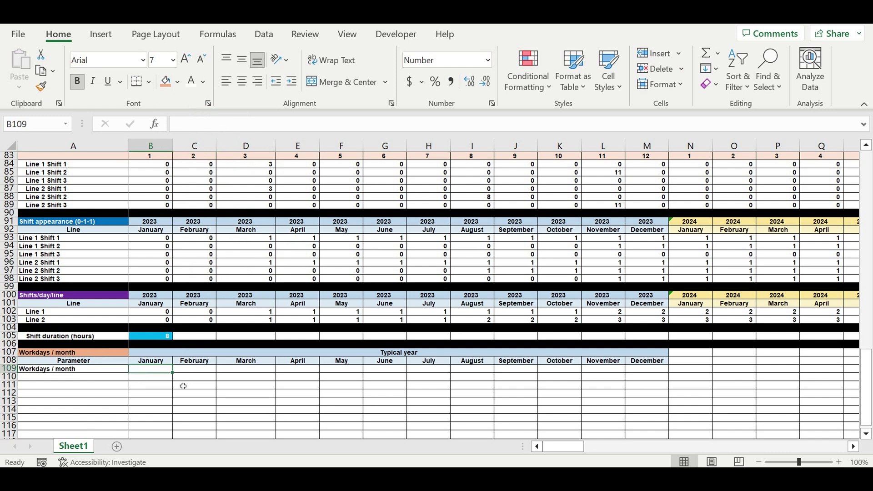
type("22")
left_click(143, 395)
left_click(150, 368)
left_click_drag(173, 372, 664, 387)
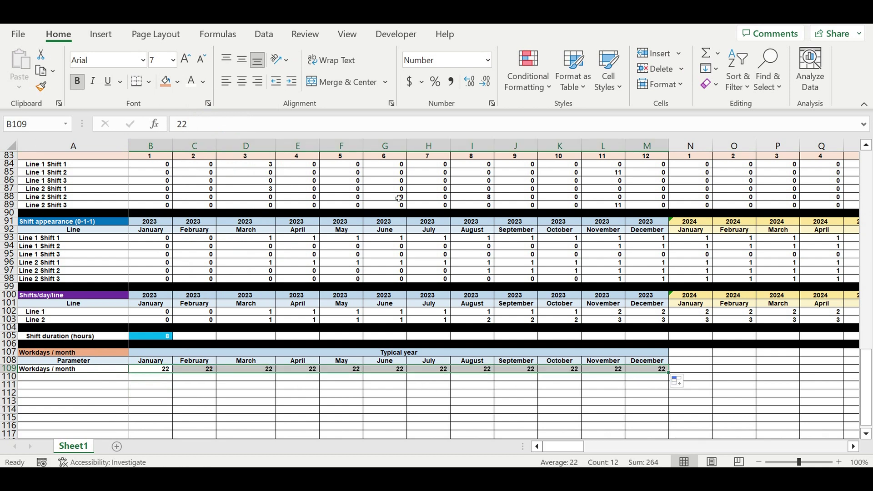
left_click(177, 82)
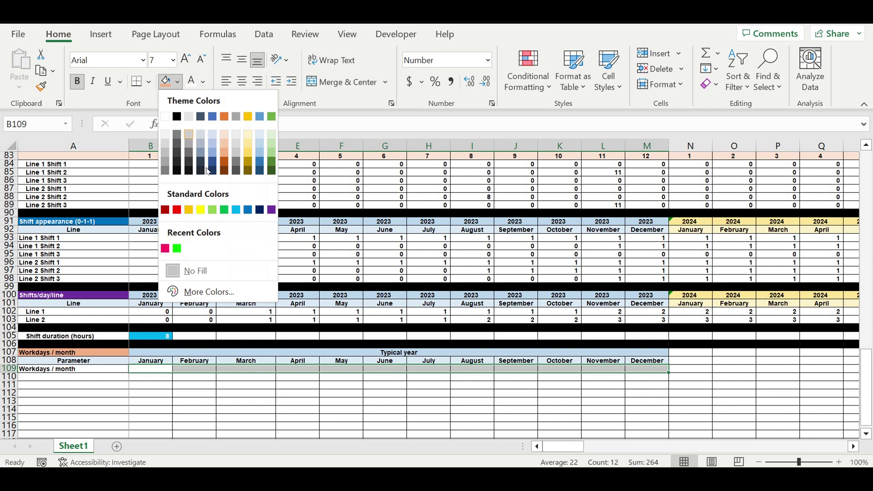
left_click(236, 210)
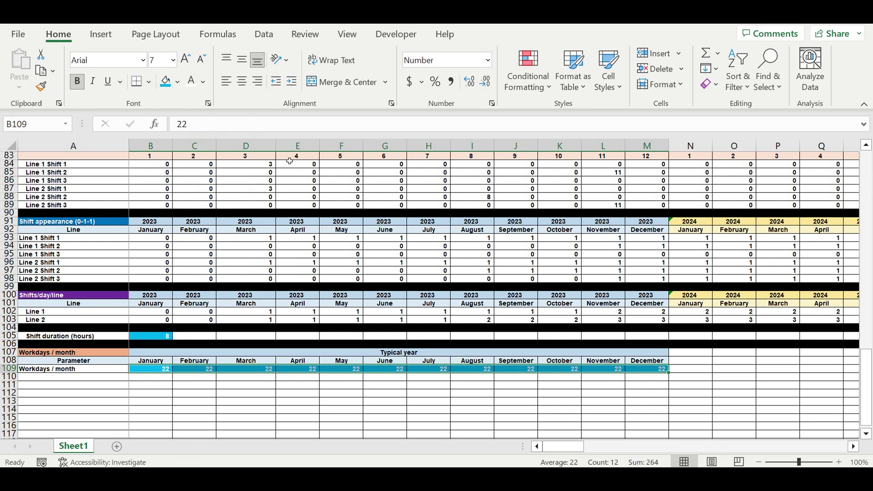
Fill row 110 with black as a separator below the typical-year workdays table
left_click(10, 377)
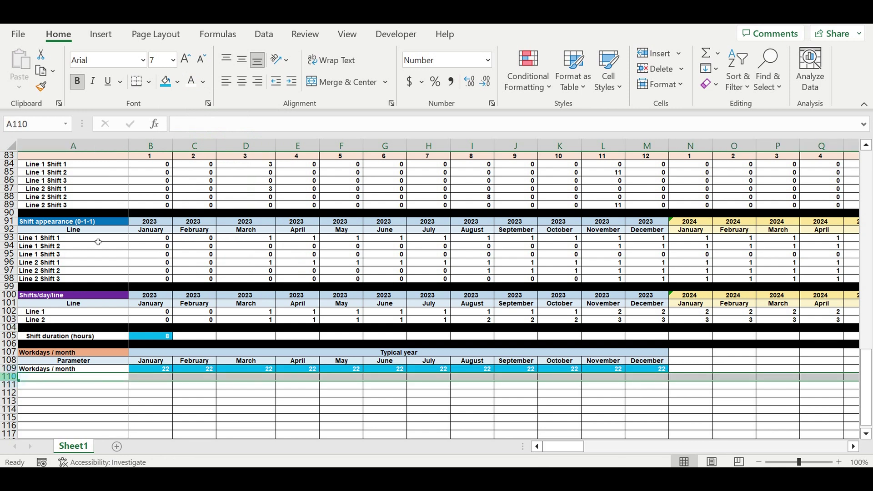
left_click(178, 84)
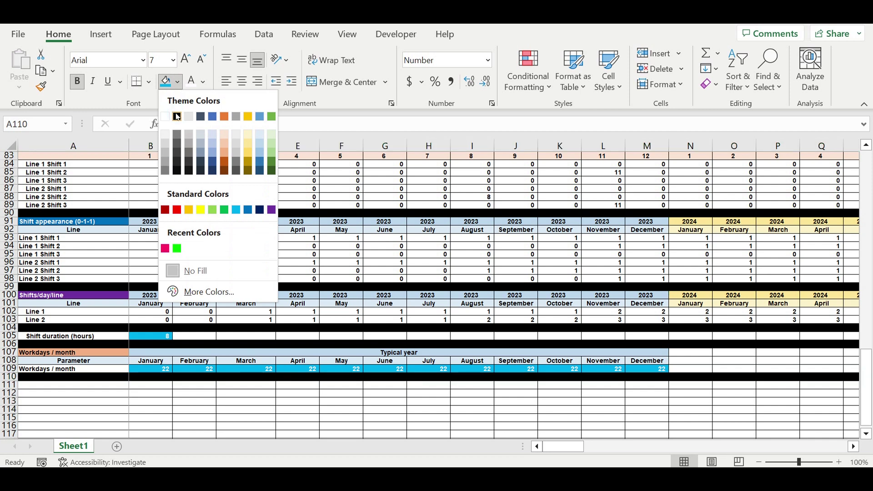
left_click(179, 117)
Increase the indent of the "Workdays / month" label in A109
left_click(83, 371)
left_click(291, 82)
left_click(237, 273)
scroll(243, 277, "down", 2)
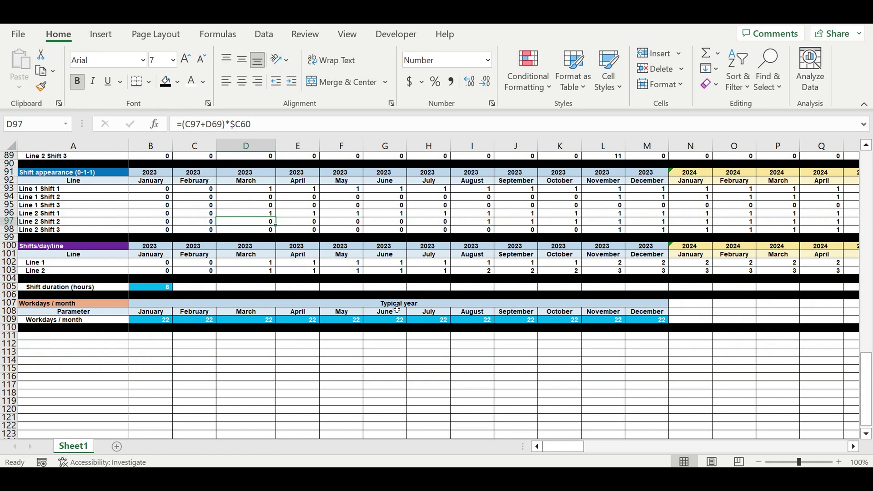
left_click(434, 273)
Copy the Shifts/day/line header rows 100:101 and paste them starting at A111
left_click(9, 247)
left_click_drag(9, 246, 9, 255)
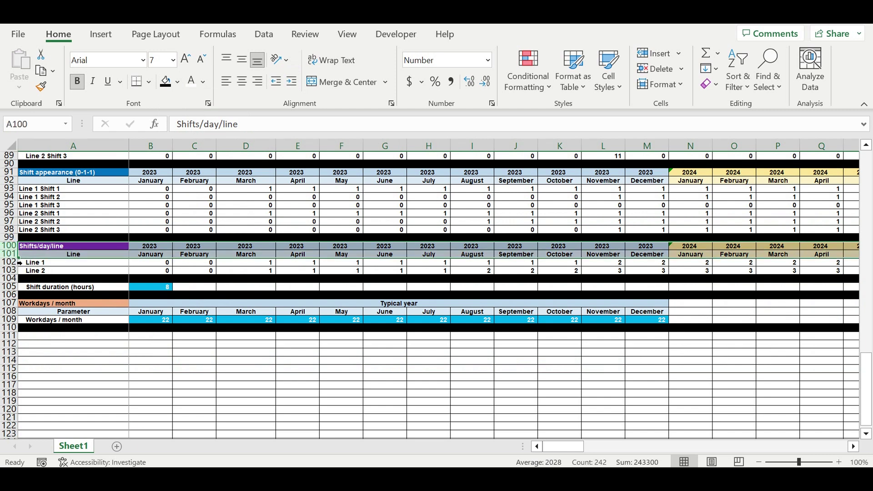
key("ctrl+c")
left_click(89, 338)
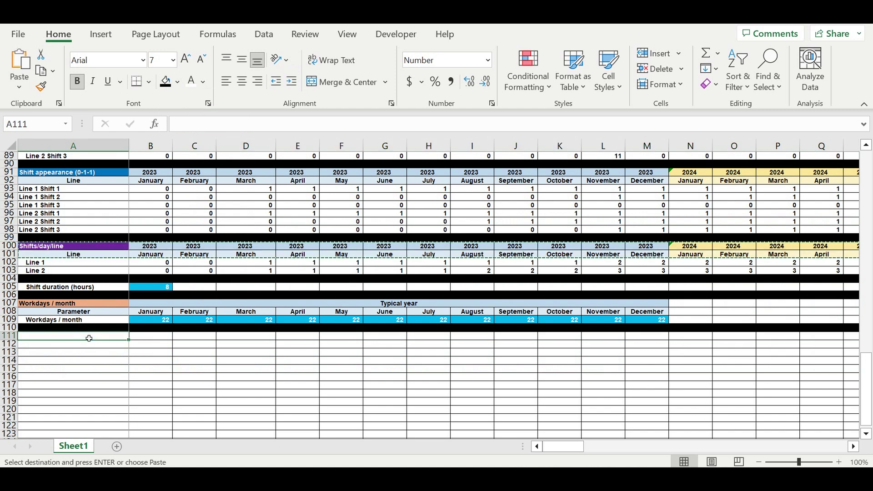
key("ctrl+v")
left_click(110, 369)
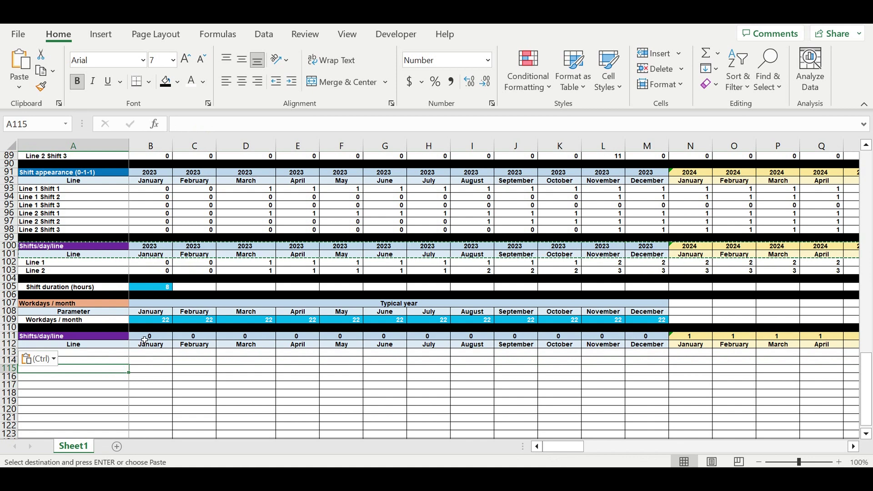
Link the first year header in B111 to the table above with the formula =B100
left_click(145, 337)
type("=")
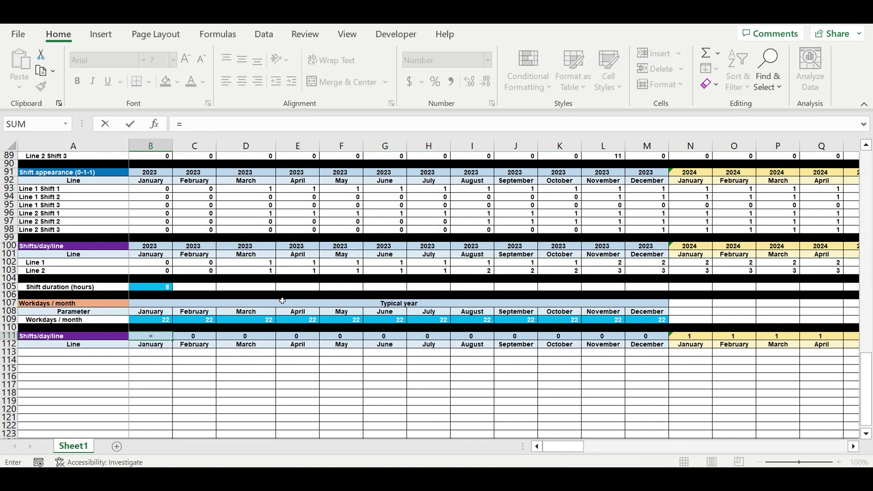
left_click(153, 249)
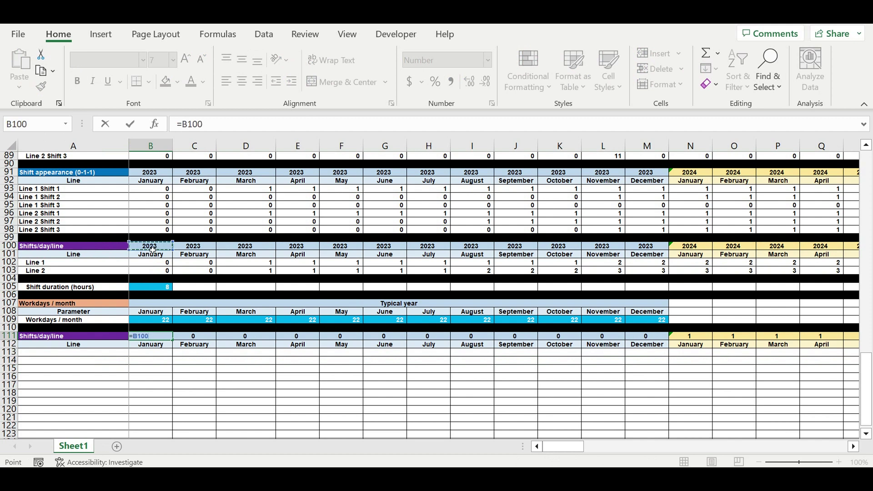
key("Return")
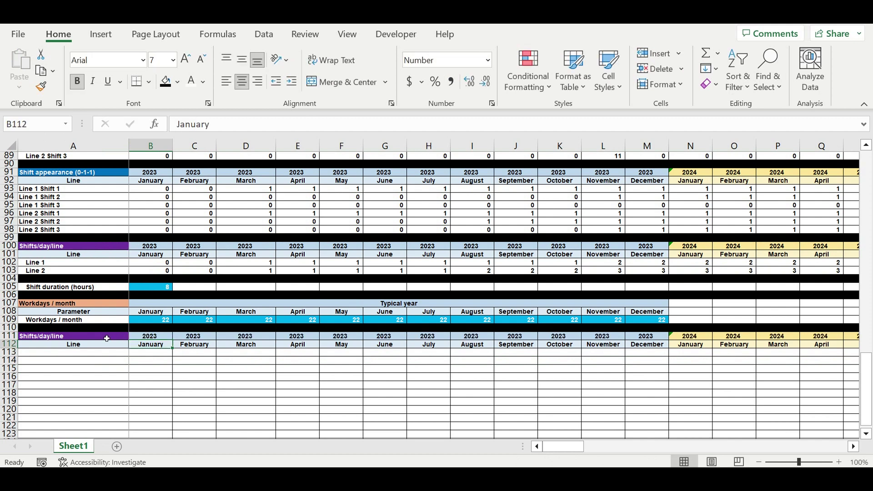
Rename the table title in A111 as "Workdays / month" and fill the cell with dark gold
left_click(107, 339)
type("Workdays")
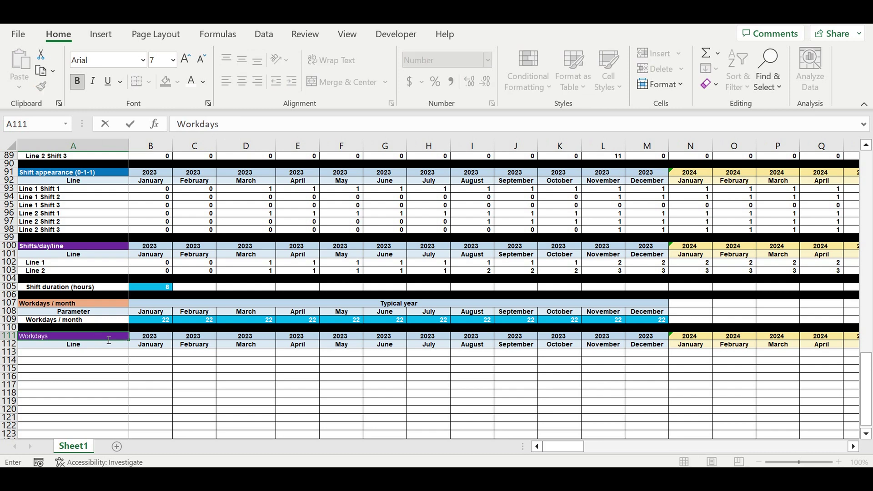
type("/ month")
key("Return")
left_click(104, 336)
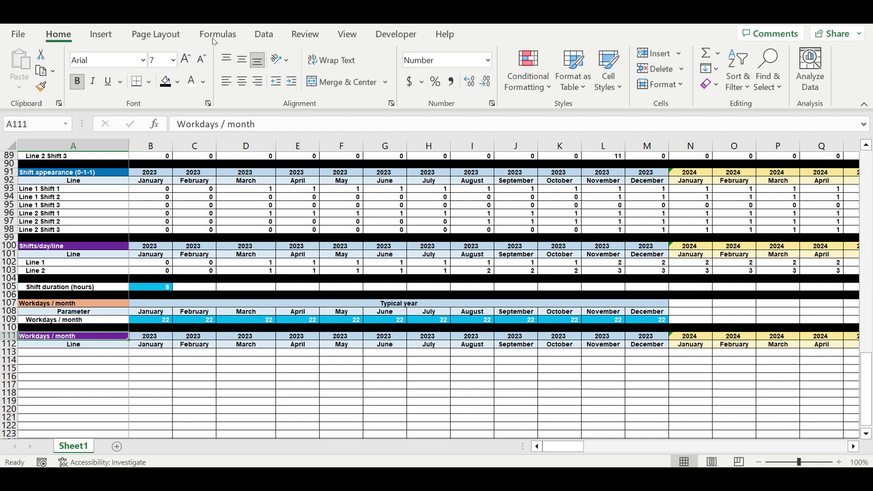
left_click(183, 86)
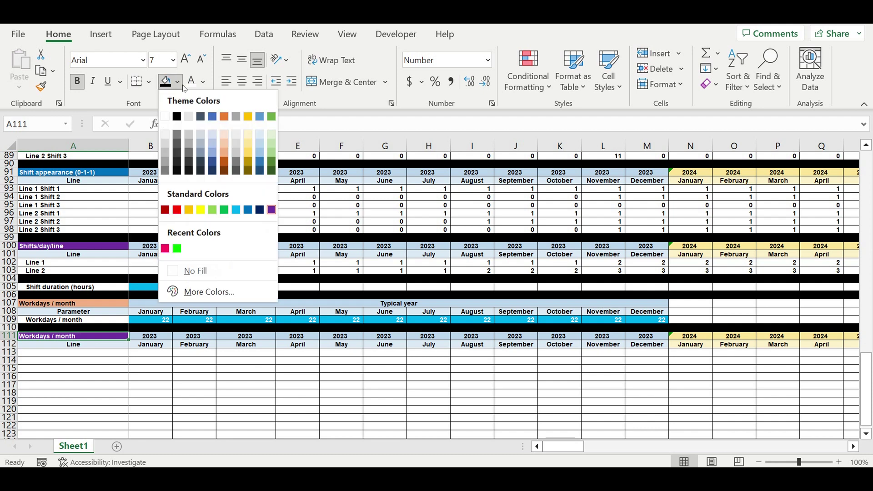
left_click(246, 161)
left_click(149, 393)
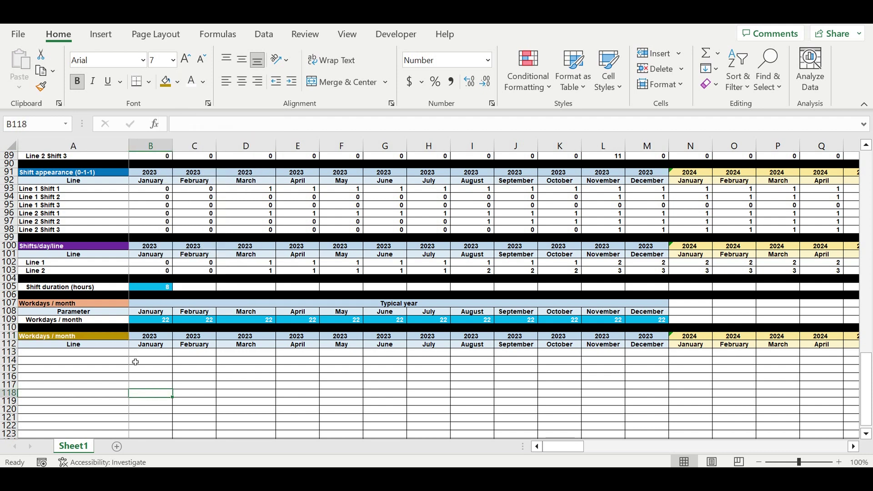
Link A113 to the first line label with =A102 and copy the formula down to A114
left_click(117, 348)
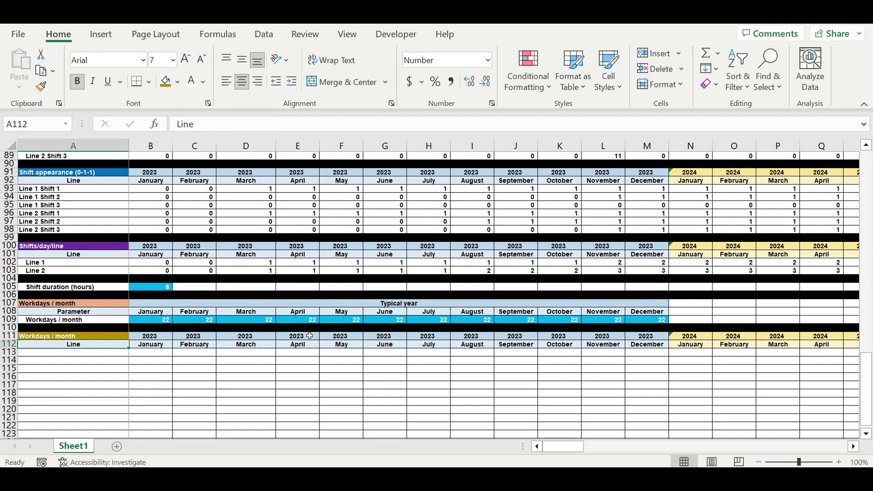
left_click(197, 386)
left_click(104, 353)
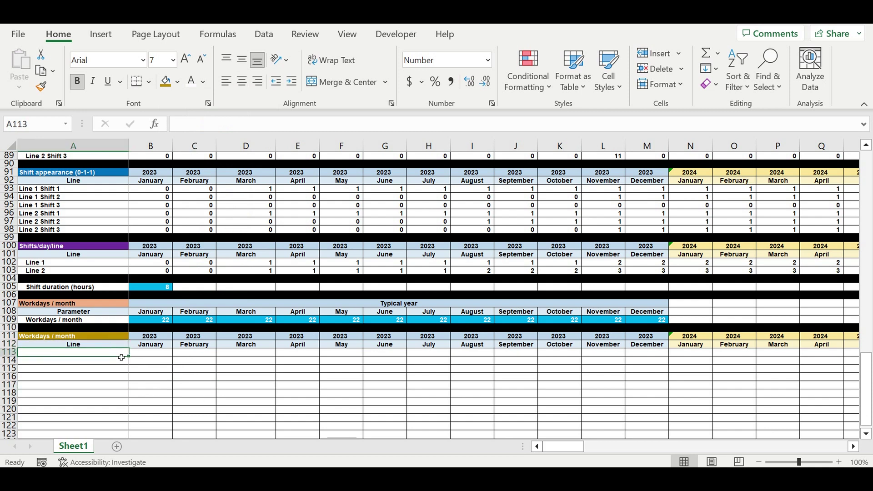
type("=")
left_click(74, 265)
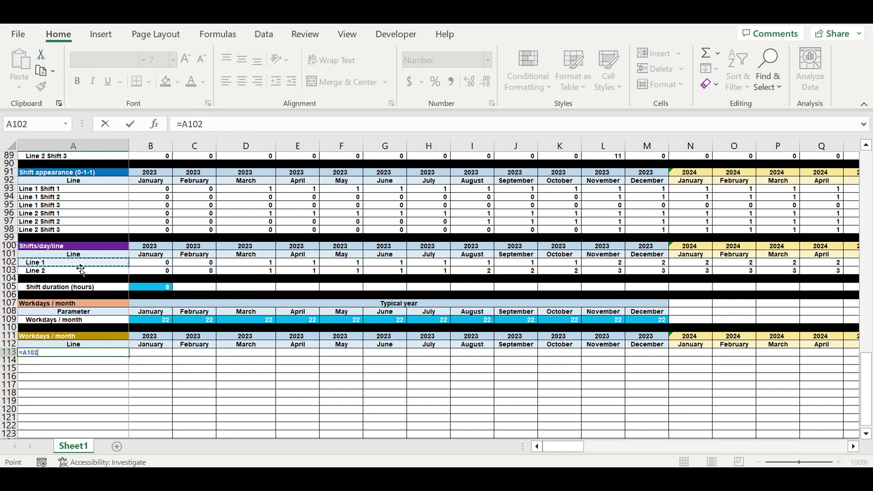
key("Return")
left_click(94, 349)
left_click_drag(129, 356, 128, 365)
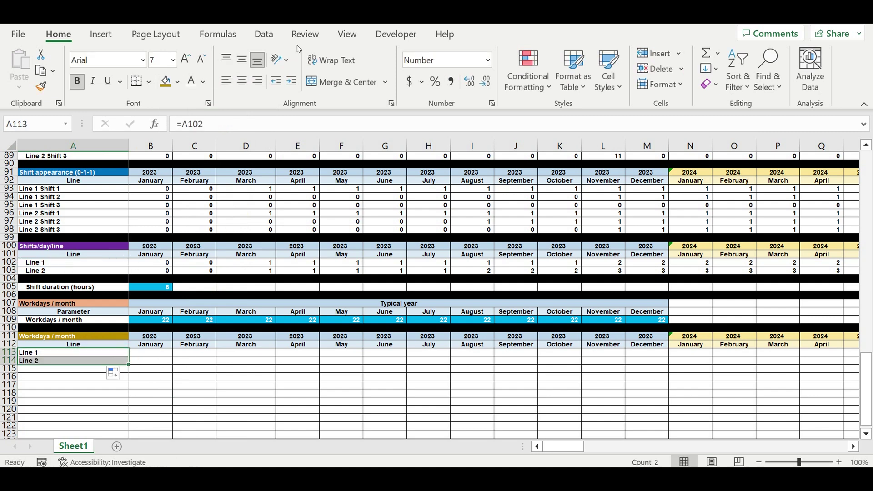
Indent the labels in A113:A114 and fill row 115 with black as a separator
left_click(292, 82)
left_click(14, 369)
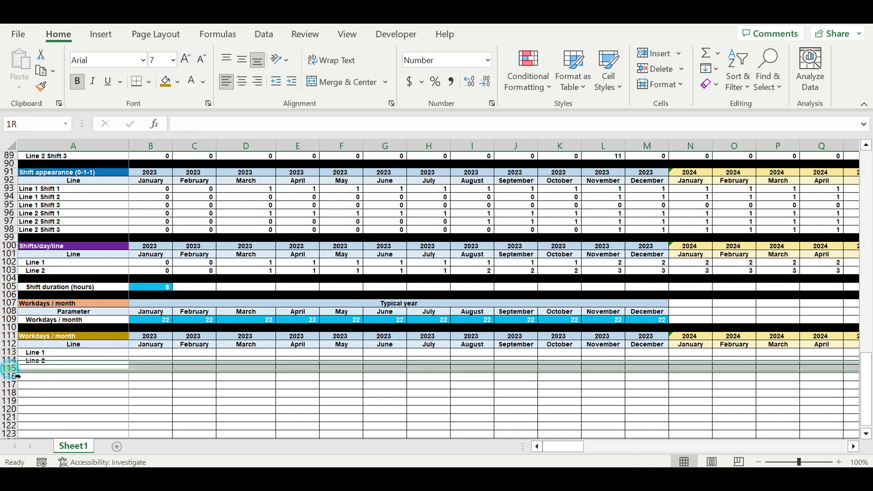
left_click(178, 82)
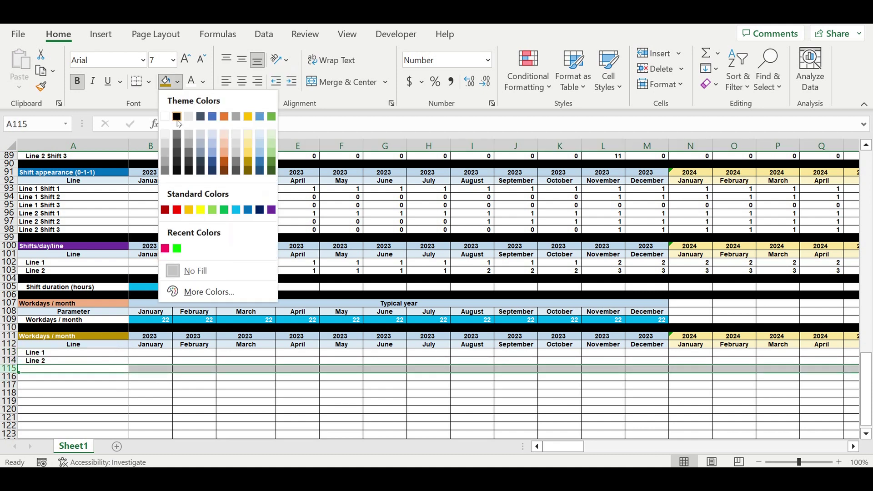
left_click(177, 113)
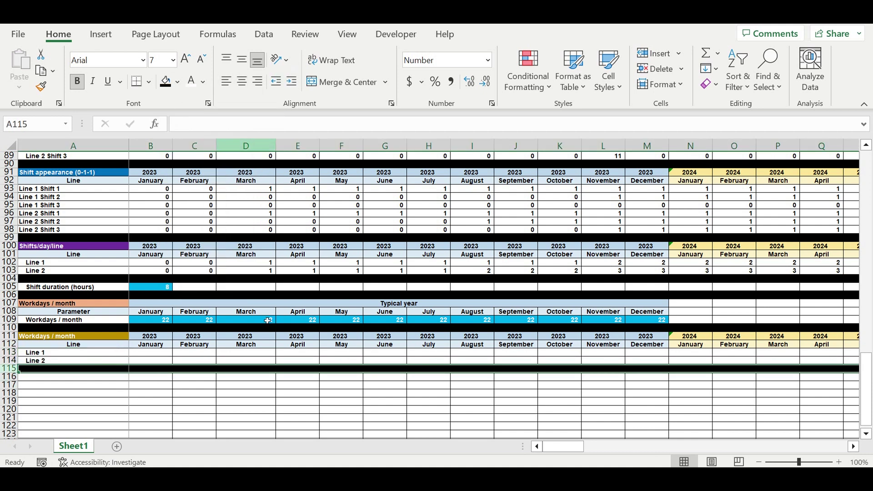
left_click(182, 377)
left_click(141, 354)
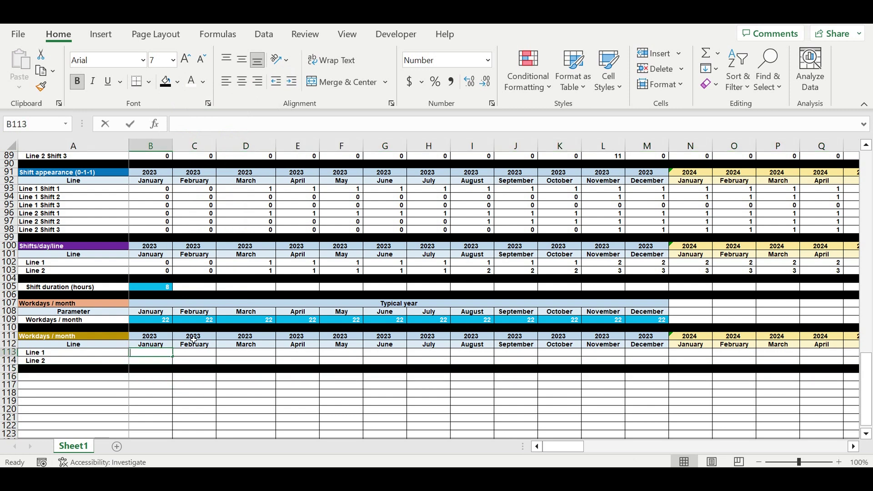
type("=")
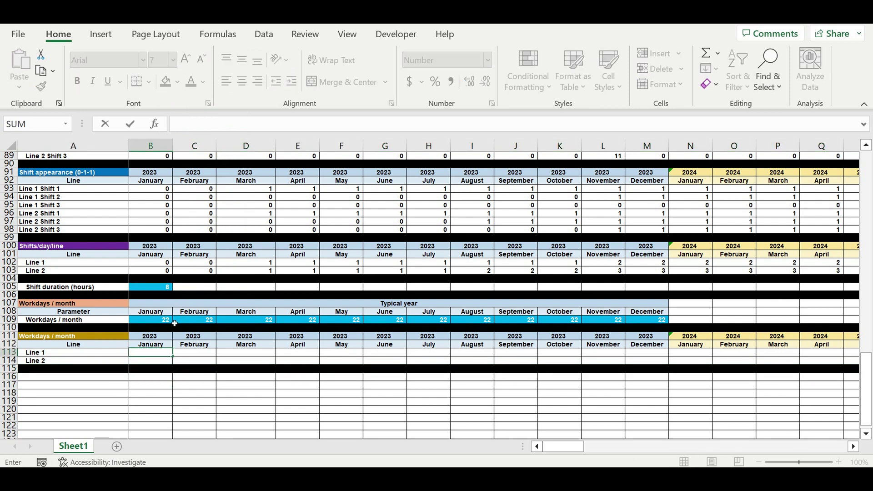
key("Escape")
Delete the Line 2 row 114 from the monthly workdays table
left_click_drag(136, 423, 136, 417)
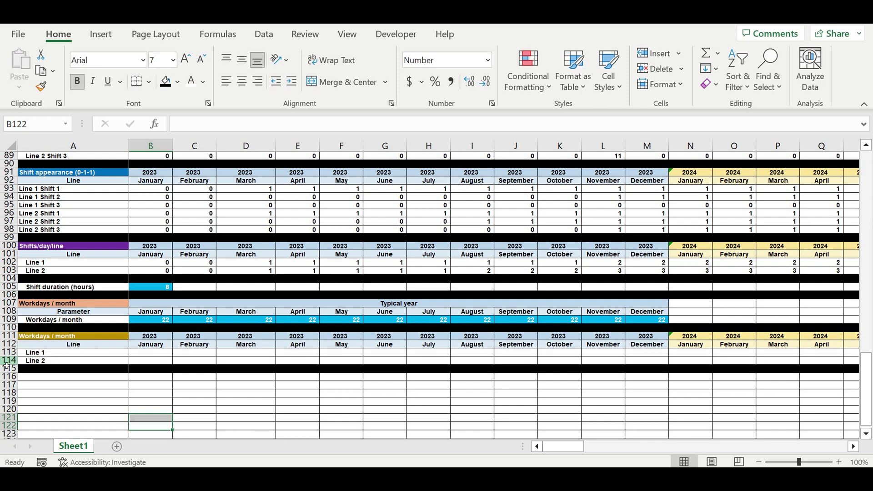
right_click(6, 362)
left_click(53, 229)
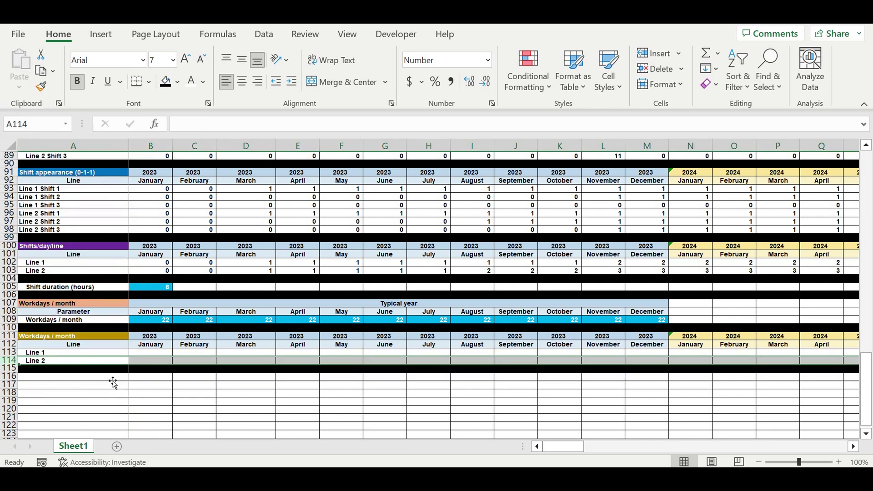
left_click(91, 384)
Link the row label in A113 to the table title with the formula =A111
left_click(64, 355)
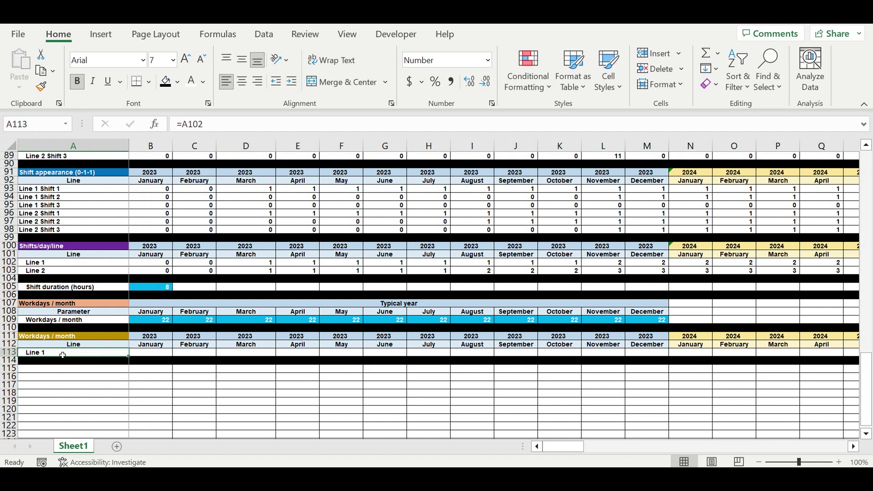
type("=")
left_click(68, 336)
key("Return")
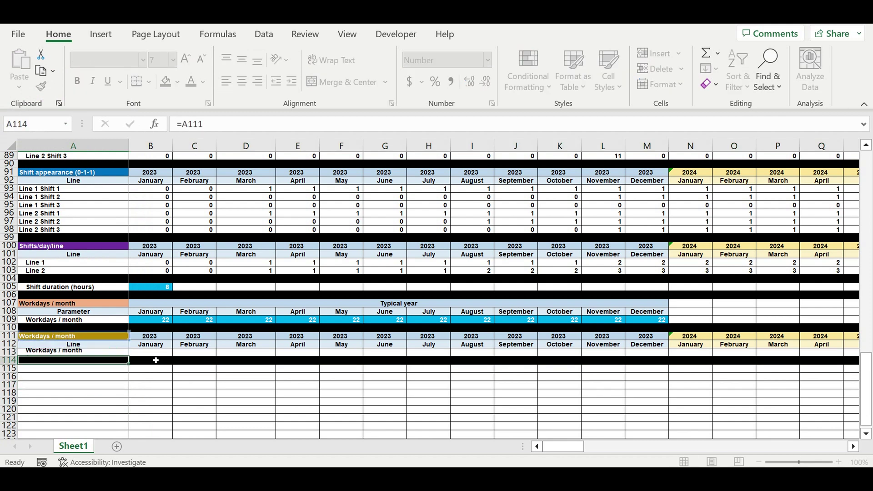
Link B113 to the typical-year January workdays with =B109 and fill the formula across to December 2023 in M113
left_click(152, 352)
type("=")
left_click(152, 319)
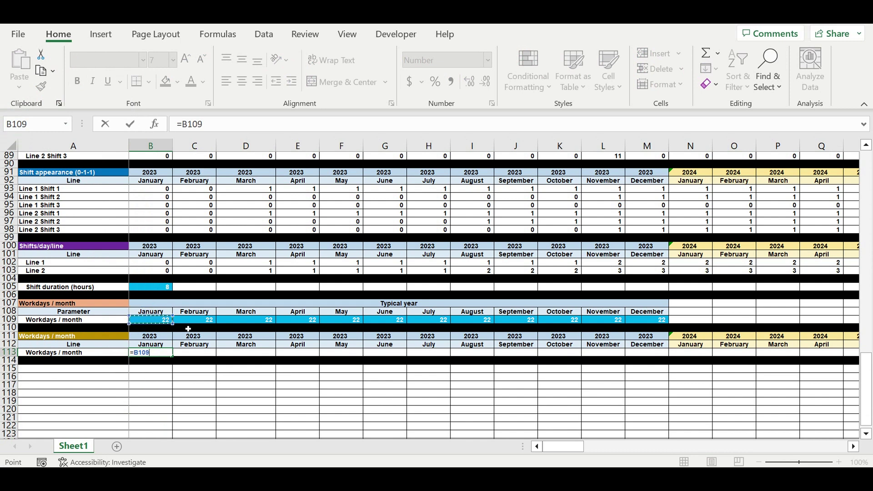
key("Return")
left_click(161, 354)
left_click_drag(172, 356, 665, 386)
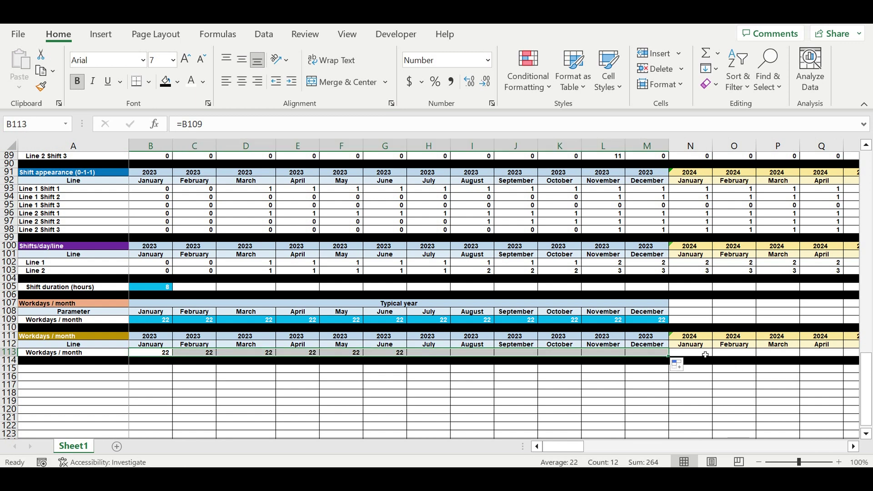
Enter =B113 in N113 for January 2024 and fill the formula across to December 2032 in DQ113
left_click(691, 353)
type("=")
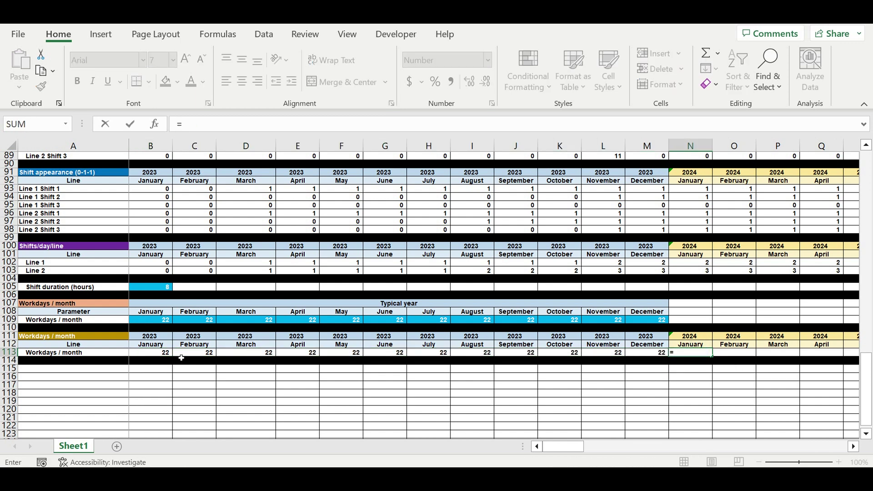
left_click(157, 356)
key("Return")
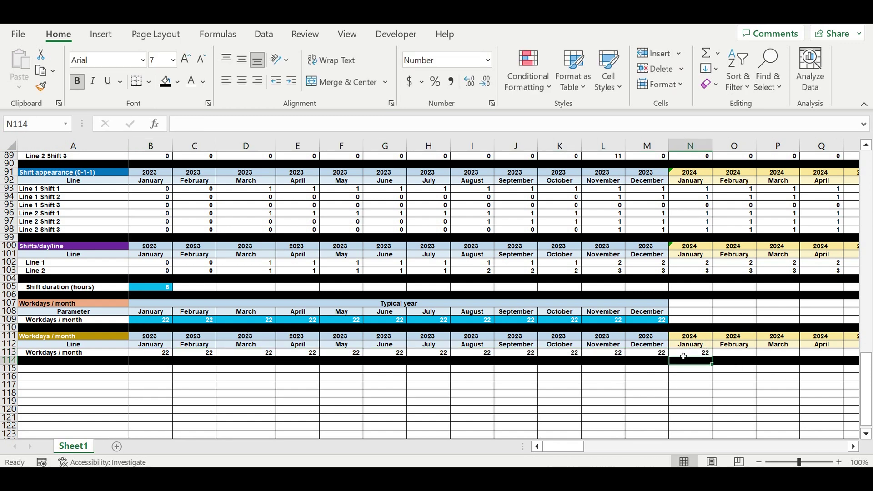
left_click(690, 353)
left_click_drag(712, 357, 792, 369)
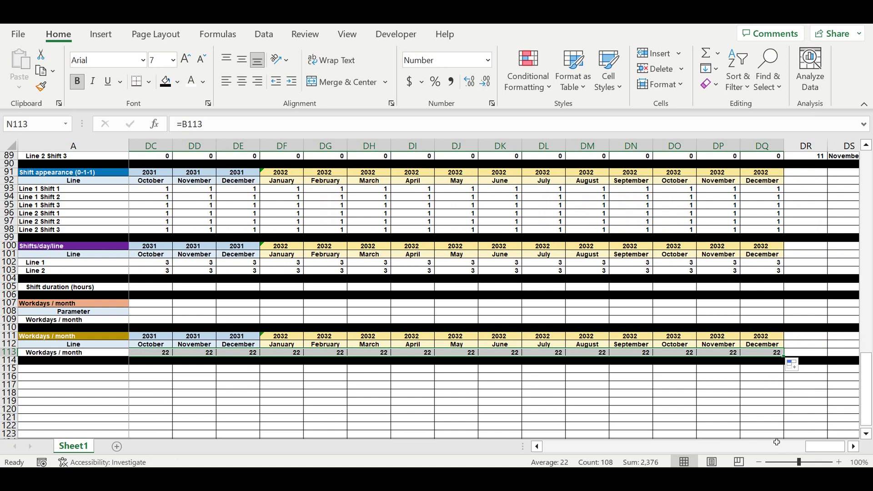
left_click_drag(826, 451, 564, 447)
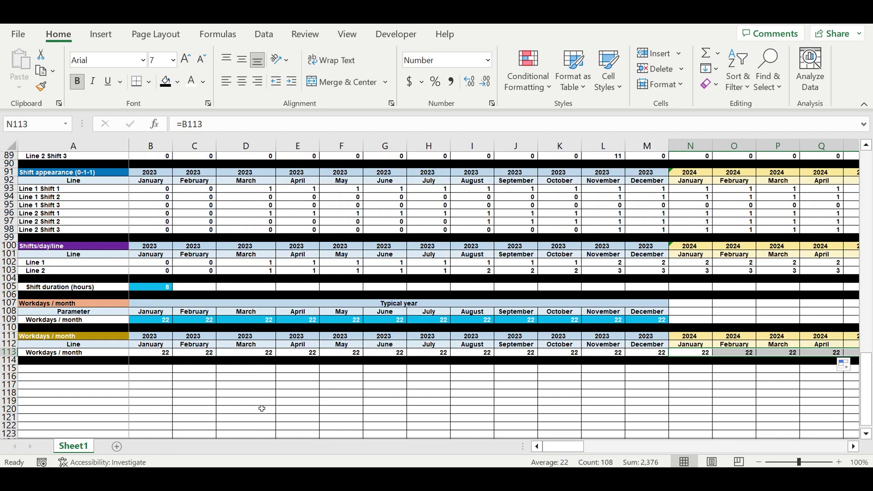
left_click(261, 402)
Copy the Workdays / month header rows 111:112 and paste them starting at A115
left_click_drag(10, 336, 14, 344)
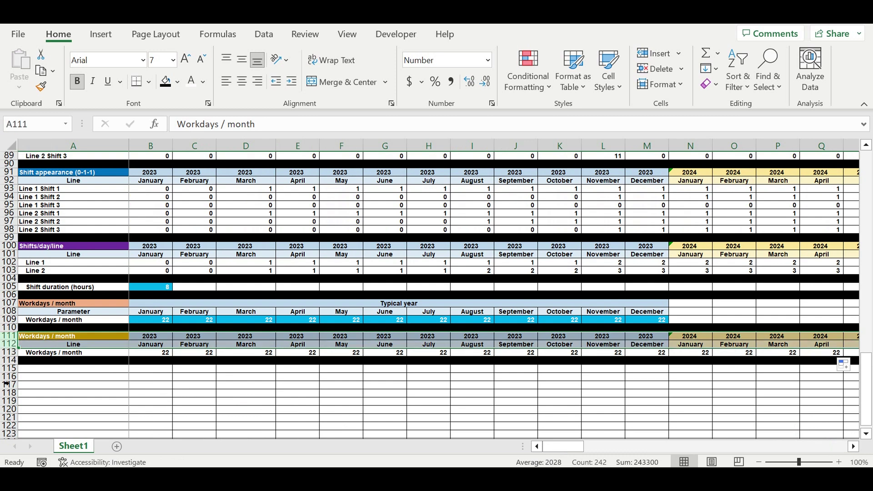
key("ctrl+c")
left_click(64, 369)
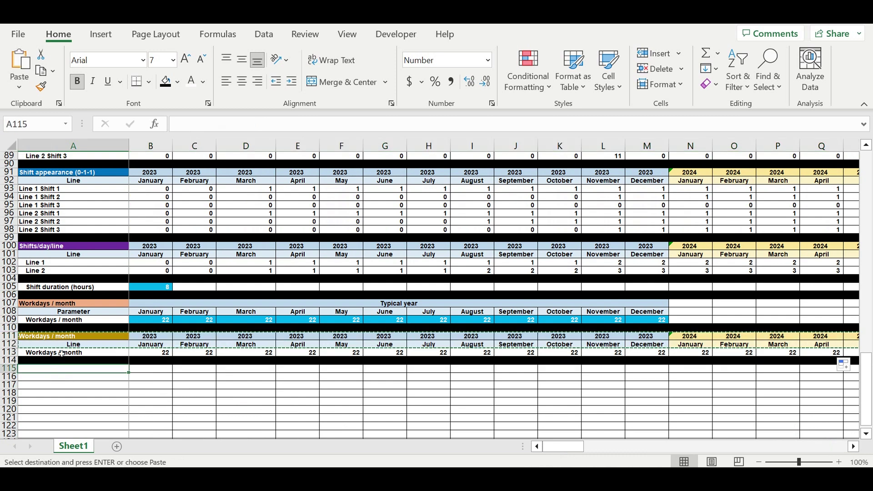
key("ctrl+v")
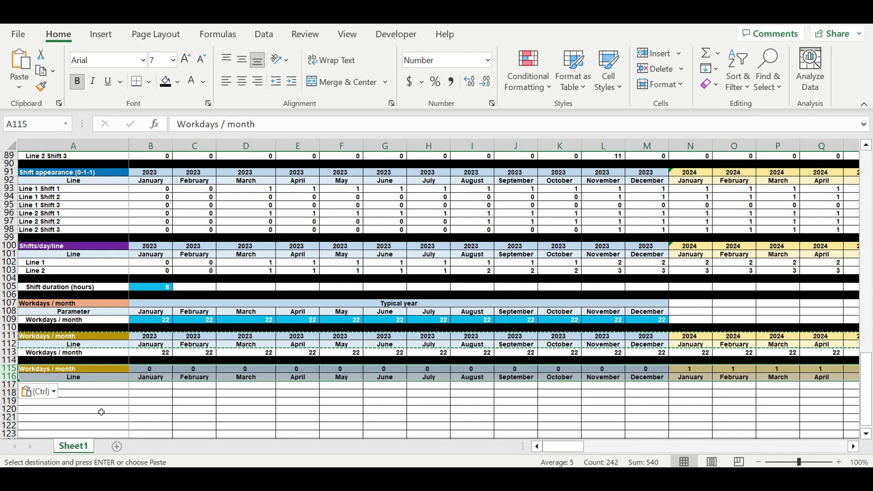
Retitle the copied table in A115 as "Workig hours (hours/line/month)" and give the title cell a darker gold fill
left_click(101, 413)
left_click(74, 370)
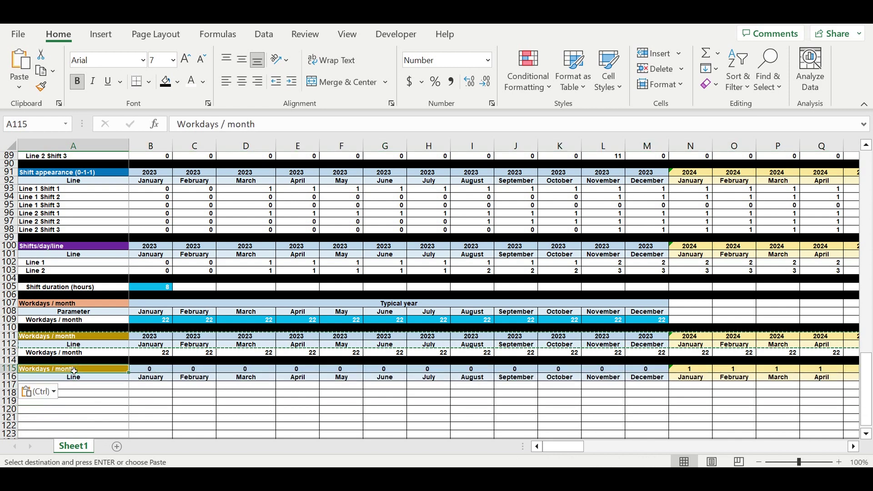
type("Workig hour")
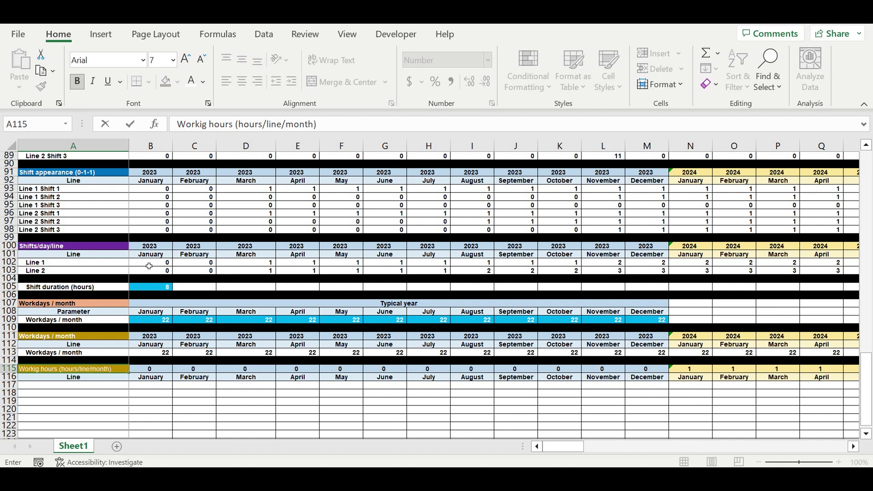
key("Return")
left_click(101, 367)
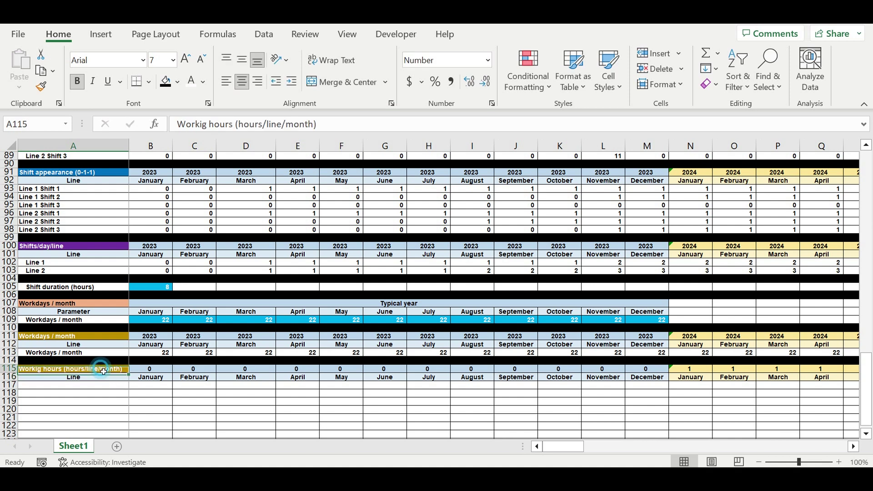
left_click(179, 82)
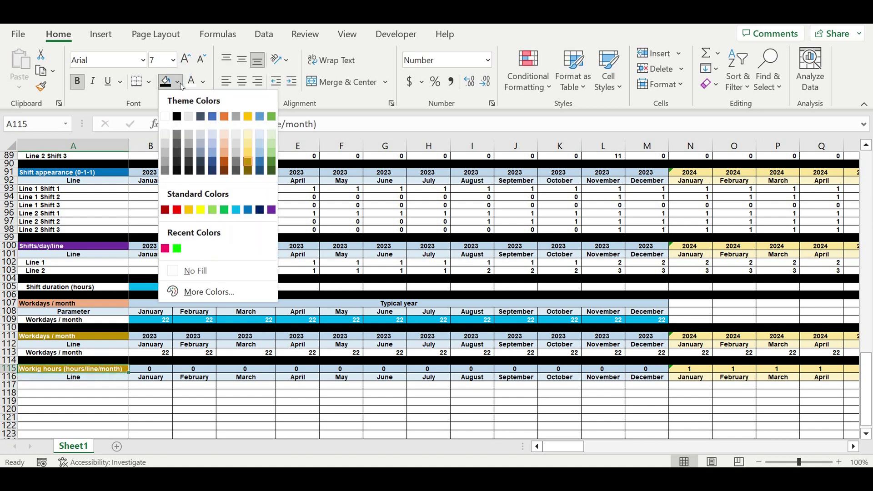
left_click(246, 171)
left_click(178, 400)
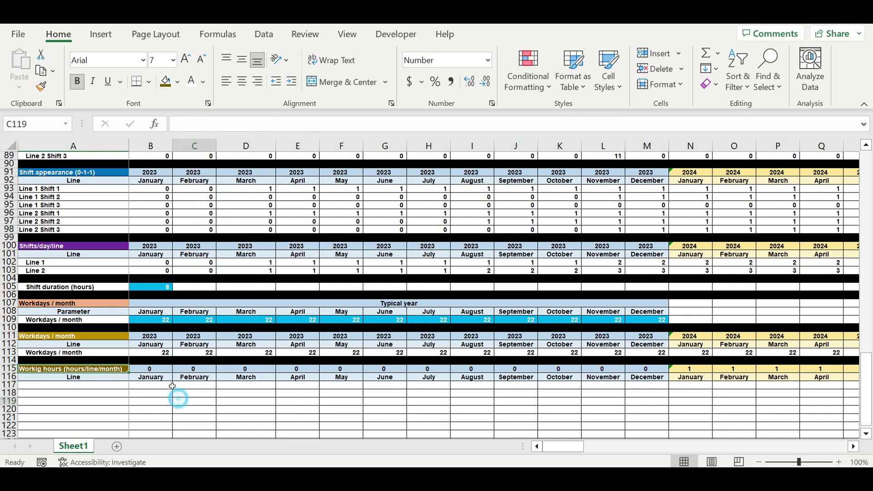
Link the first year header in B115 to the workdays table with the formula =B111
left_click(153, 369)
type("=")
left_click(152, 337)
key("Return")
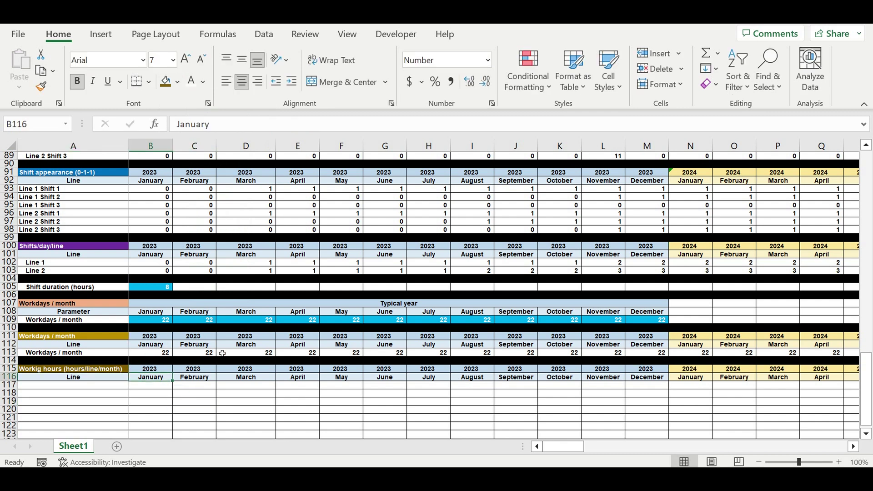
Link A117 to the Line 1 label with =A102, fill it down to A118 for Line 2, and indent both labels
left_click(112, 387)
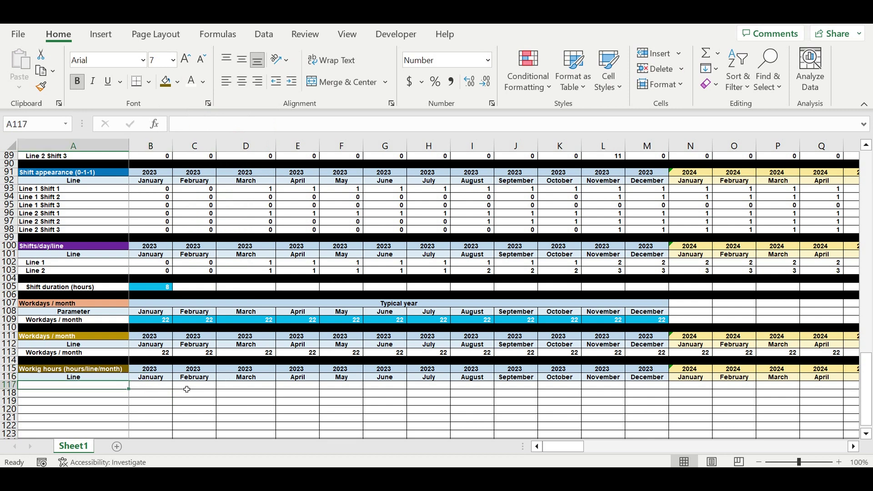
type("=")
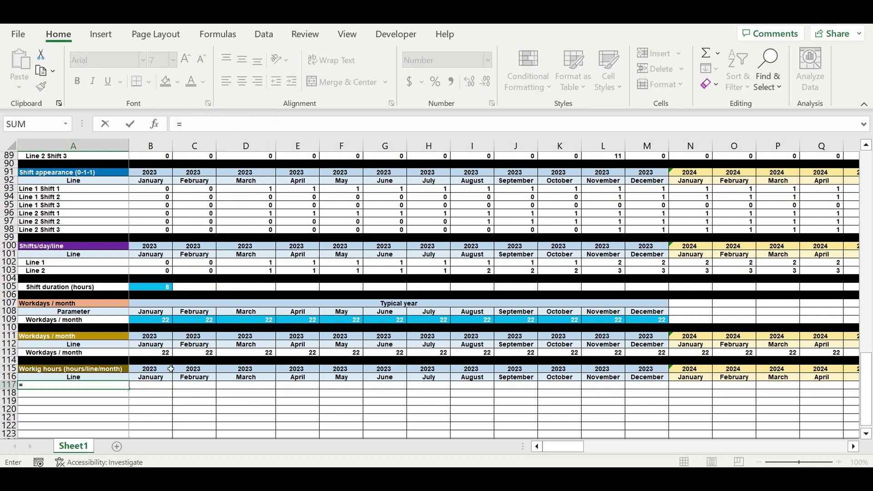
left_click(29, 262)
key("Return")
left_click(78, 385)
left_click_drag(129, 390, 129, 399)
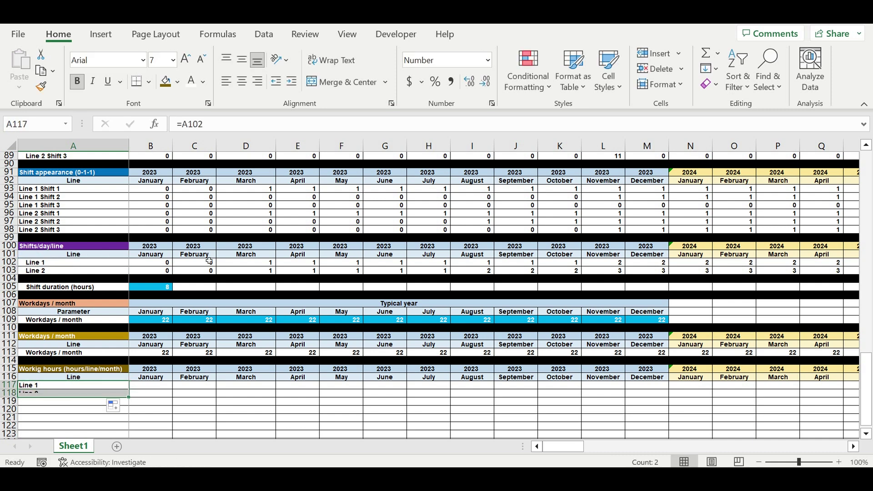
left_click(292, 81)
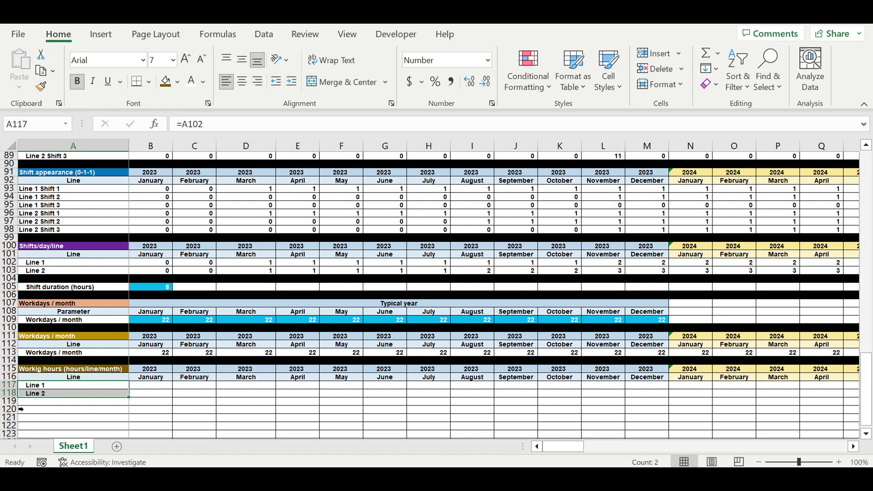
Fill row 119 black as a separator below the working hours table
left_click(10, 401)
left_click(178, 84)
left_click(177, 121)
left_click(234, 428)
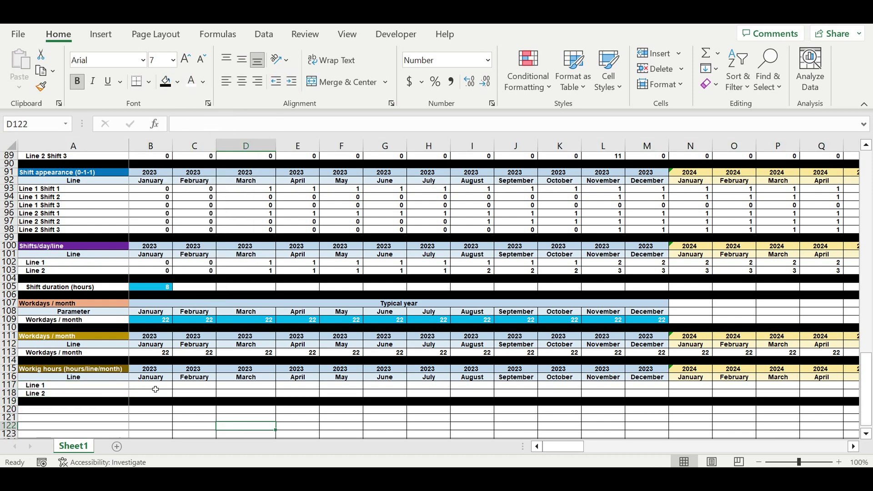
Calculate Line 1 January working hours in B117 with the formula =B$113*$B$105*B102
left_click(155, 387)
type("=")
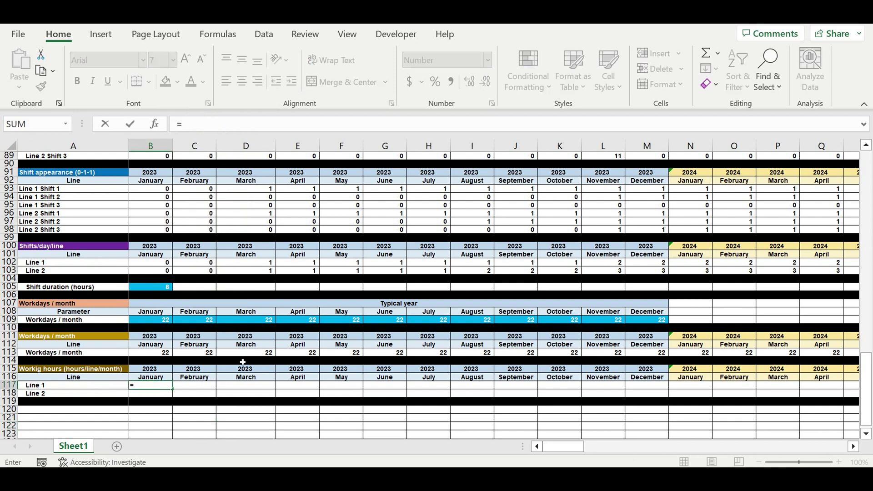
left_click(152, 355)
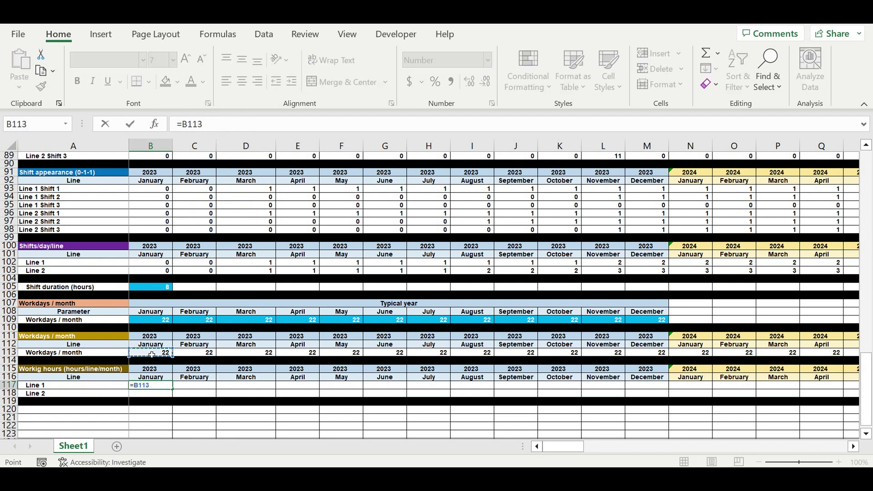
left_click(190, 126)
type("$")
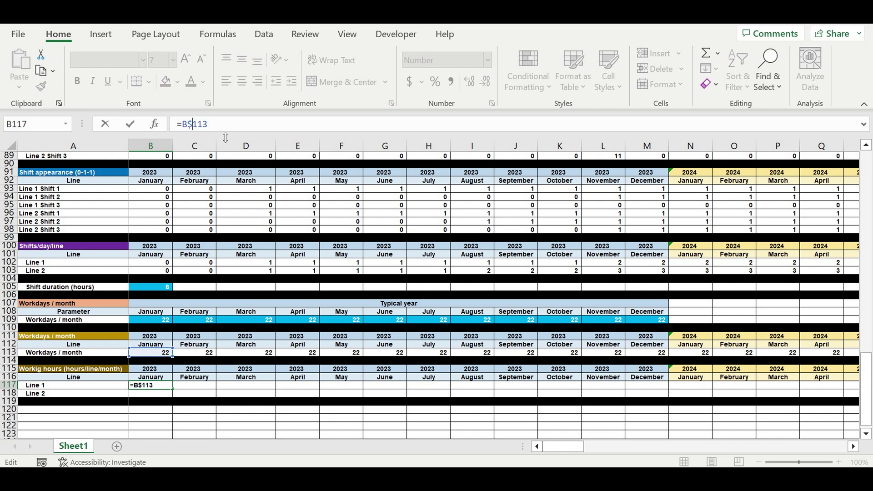
left_click(220, 122)
type("*")
left_click(158, 290)
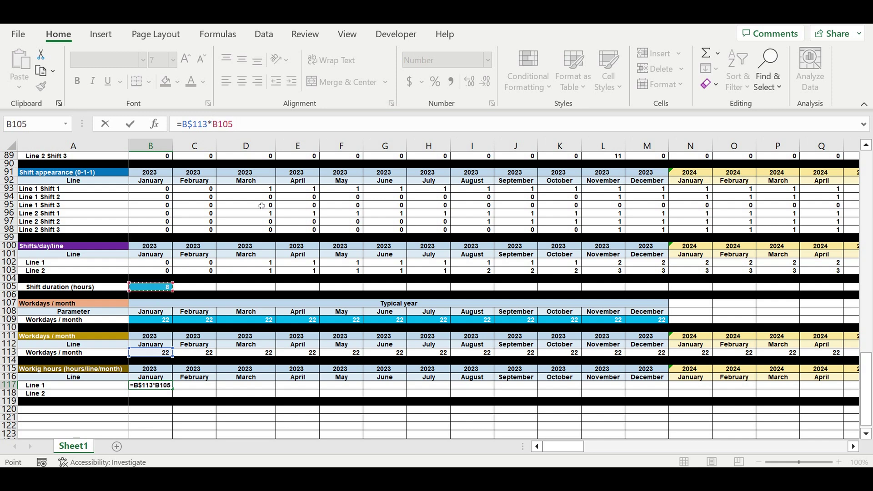
left_click(213, 124)
type("$B")
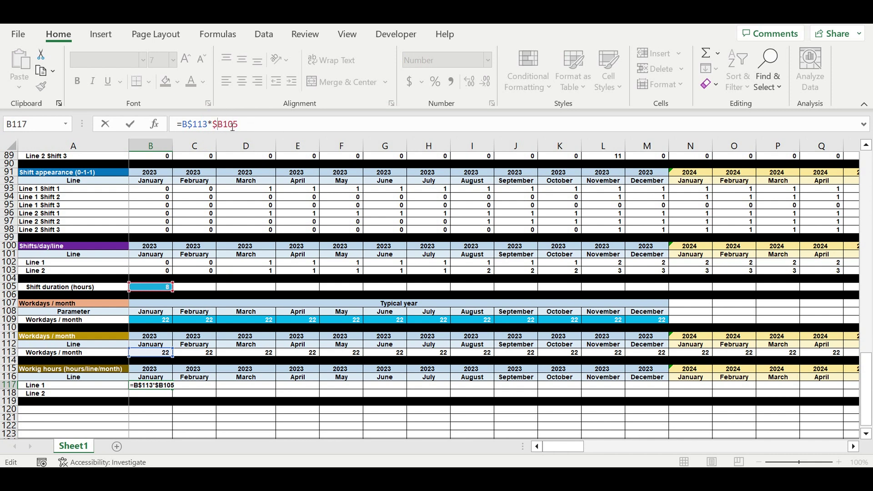
type("$")
left_click(152, 264)
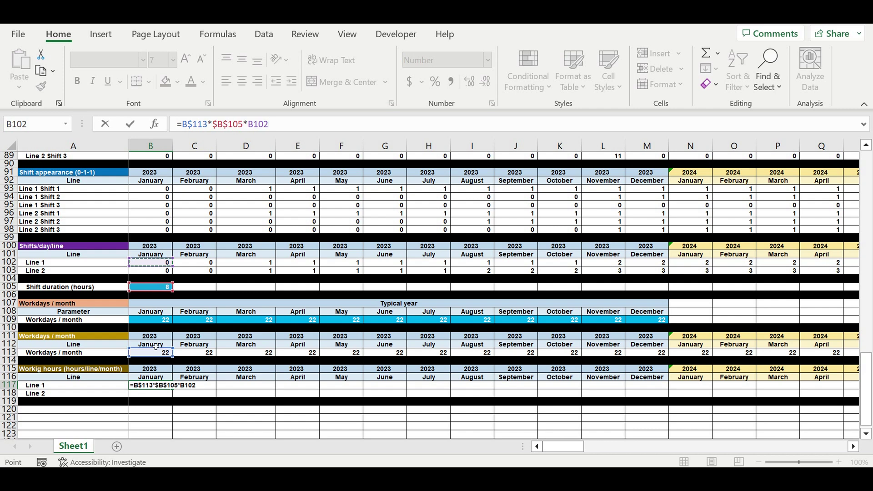
key("Return")
Fill the B117 working hours formula down to Line 2 in B118 and across the monthly timeline, then review the 2023 hours
left_click(160, 386)
left_click_drag(176, 391, 177, 395)
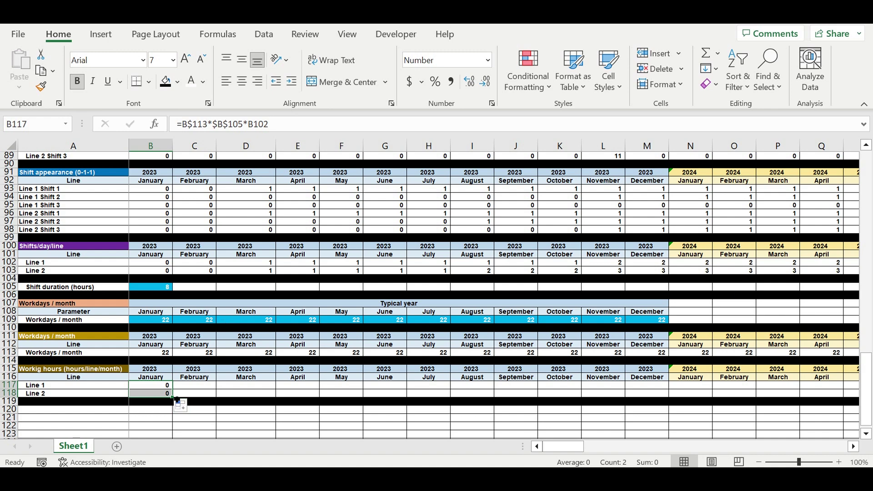
left_click_drag(173, 398, 741, 396)
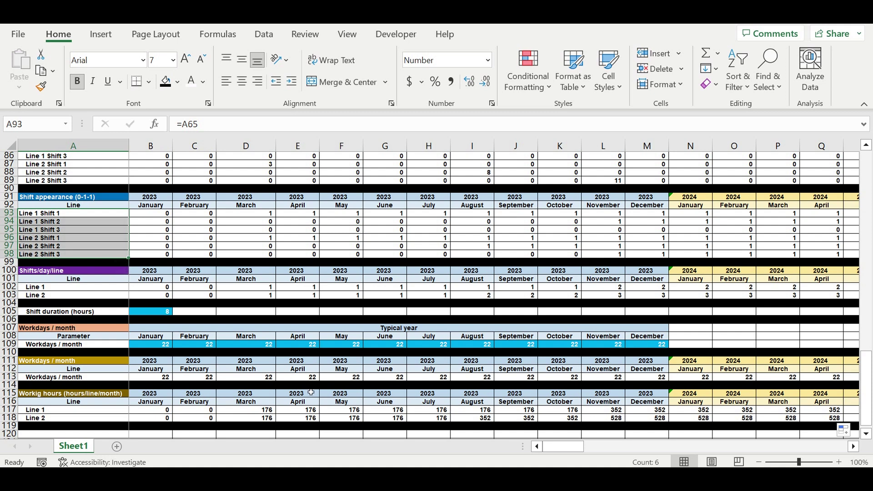
left_click_drag(269, 412, 668, 420)
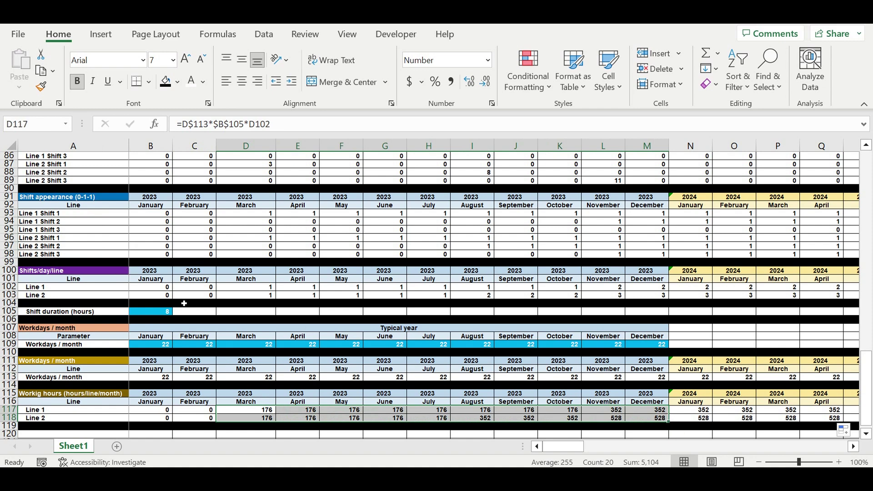
Set the Line 2 status in B22 of the Production lines table to OFF and check its working hours in row 118
scroll(184, 296, "up", 9)
scroll(186, 290, "up", 7)
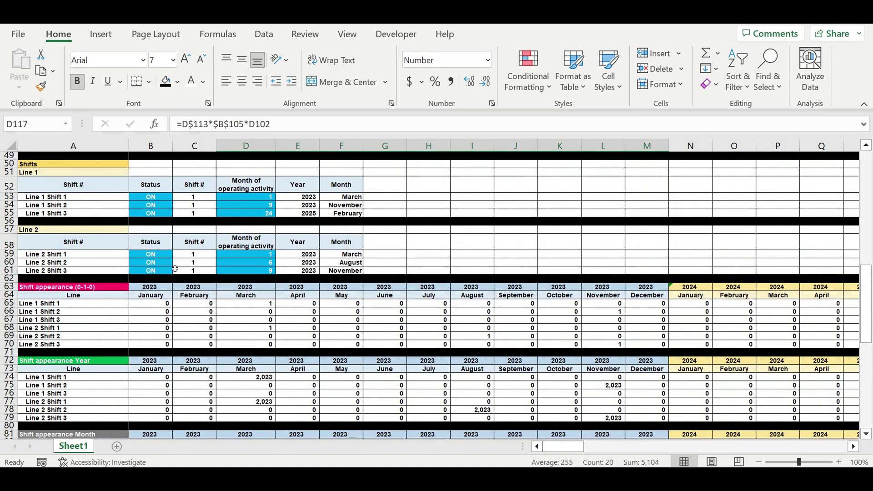
scroll(174, 197, "up", 7)
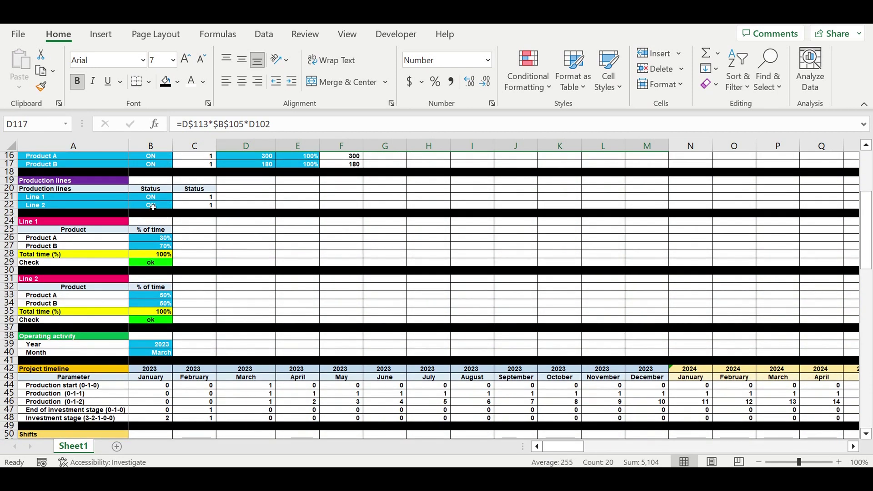
left_click(153, 207)
left_click(176, 205)
left_click(160, 223)
left_click(236, 278)
scroll(245, 322, "down", 9)
scroll(246, 322, "down", 10)
scroll(267, 314, "down", 8)
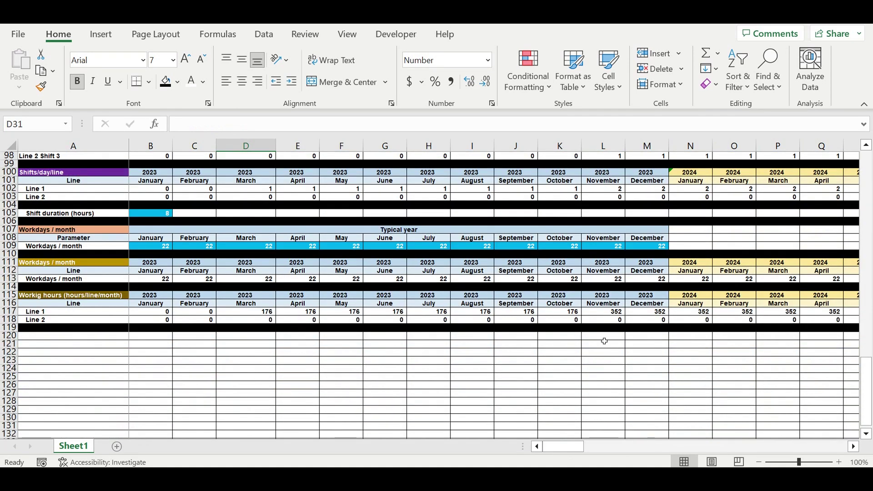
left_click(660, 319)
scroll(337, 284, "up", 2)
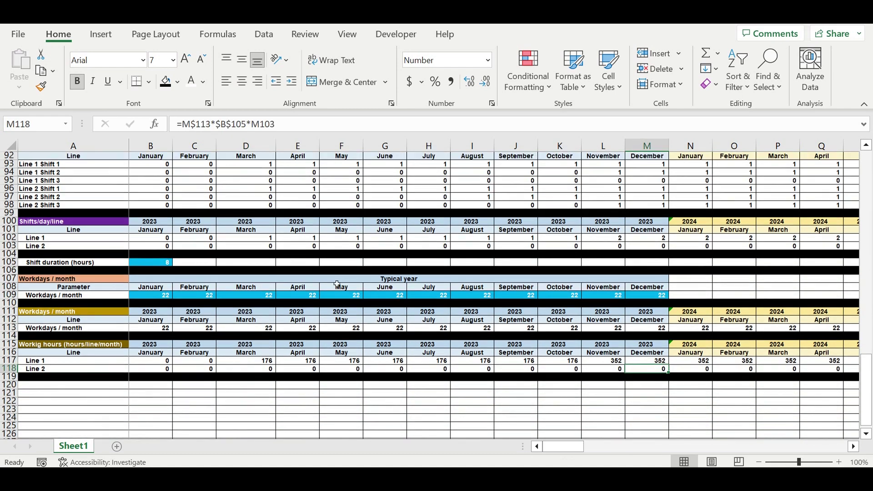
Set the Line 2 status in B22 back to ON and recheck the Line 2 working hours in row 118
scroll(337, 285, "up", 14)
scroll(339, 278, "up", 2)
scroll(194, 230, "up", 5)
scroll(195, 229, "up", 5)
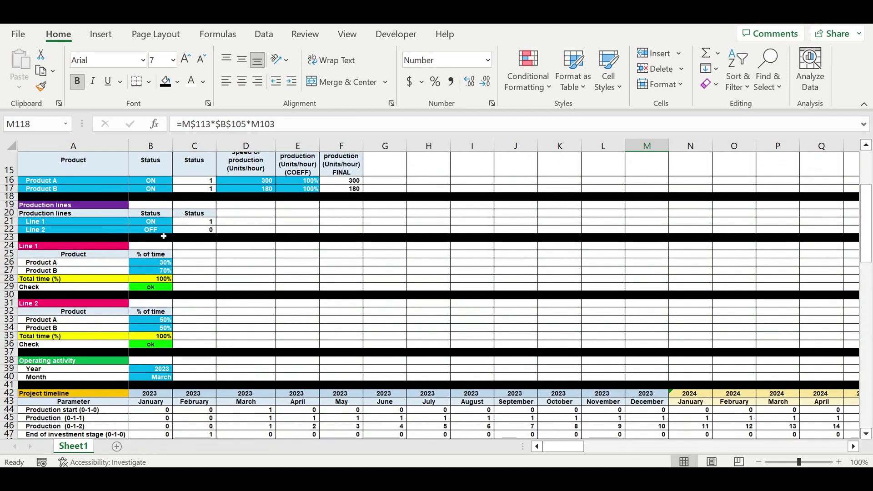
left_click(162, 230)
left_click(177, 230)
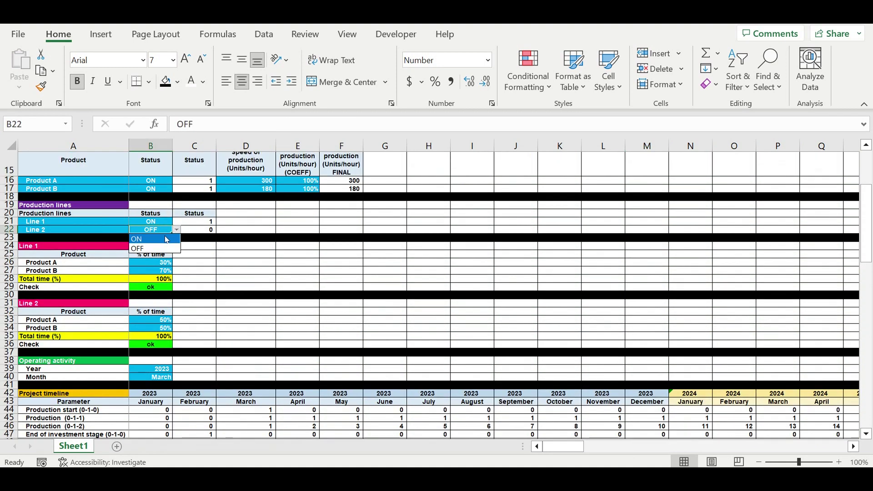
left_click(154, 239)
left_click(250, 304)
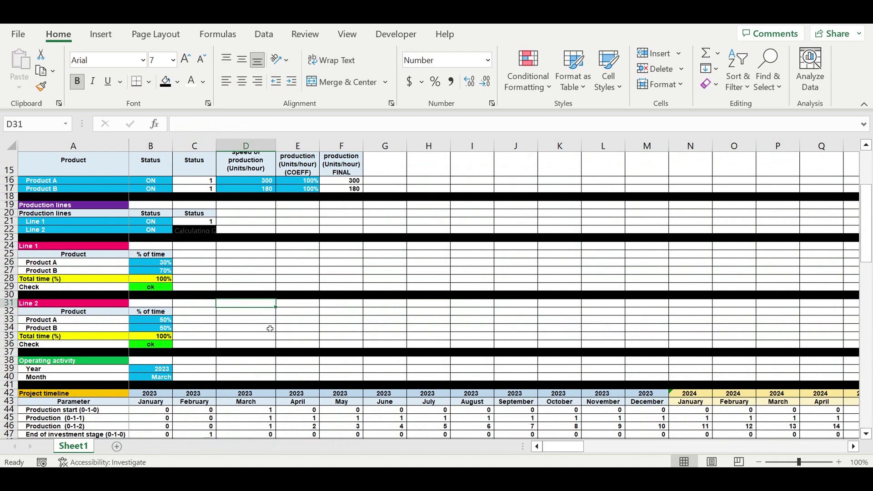
scroll(271, 329, "down", 18)
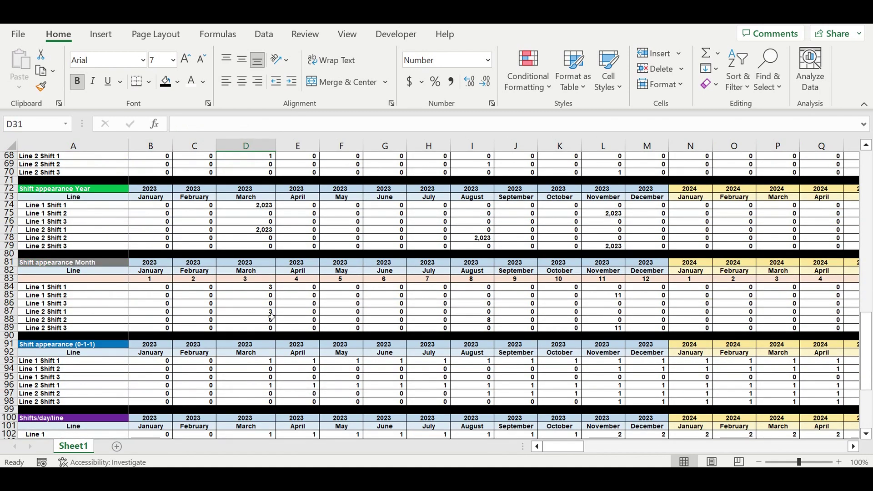
scroll(272, 317, "down", 9)
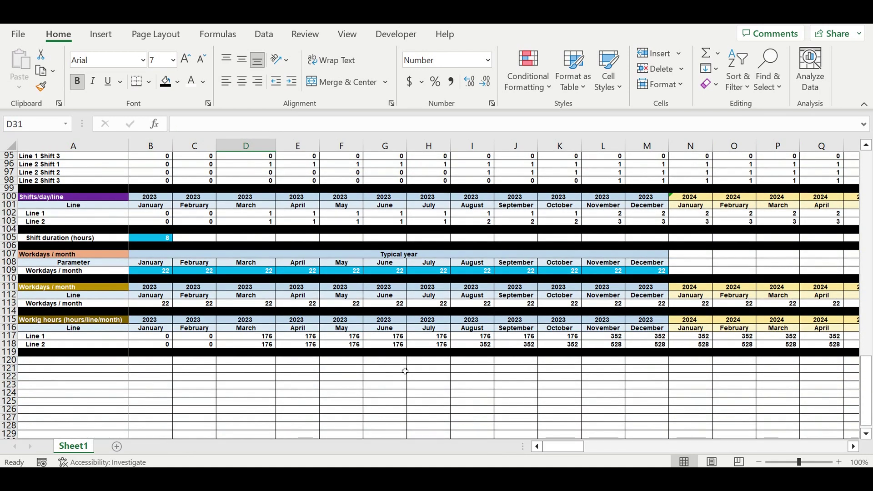
left_click(264, 345)
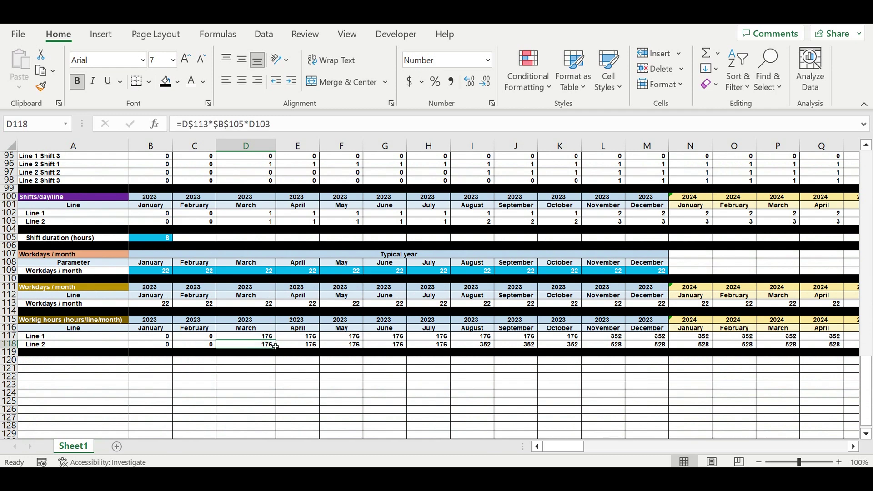
Set the Line 2 Shift 2 status in B60 to OFF and the Line 2 Shift 3 status in B61 to ON
scroll(217, 320, "up", 6)
scroll(213, 313, "up", 8)
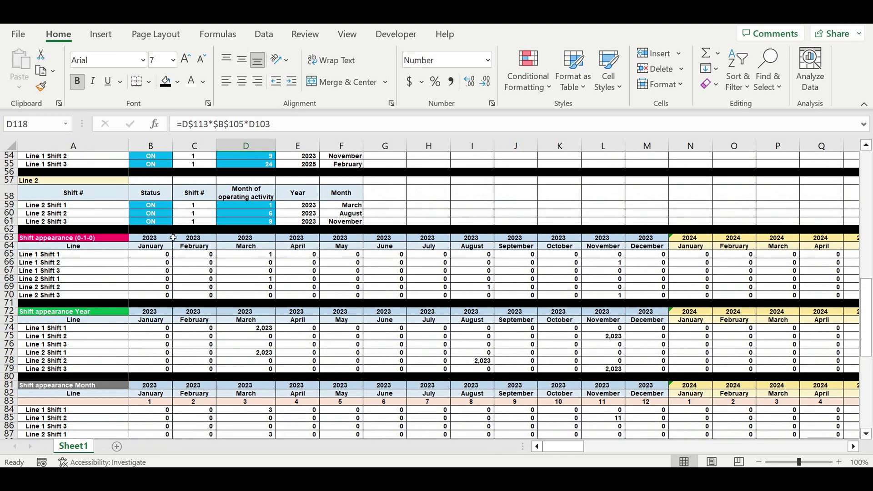
left_click(151, 217)
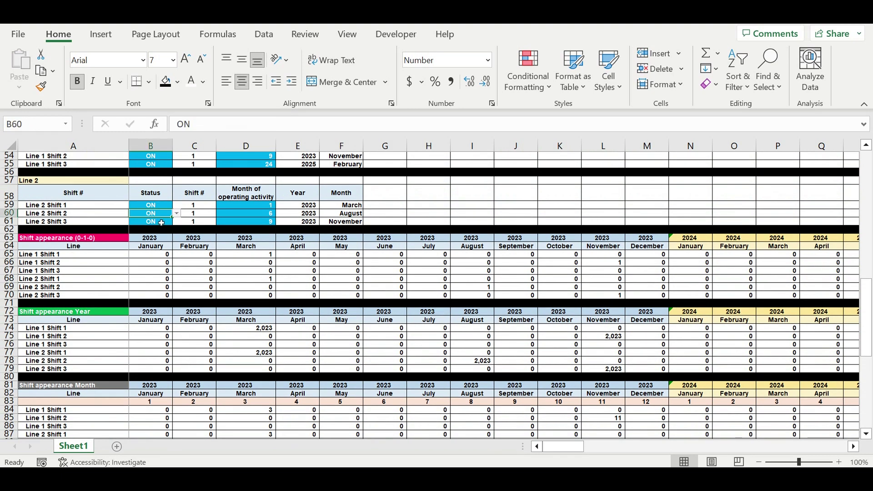
left_click(177, 214)
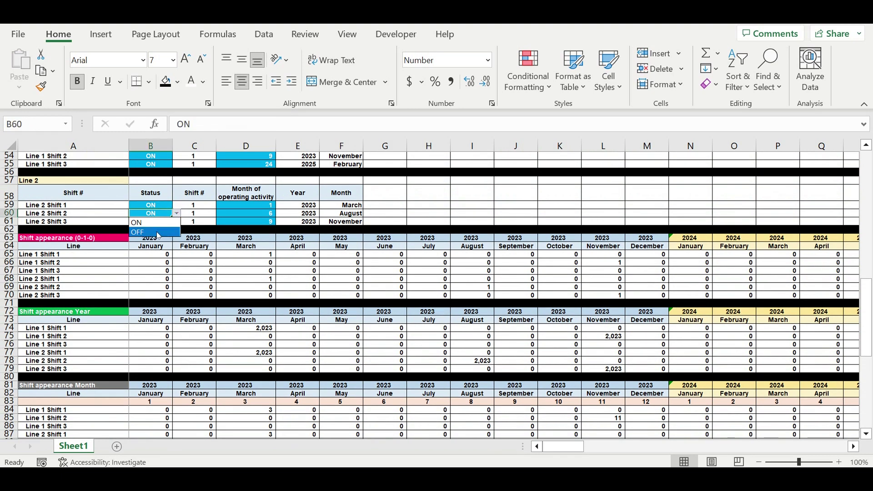
left_click(157, 232)
left_click(154, 221)
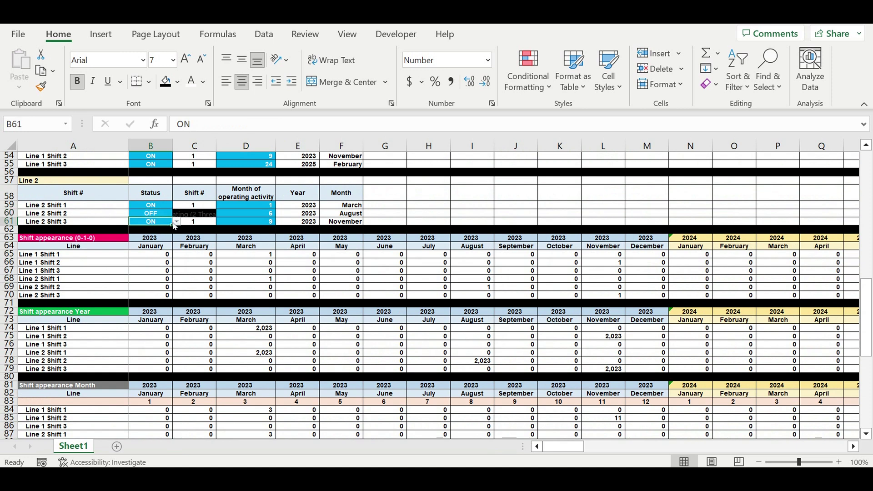
left_click(177, 221)
left_click(166, 231)
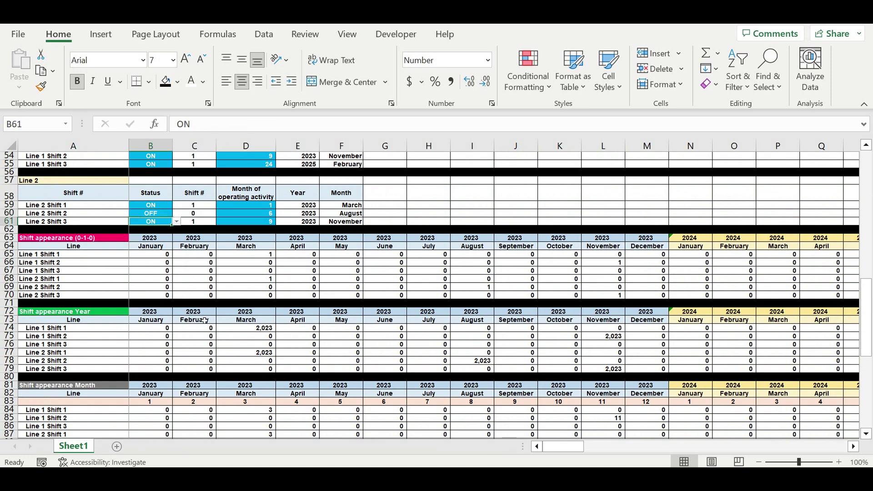
Set the Line 2 Shift 3 status in B61 to OFF and check the Line 2 working hours in row 118 into 2025
left_click(177, 222)
left_click(153, 241)
left_click(178, 281)
scroll(191, 309, "down", 7)
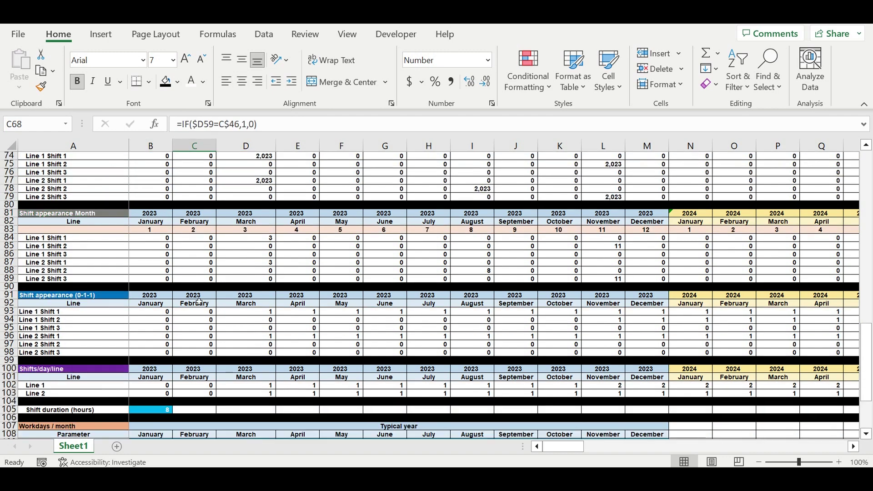
scroll(199, 302, "down", 5)
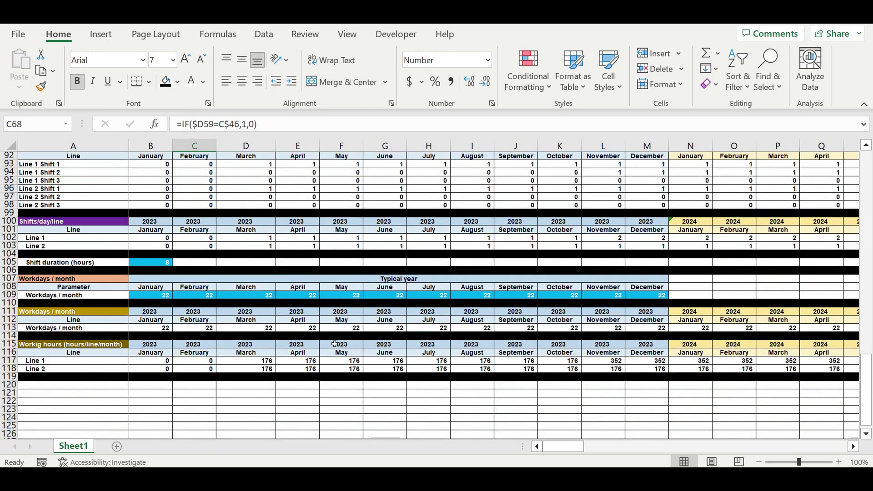
left_click_drag(264, 368, 776, 401)
left_click(698, 409)
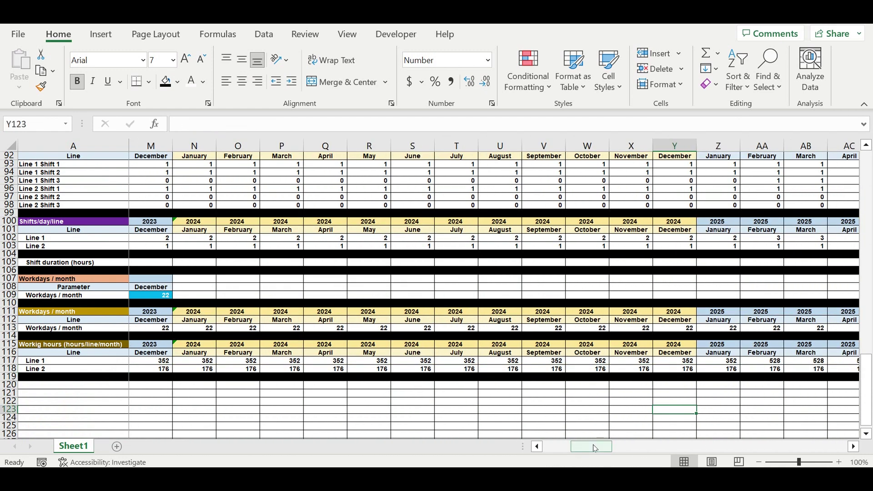
left_click_drag(593, 451, 539, 449)
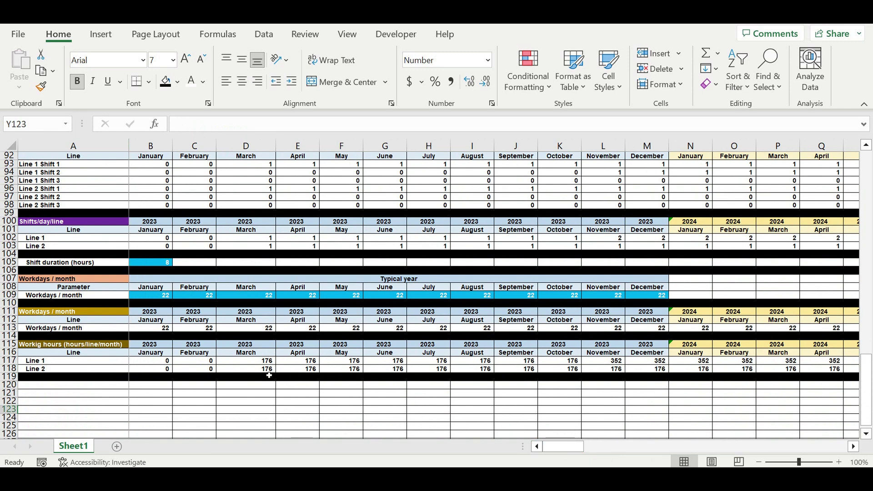
Set the Line 2 Shift 2 status in B60 and the Line 2 Shift 3 status in B61 back to ON
scroll(255, 350, "up", 13)
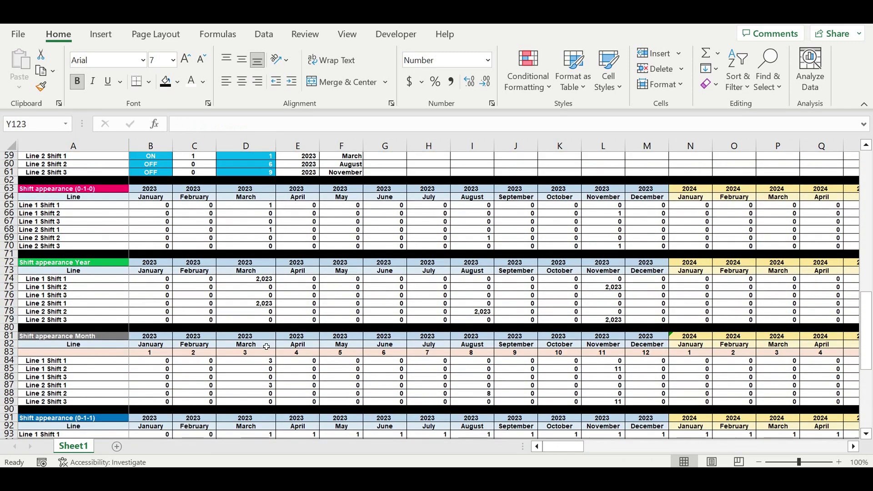
scroll(233, 319, "up", 3)
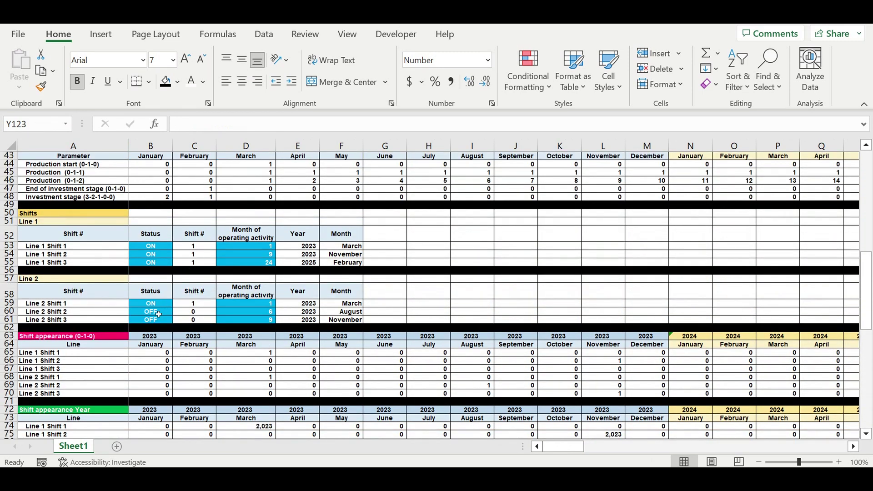
left_click(164, 313)
left_click(176, 312)
left_click(162, 322)
left_click(162, 322)
left_click(177, 320)
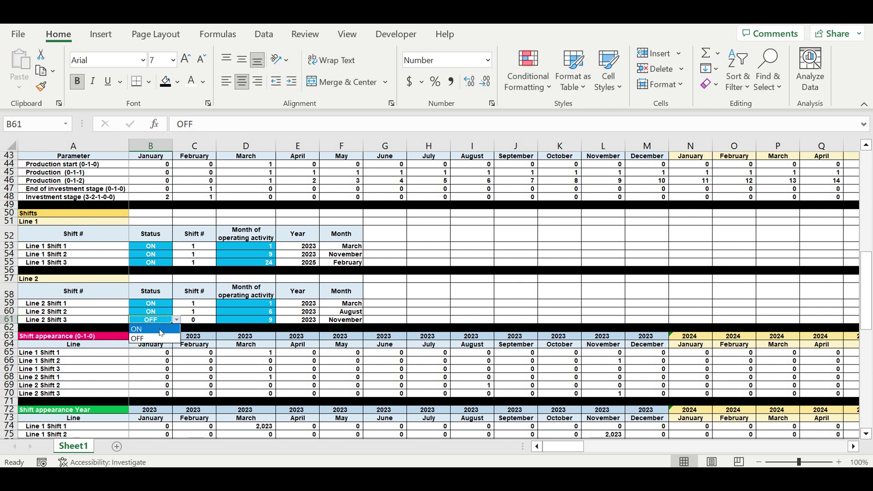
left_click(160, 328)
left_click(210, 345)
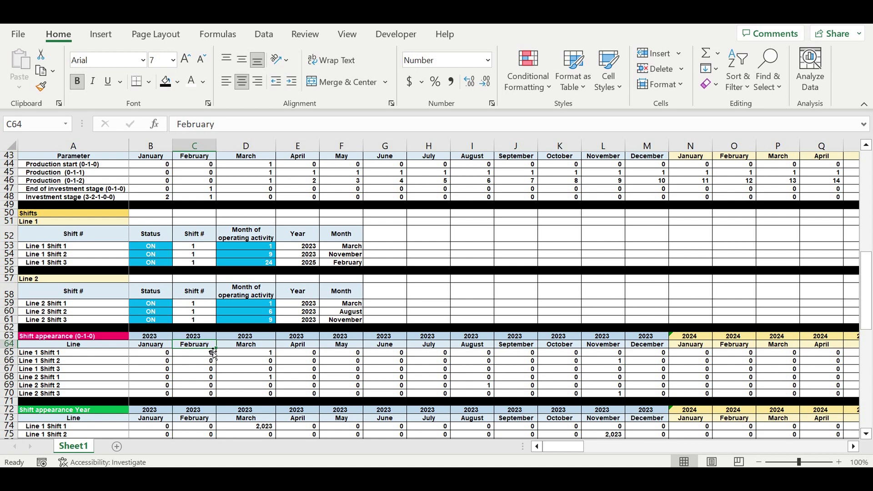
Review the working hours table in rows 115 to 119 for both lines and inspect the March 2023 Line 1 formula in D117
scroll(211, 346, "down", 1)
scroll(211, 346, "down", 16)
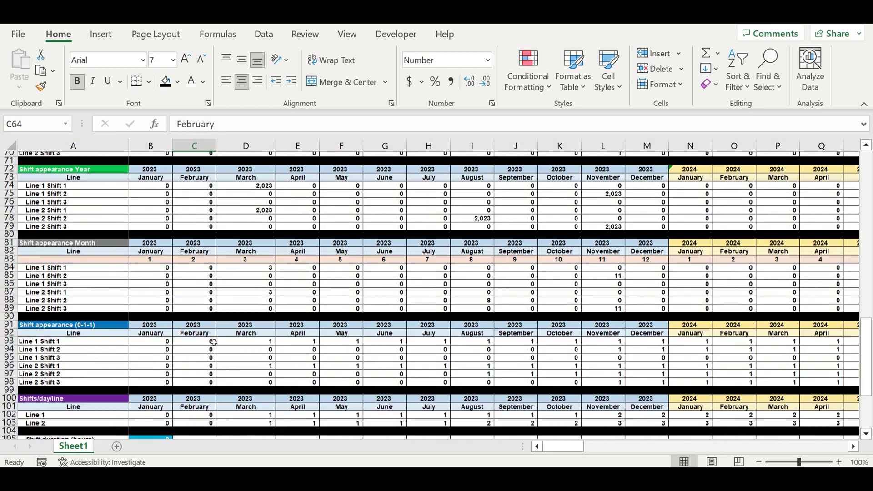
scroll(214, 338, "down", 3)
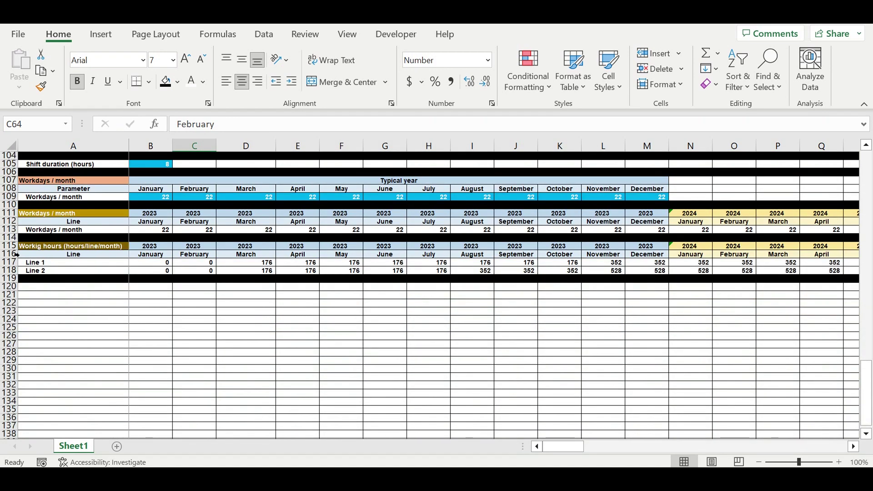
left_click_drag(14, 248, 5, 284)
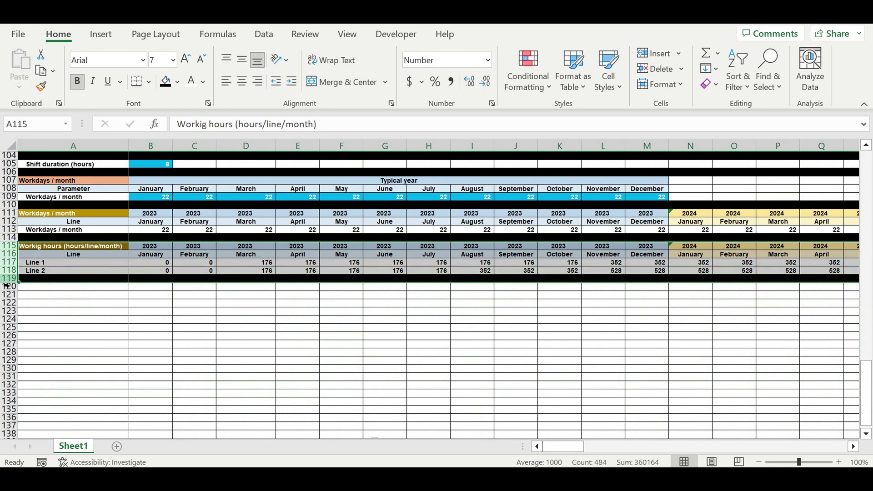
left_click(58, 303)
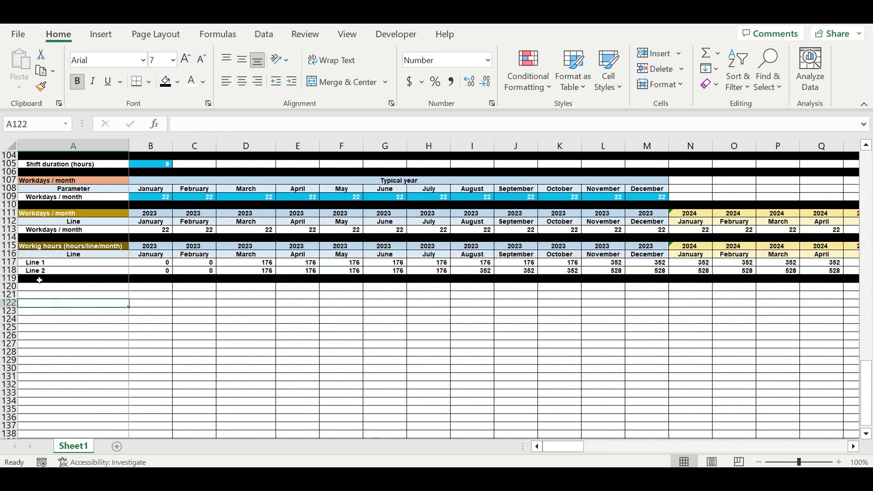
left_click(47, 264)
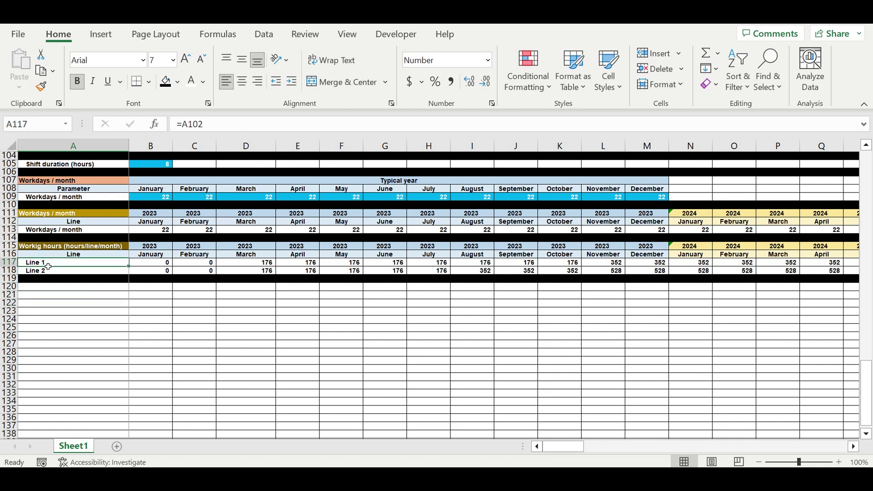
left_click(254, 265)
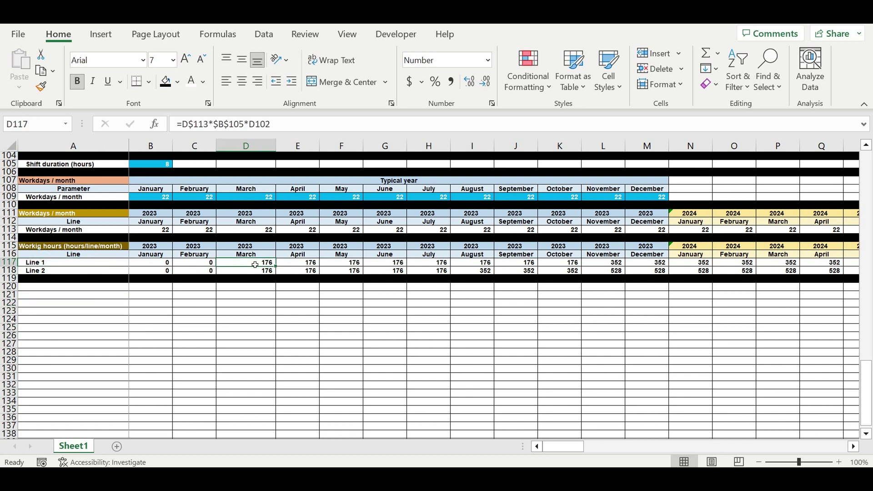